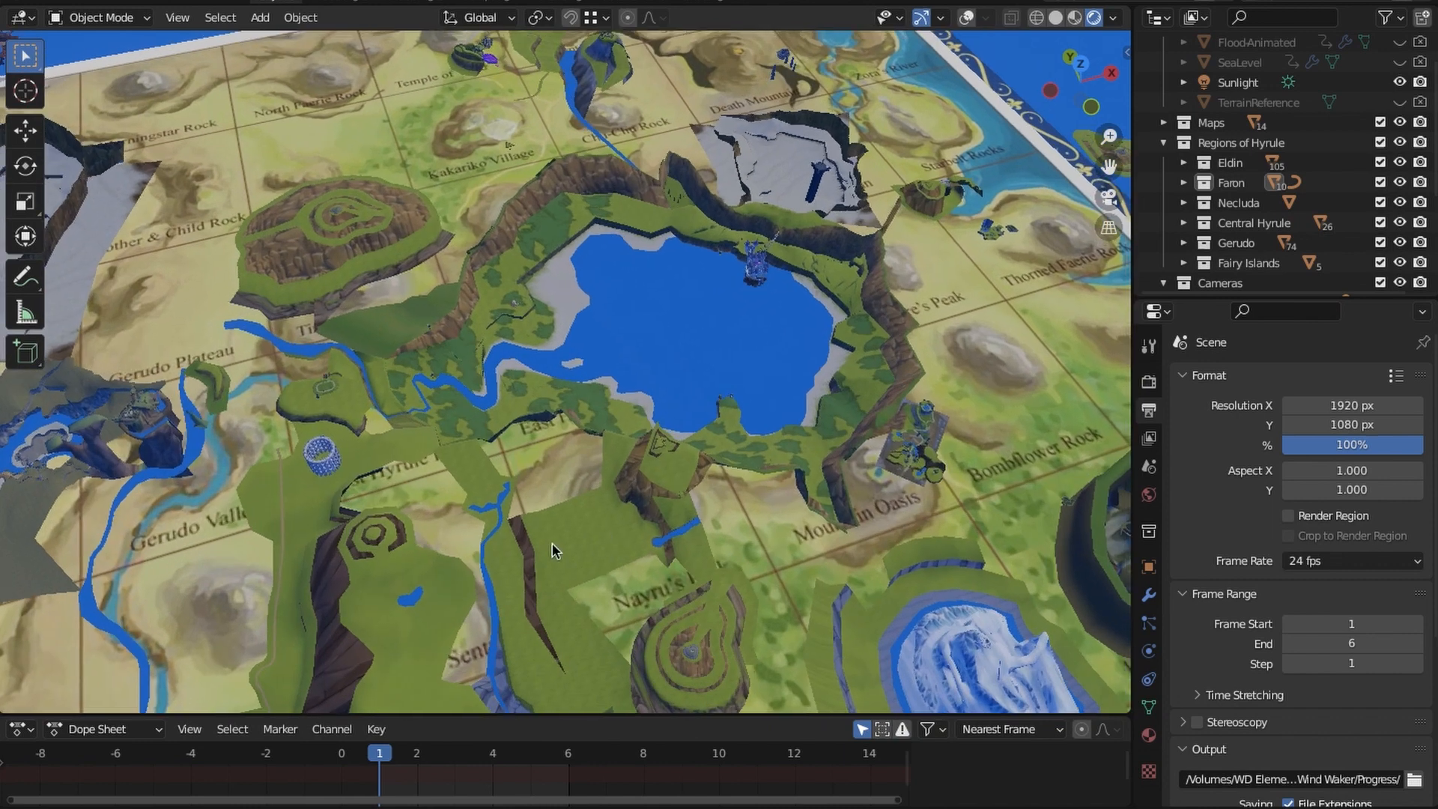
Examine the castle beside Hyrule's central lake up close, including its bridge and the surrounding terrain
shift+middle_drag(824, 427, 605, 523)
scroll(523, 546, up, 1)
middle_drag(548, 582, 652, 397)
scroll(650, 396, up, 4)
middle_drag(604, 442, 611, 588)
scroll(652, 525, up, 3)
middle_drag(650, 523, 716, 462)
scroll(717, 462, up, 2)
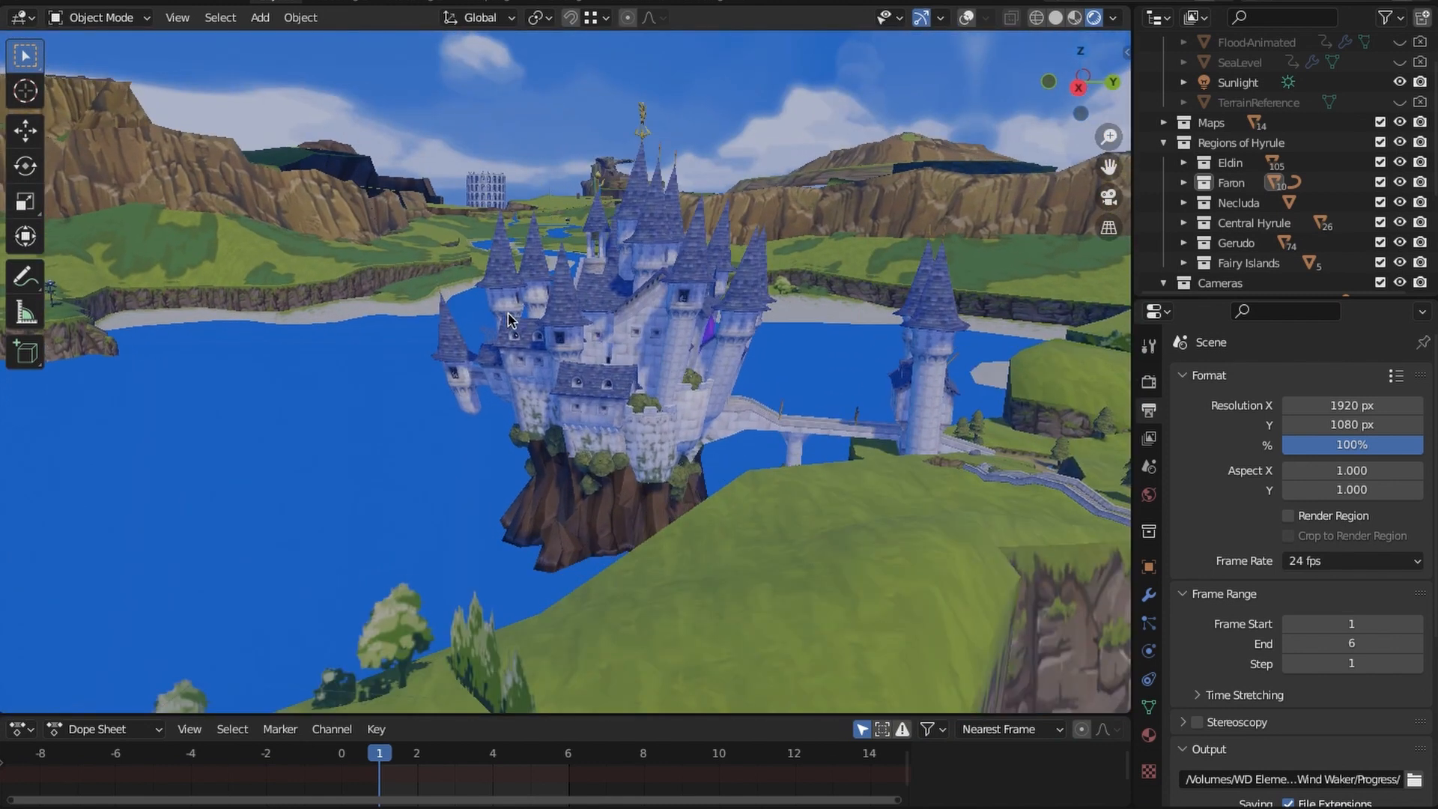
middle_drag(507, 318, 525, 487)
scroll(587, 347, up, 5)
scroll(472, 294, down, 5)
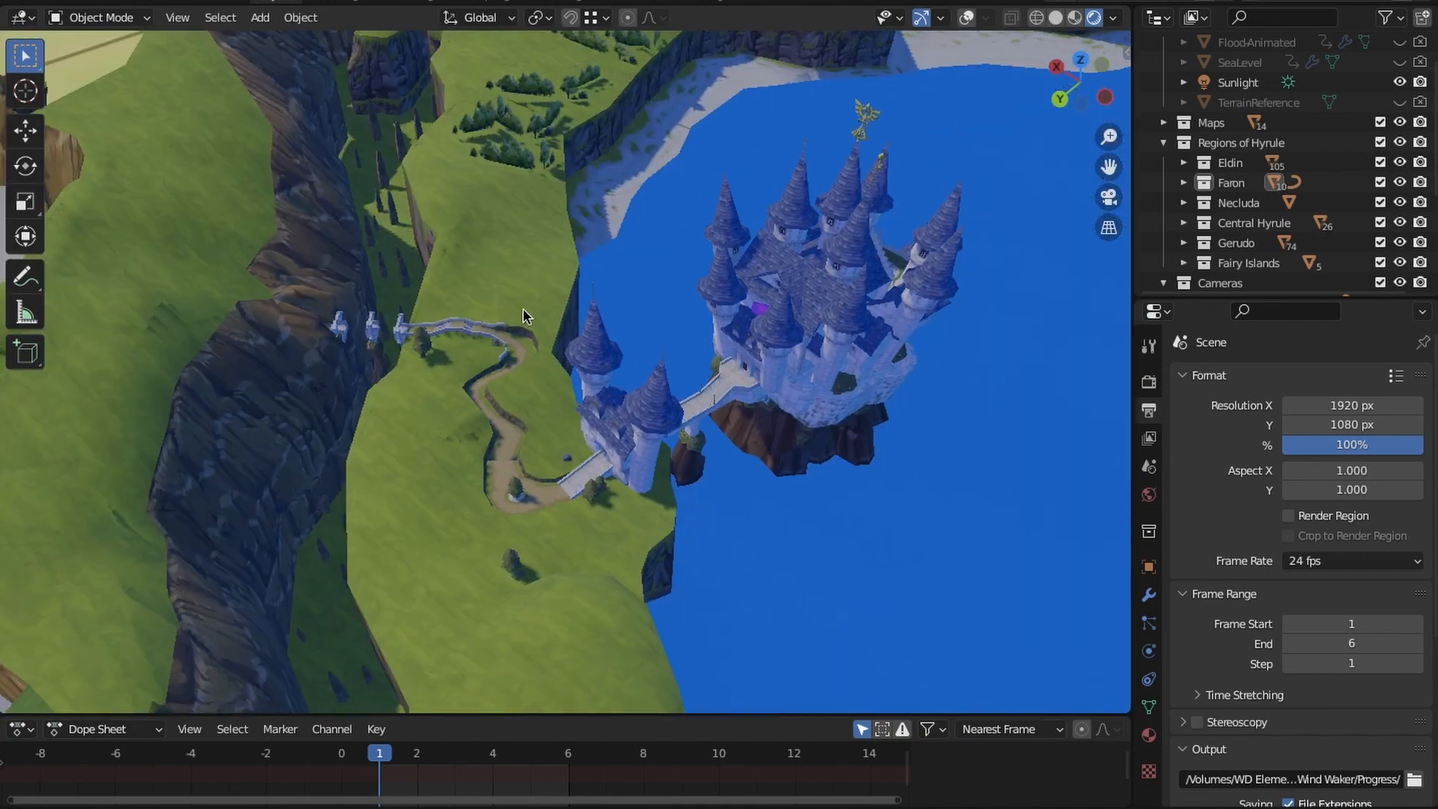
scroll(522, 308, down, 10)
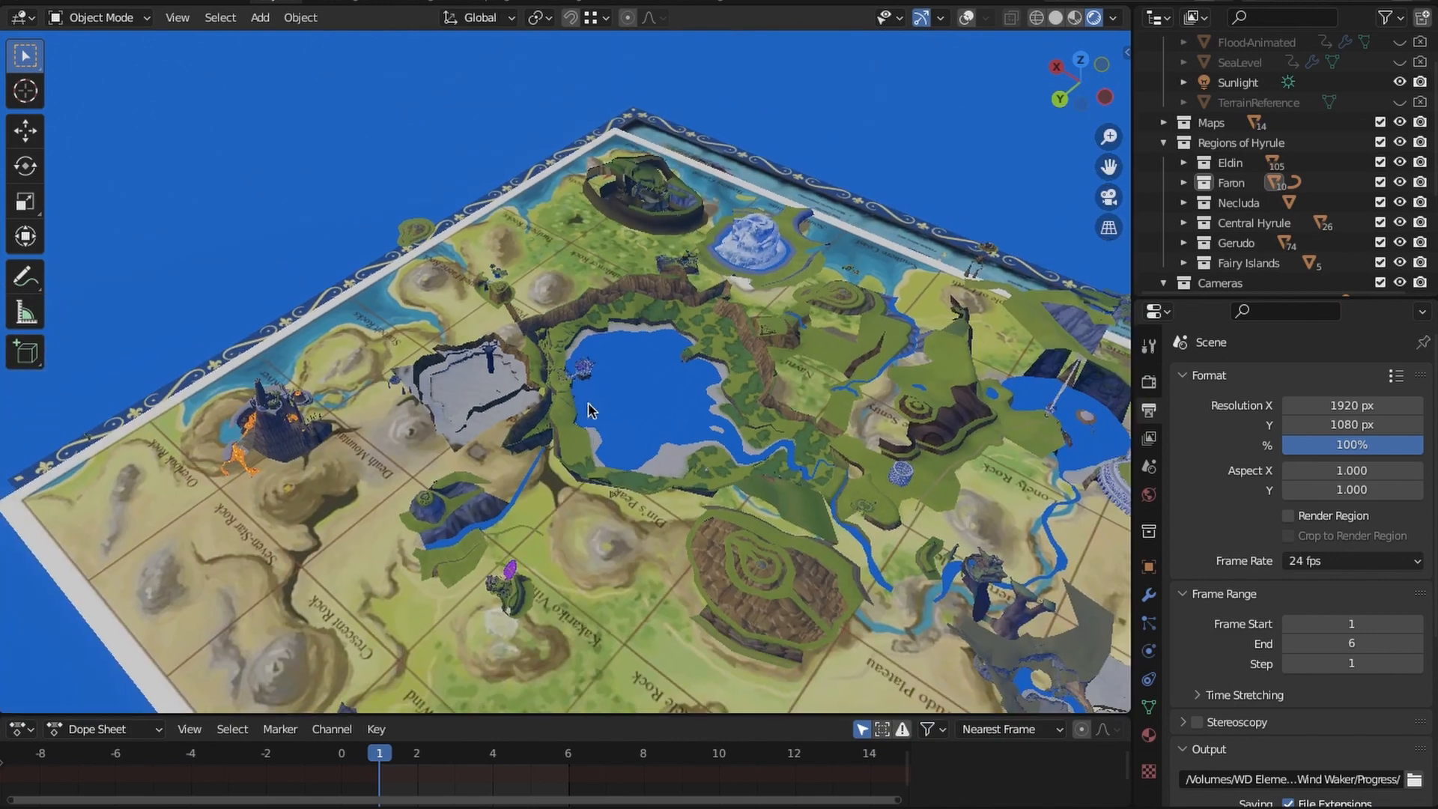
Examine the layout of the whole Hyrule map from above and the floating island near the Southern Coast
middle_drag(587, 402, 350, 370)
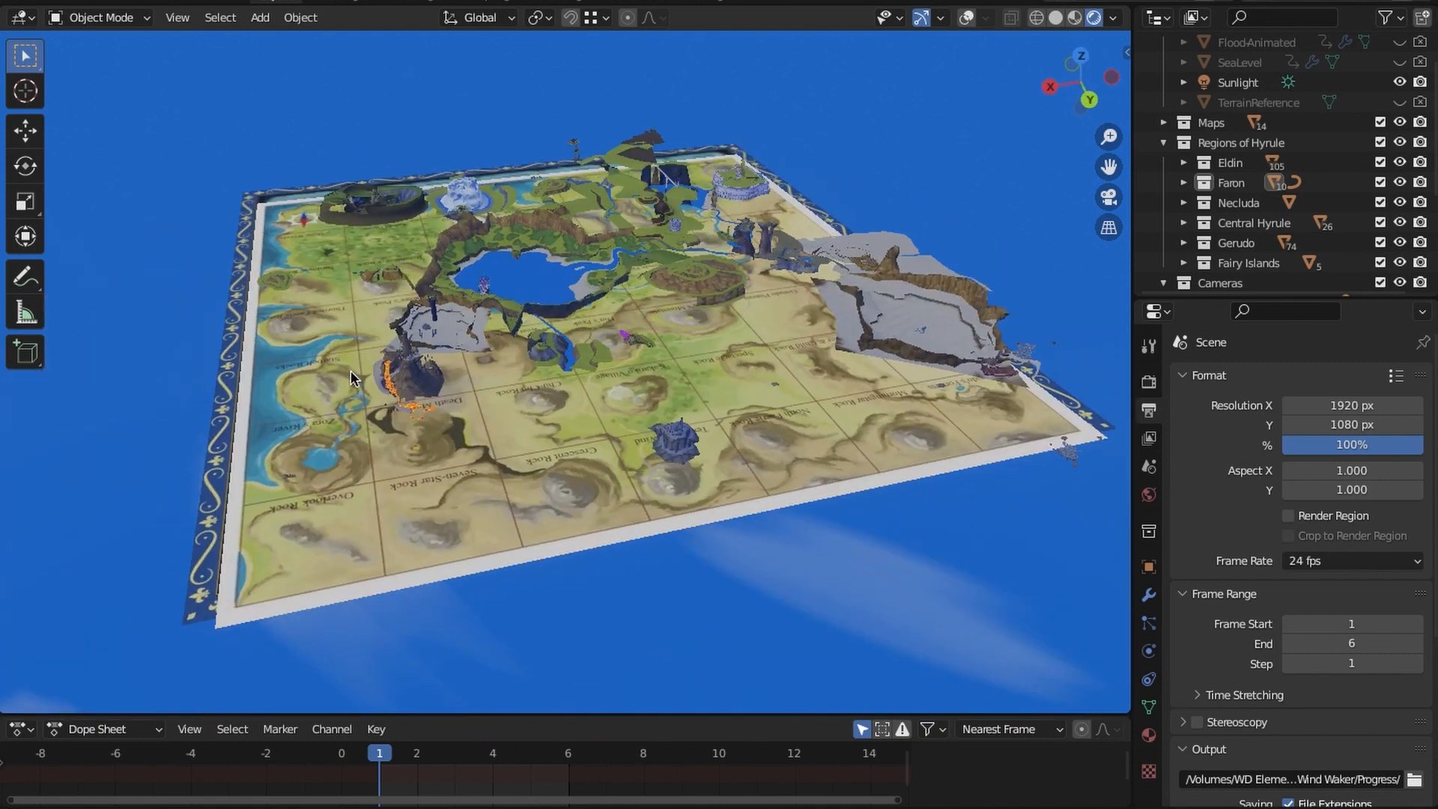
middle_drag(730, 383, 816, 420)
click(1085, 60)
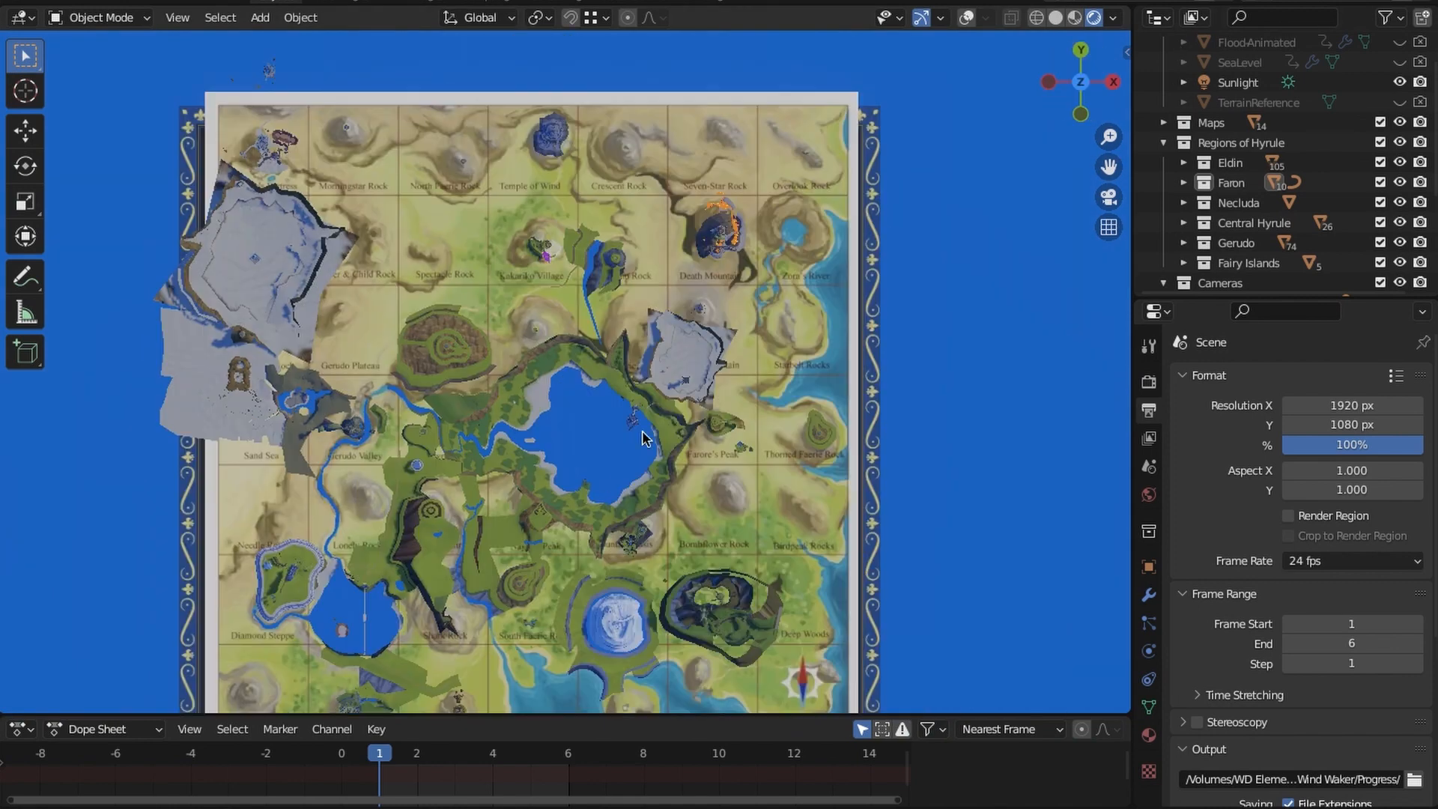
scroll(648, 388, up, 8)
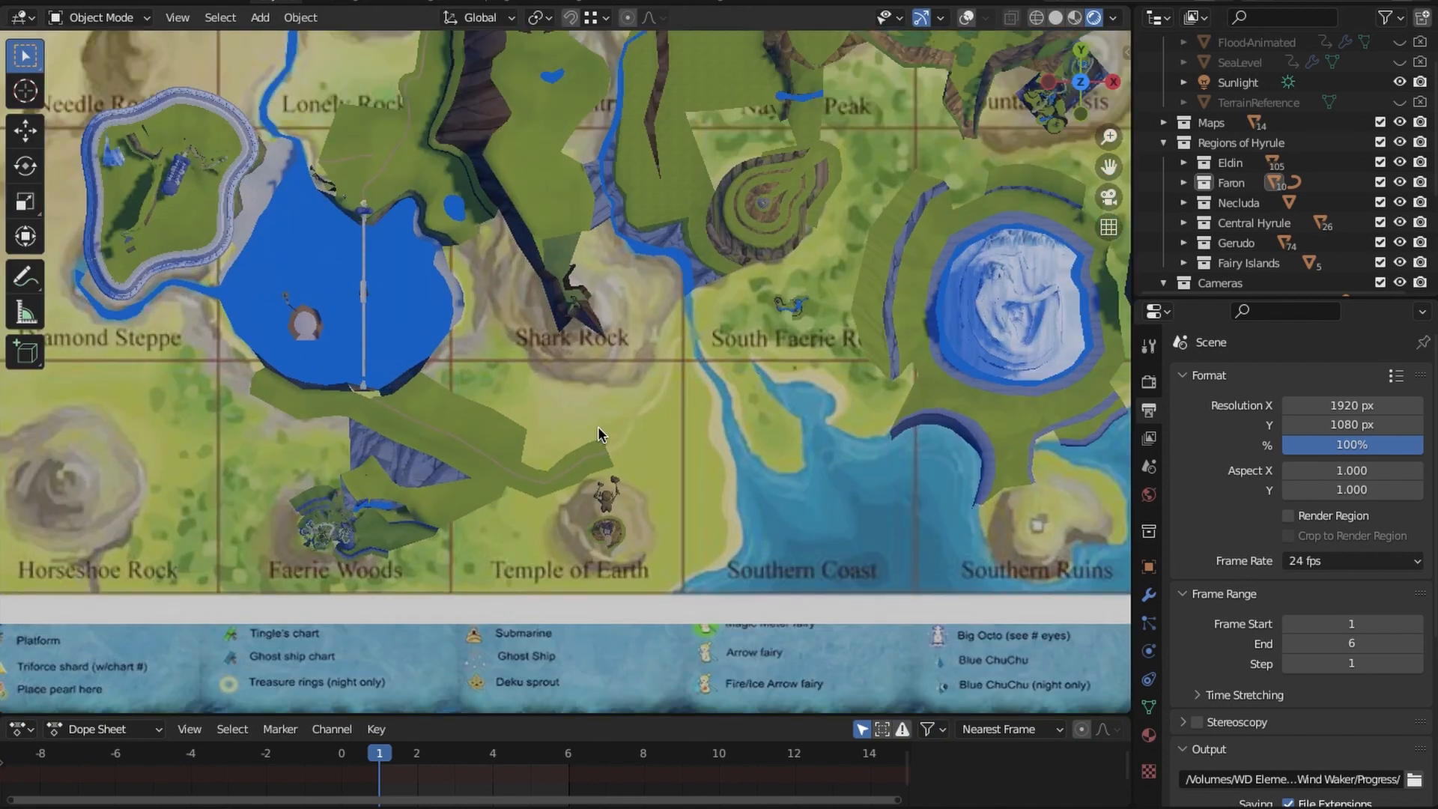
middle_drag(598, 425, 854, 337)
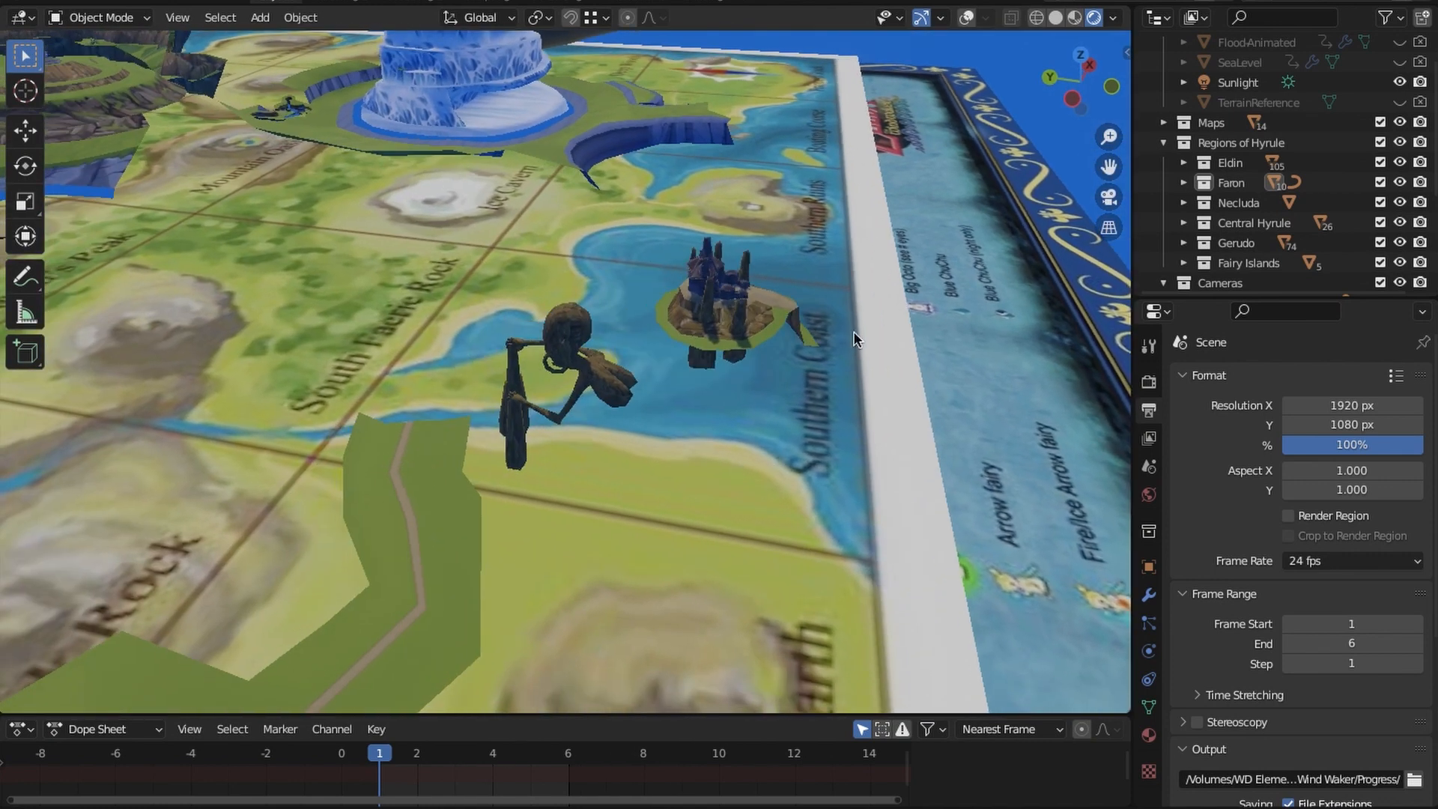
click(1077, 56)
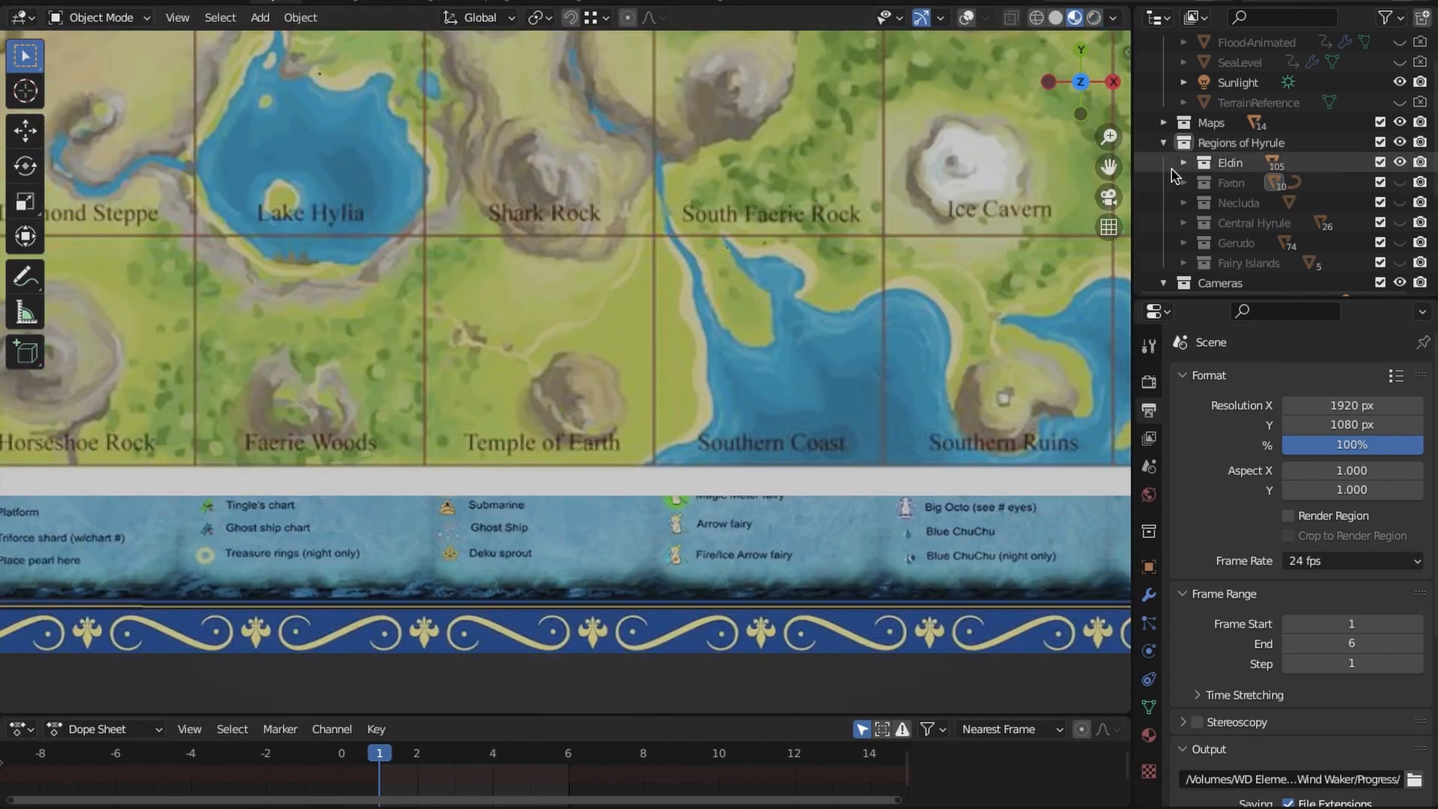
Expand the Eldin collection and examine its Kakariko Village models closely from above
click(1183, 164)
shift+middle_drag(982, 234, 833, 628)
shift+middle_drag(670, 127, 681, 534)
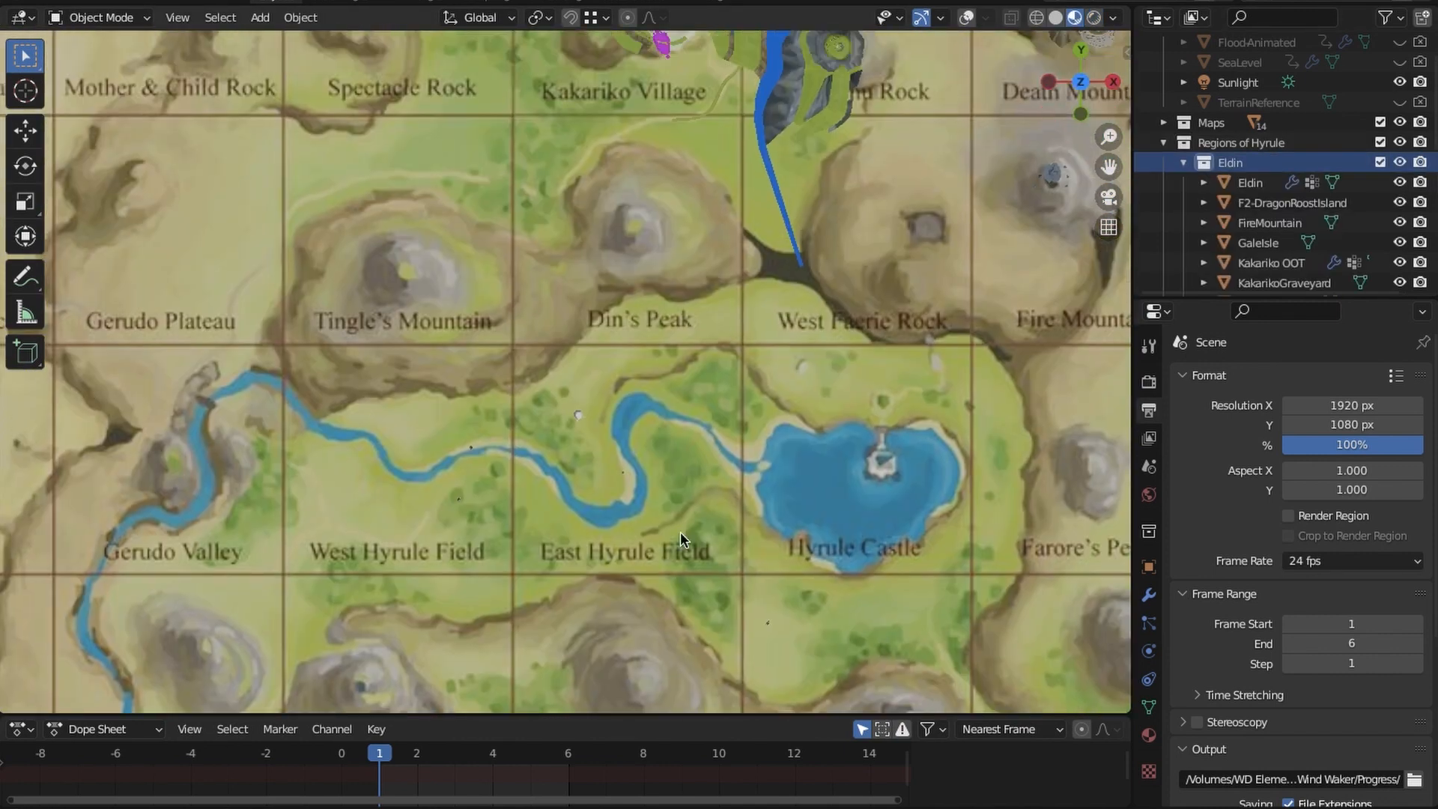
shift+middle_drag(810, 69, 692, 542)
shift+middle_drag(696, 379, 680, 505)
shift+middle_drag(614, 681, 644, 487)
scroll(616, 403, up, 10)
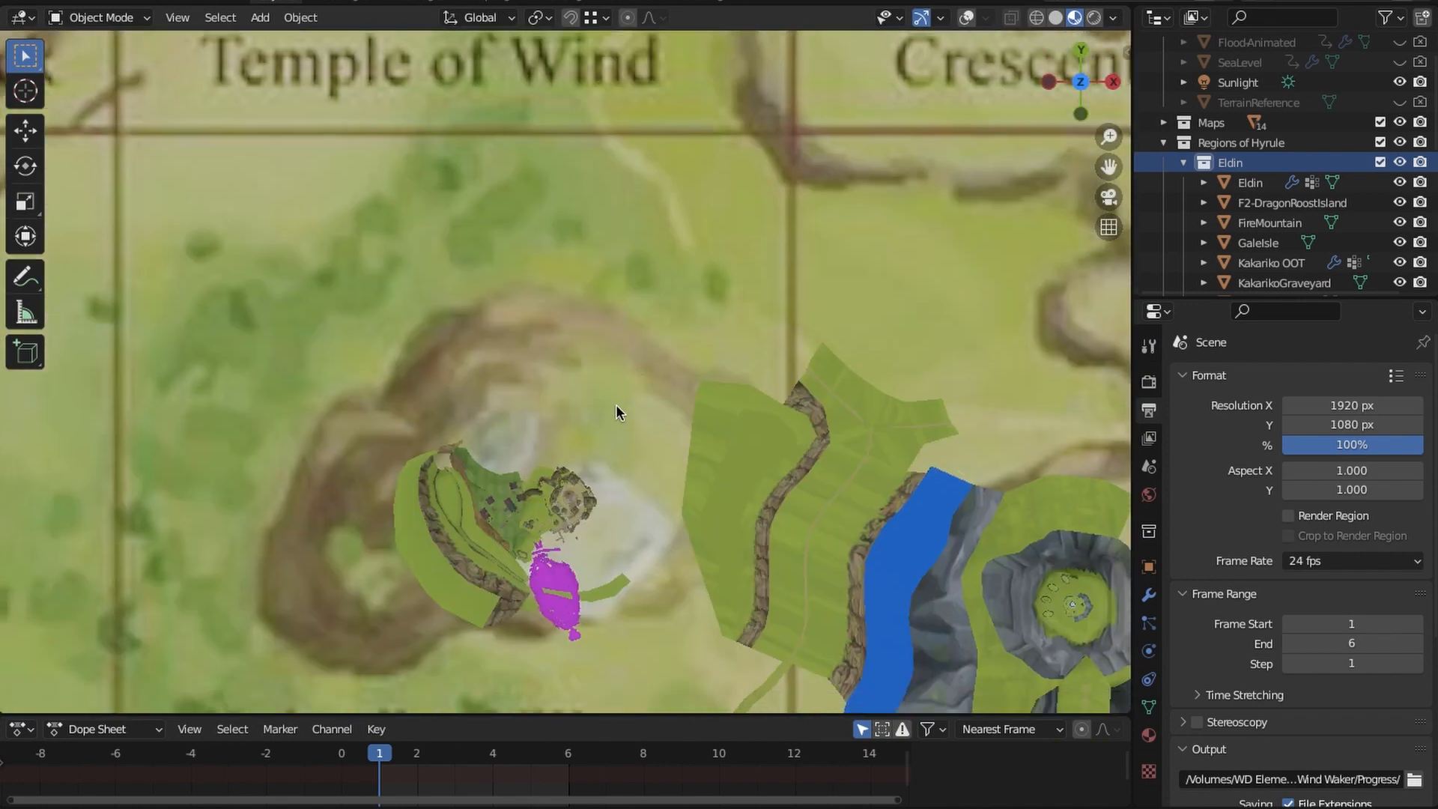
shift+middle_drag(570, 698, 605, 394)
scroll(589, 512, up, 3)
scroll(606, 394, up, 3)
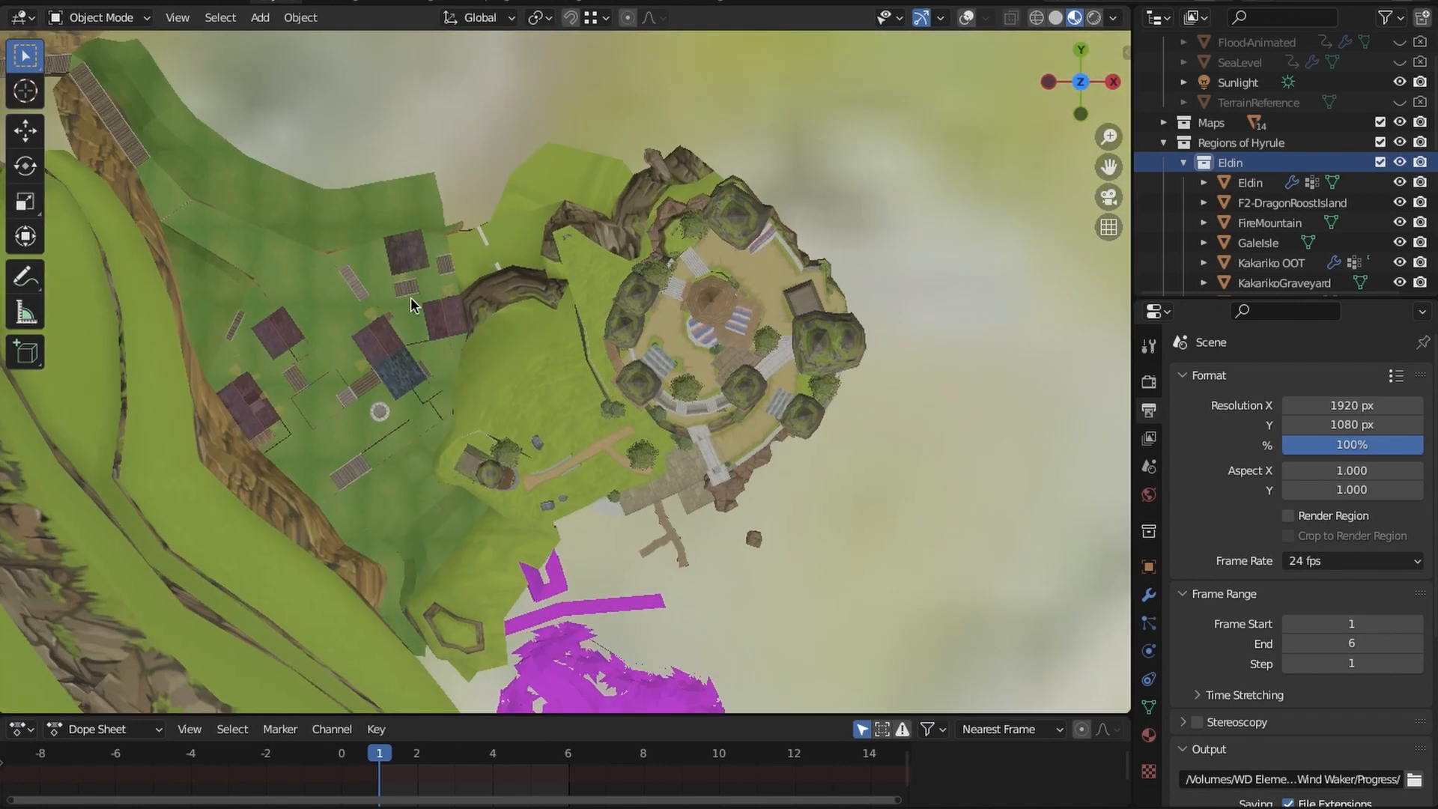
shift+middle_drag(377, 346, 278, 448)
scroll(397, 322, up, 5)
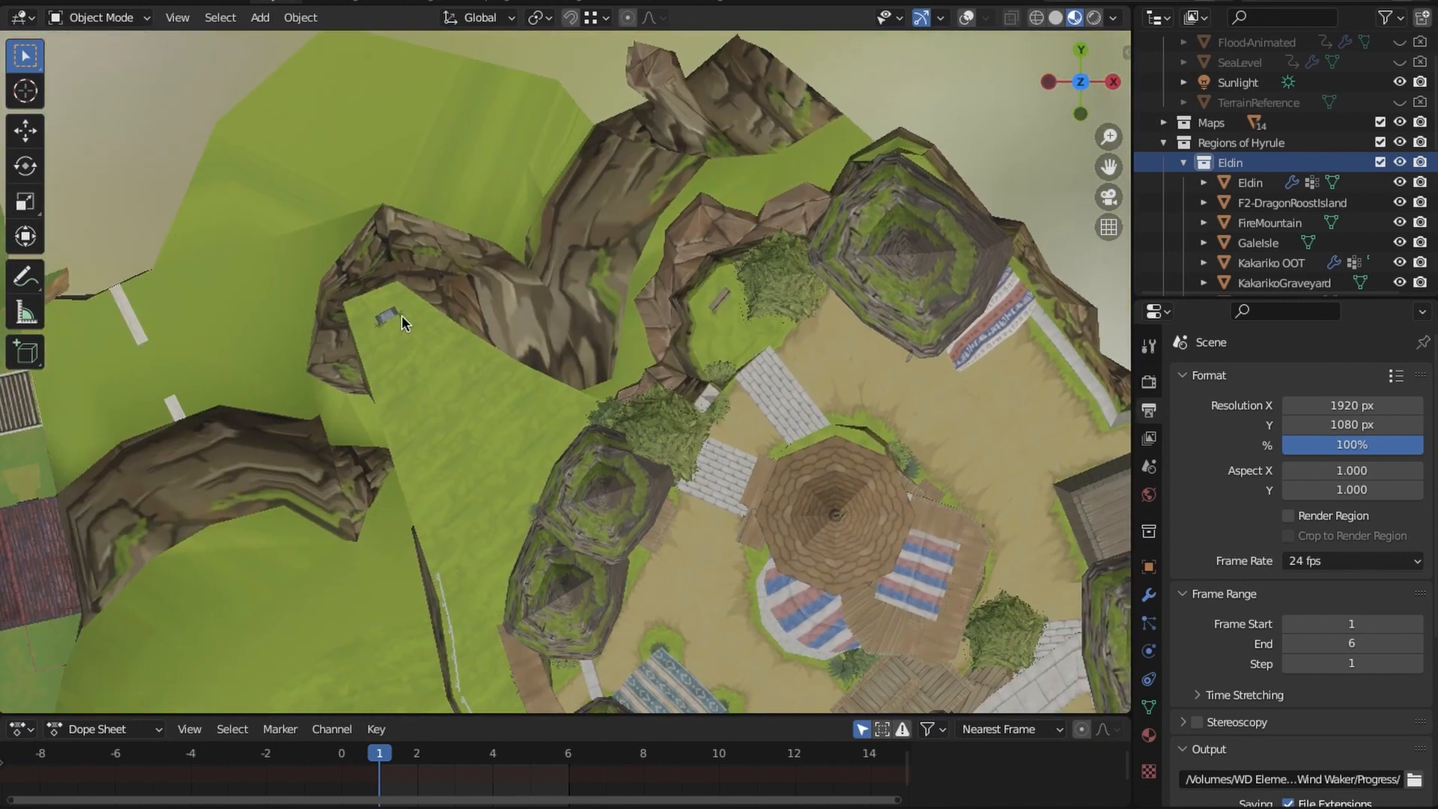
Turn on the viewport overlays and inspect the small gravestone on the cliff tip beside the Eldin village
click(962, 25)
middle_drag(616, 406, 760, 310)
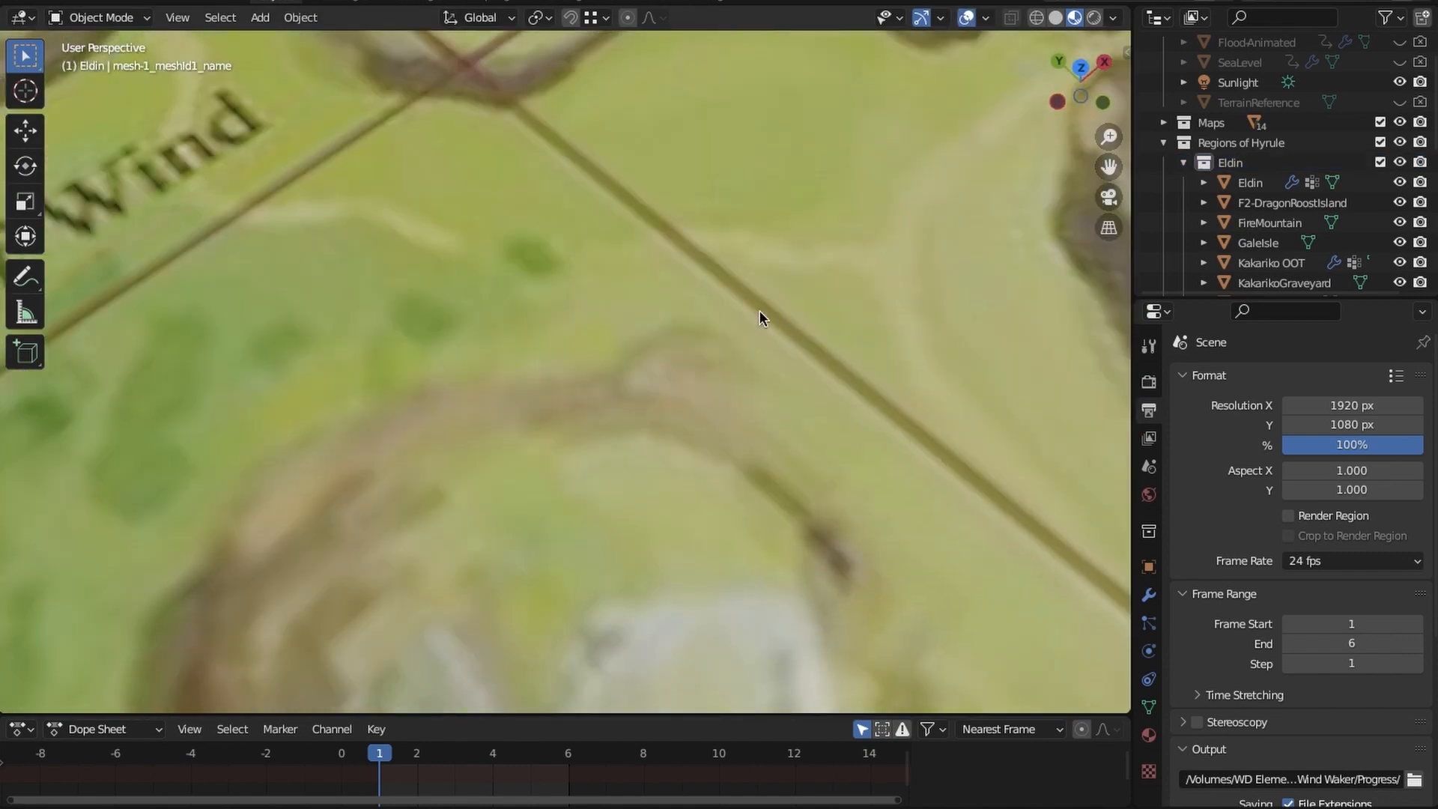
scroll(683, 315, down, 6)
shift+middle_drag(683, 469, 777, 427)
scroll(647, 427, up, 2)
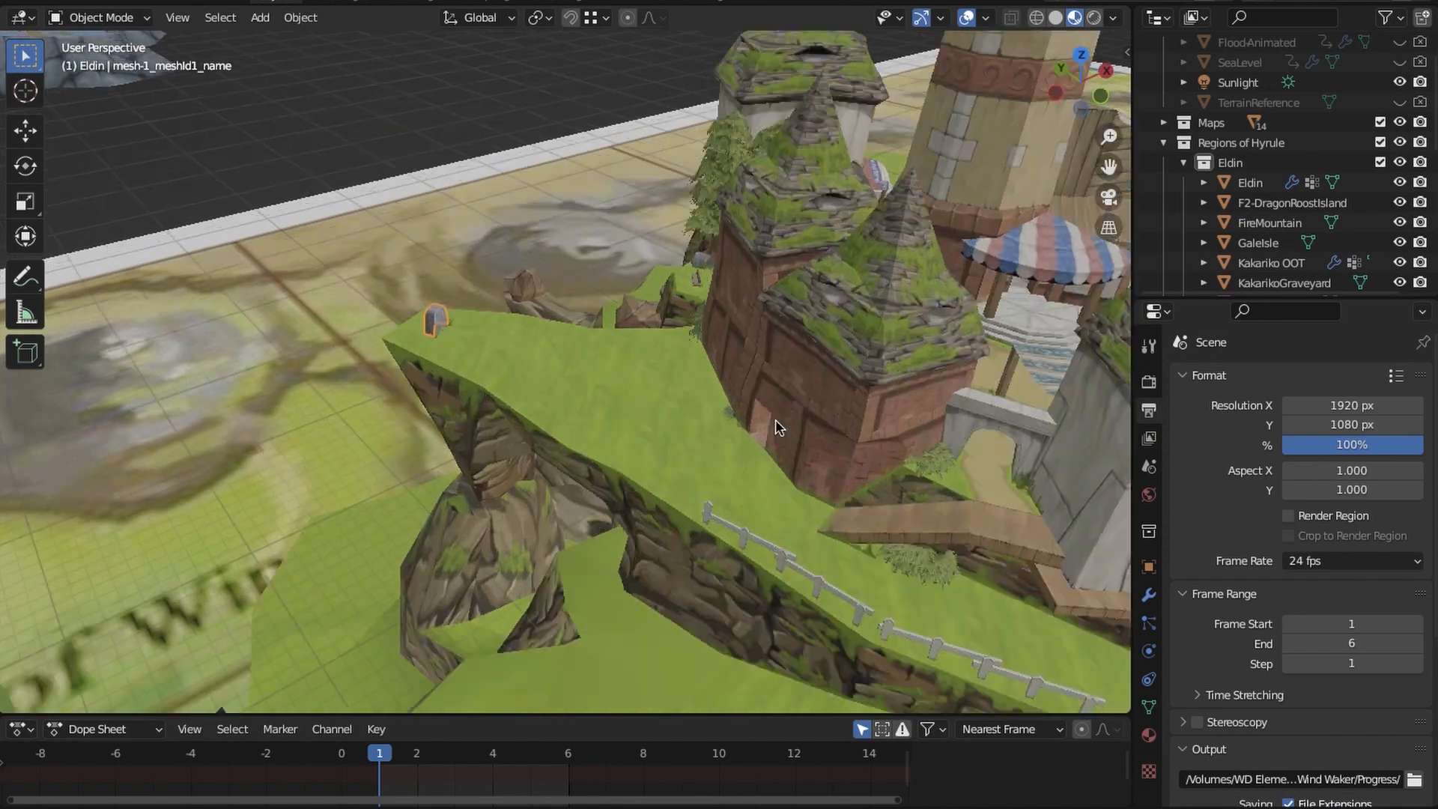
scroll(566, 424, up, 6)
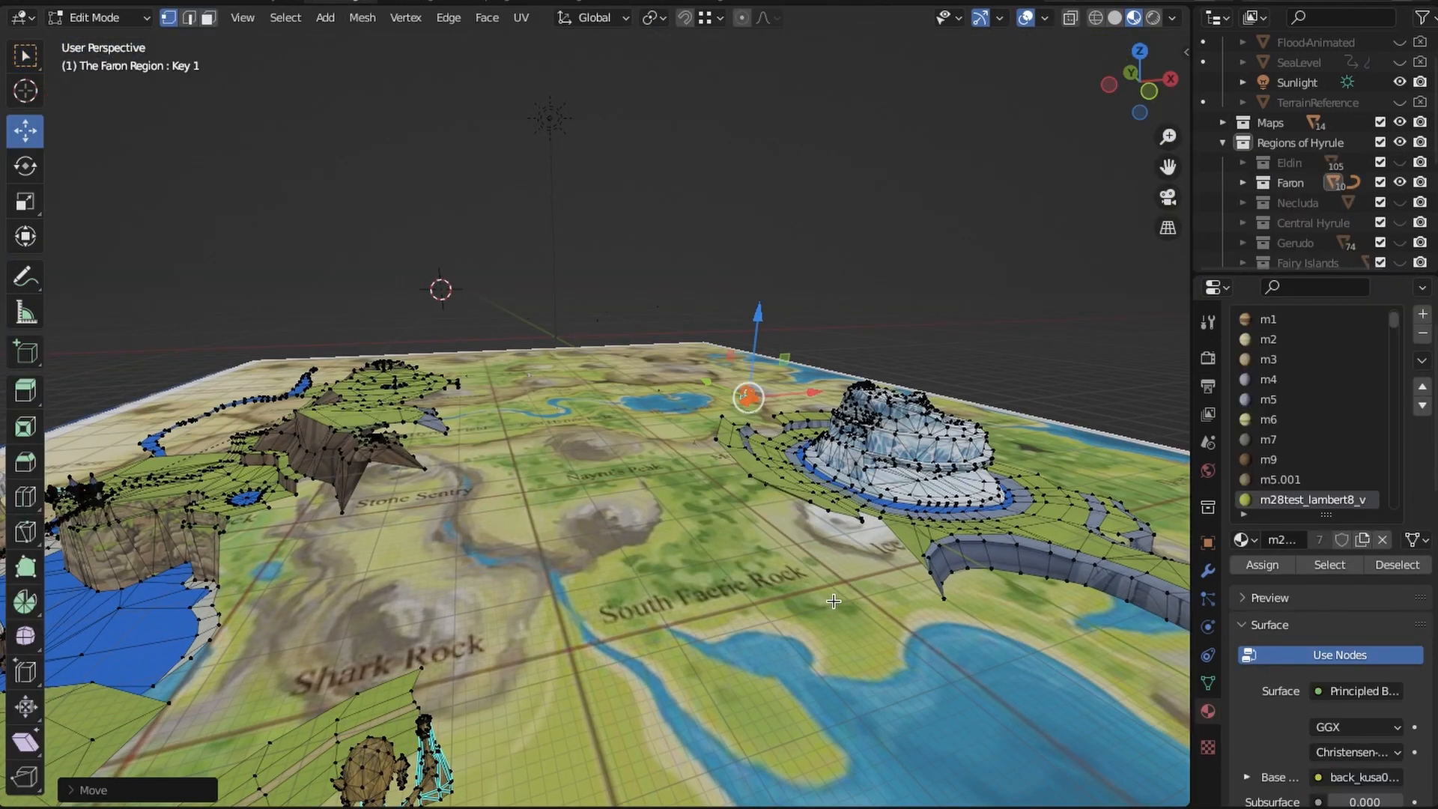
Move the gravestone in the Faron region mesh towards the forest island at the Temple of Earth, aligning it in front and top views
drag(748, 308, 860, 382)
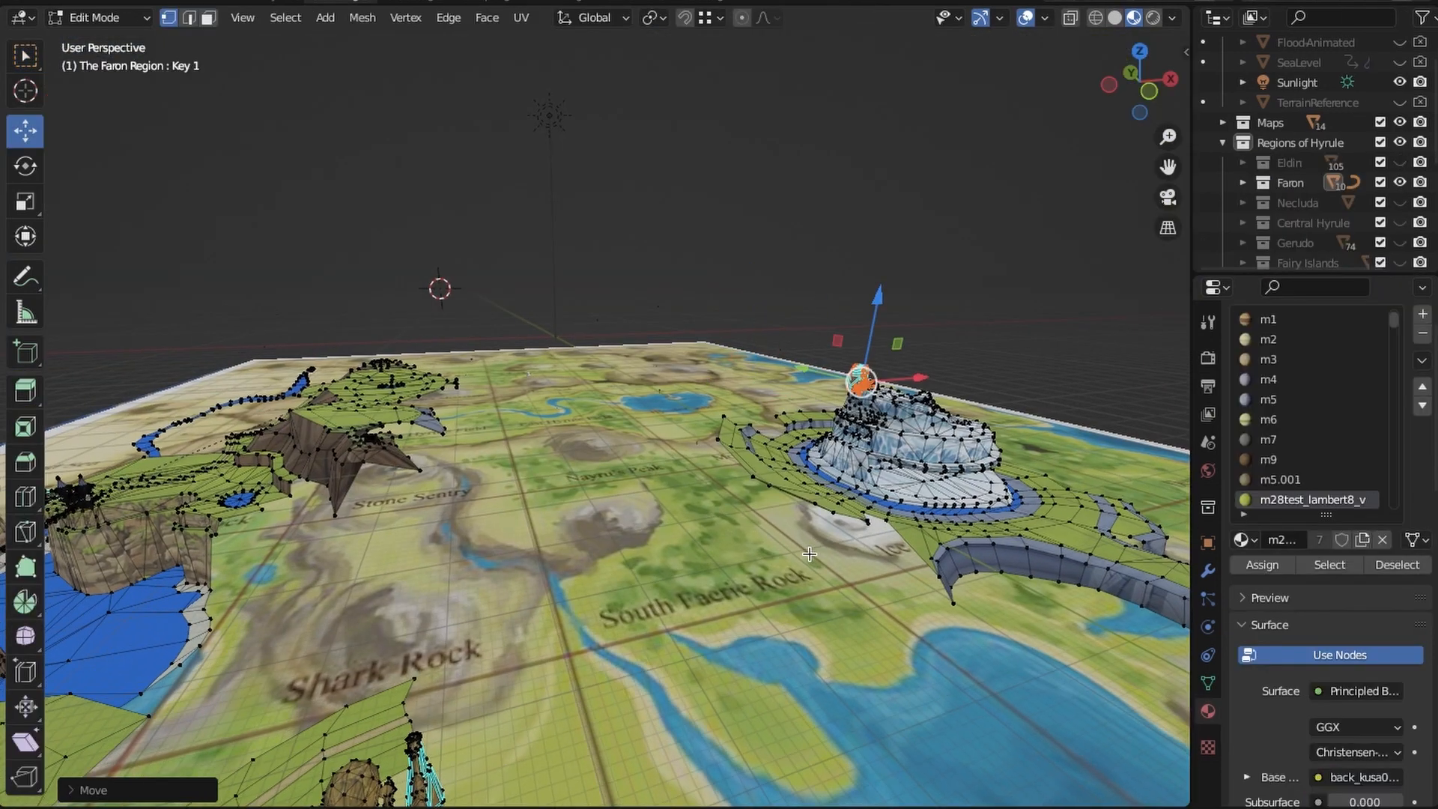
middle_drag(675, 524, 718, 554)
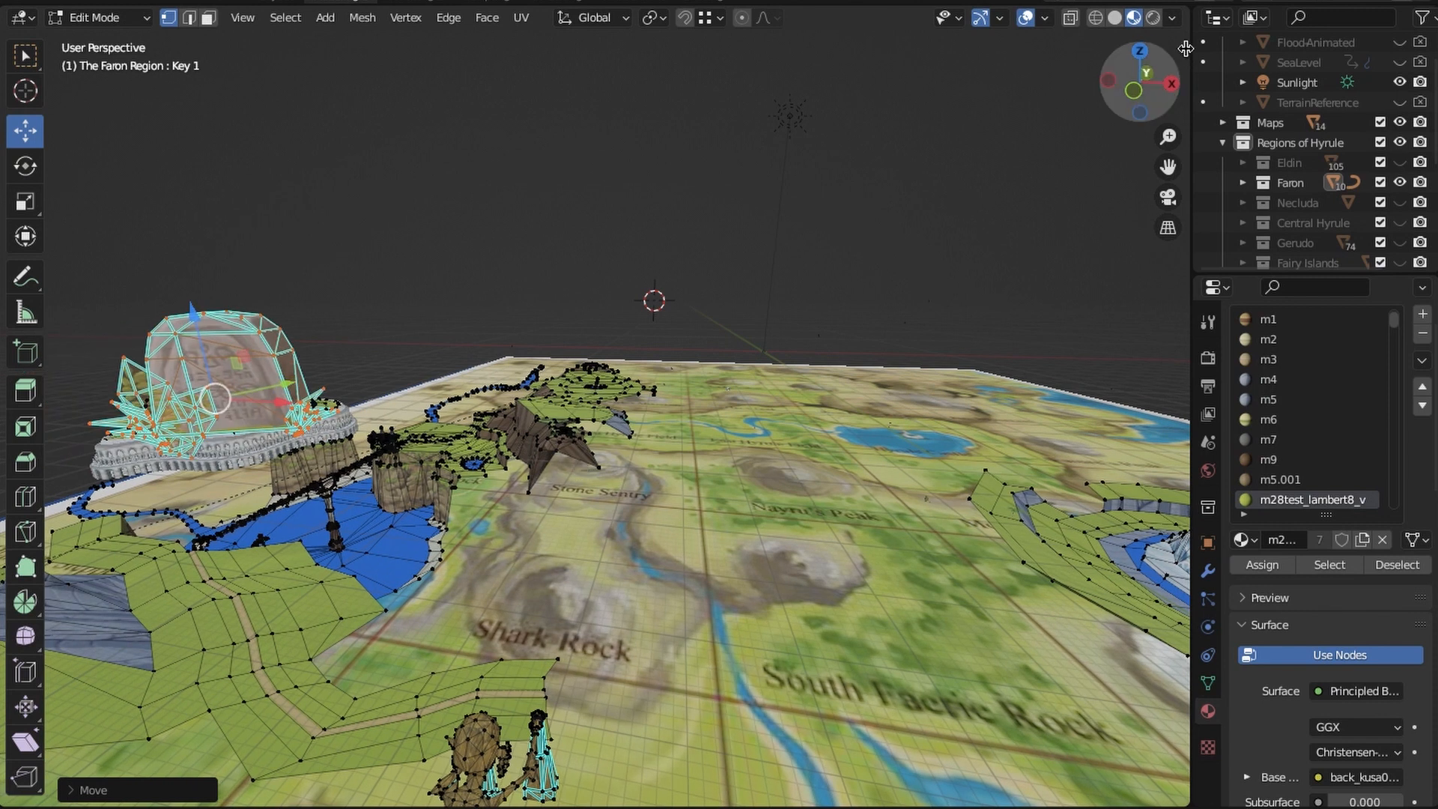
click(1141, 53)
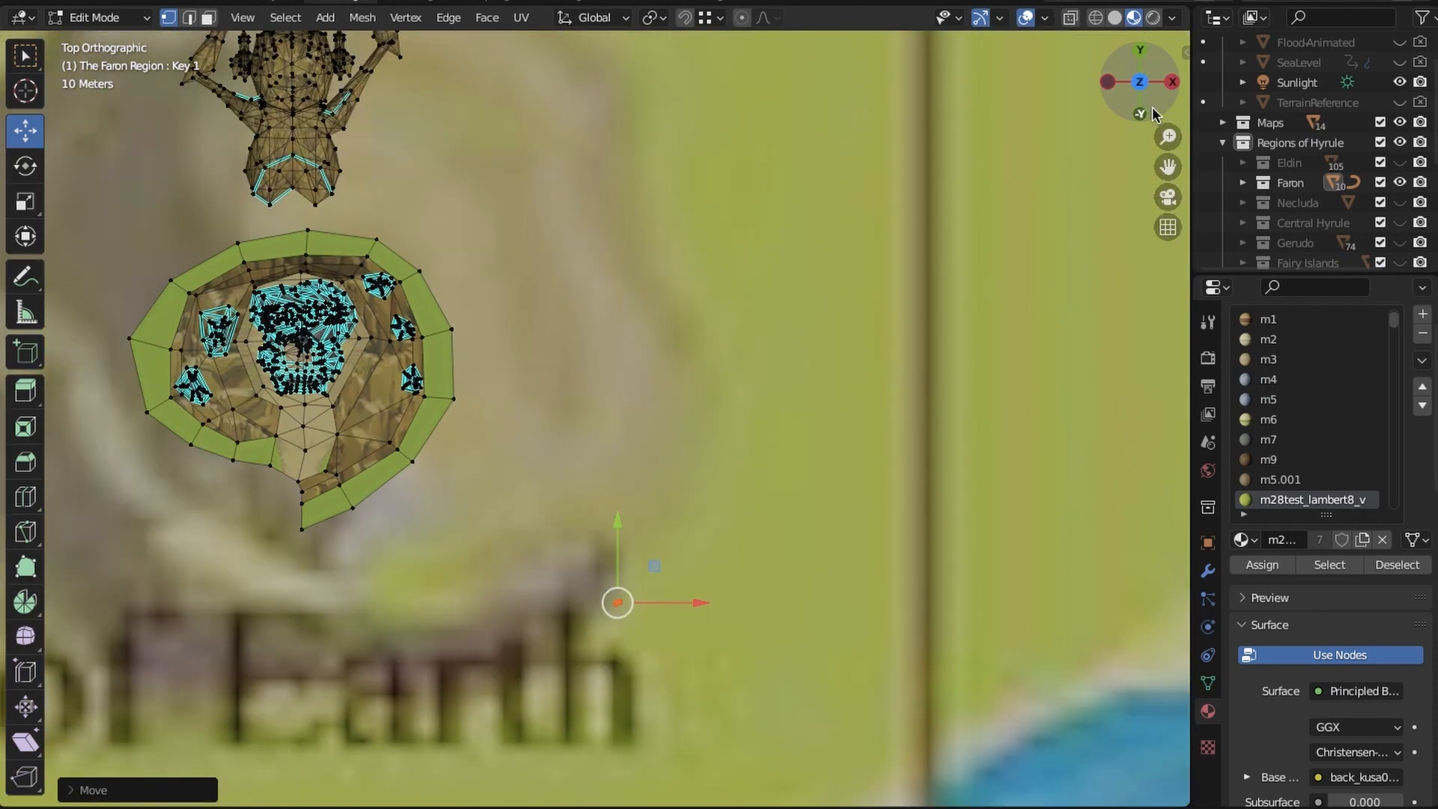
click(1151, 110)
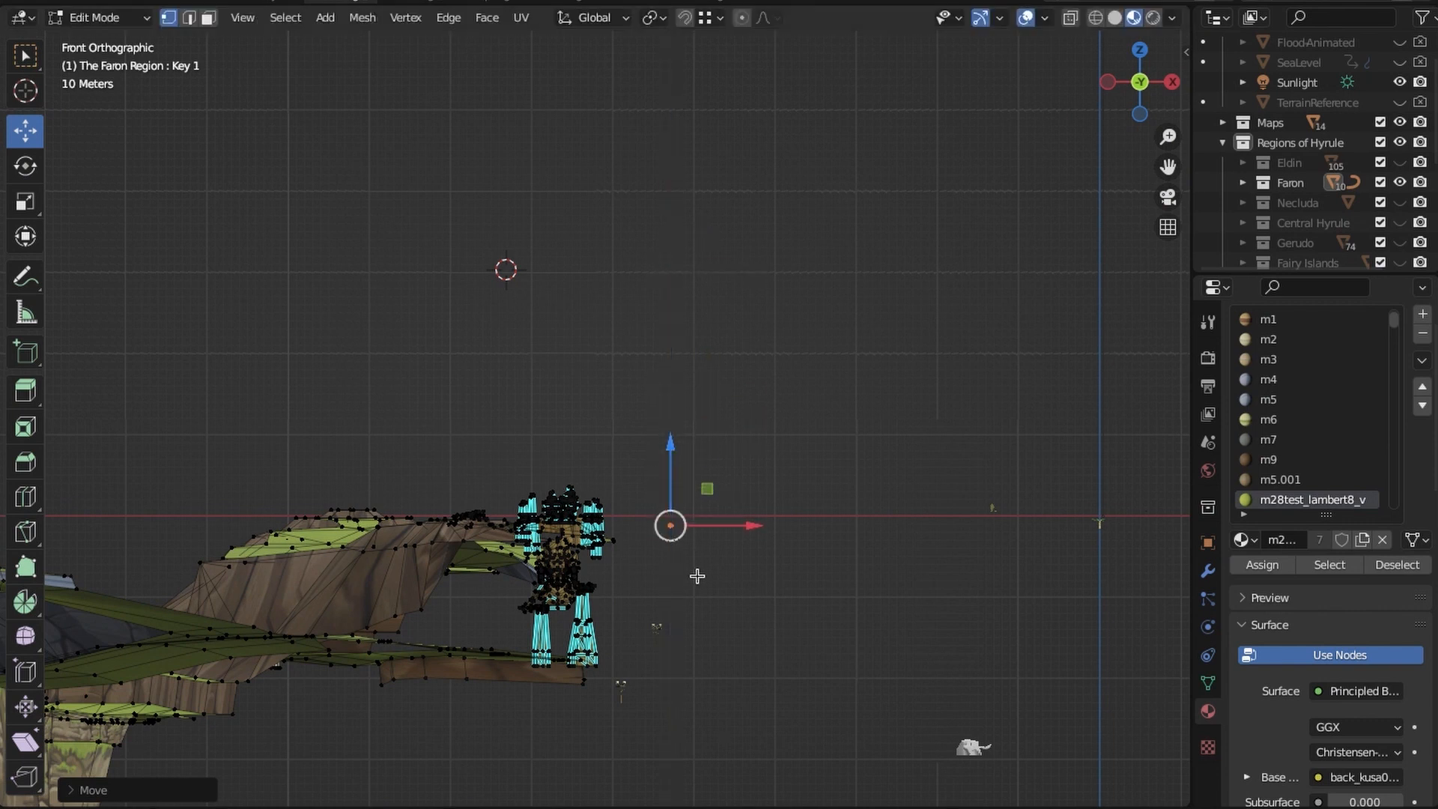
shift+middle_drag(704, 603, 694, 379)
ctrl+middle_drag(729, 570, 725, 370)
shift+middle_drag(836, 305, 816, 418)
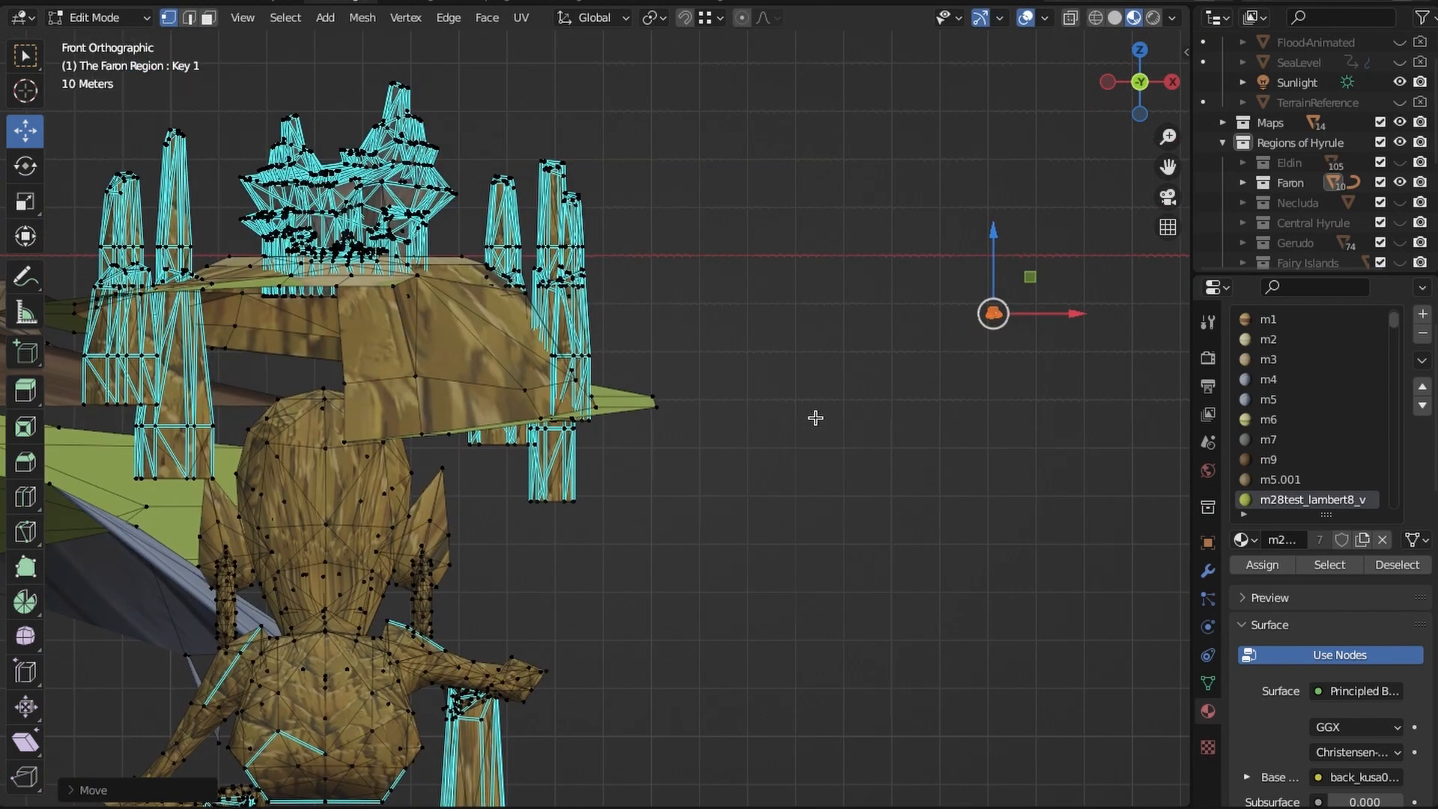
ctrl+middle_drag(926, 324, 926, 339)
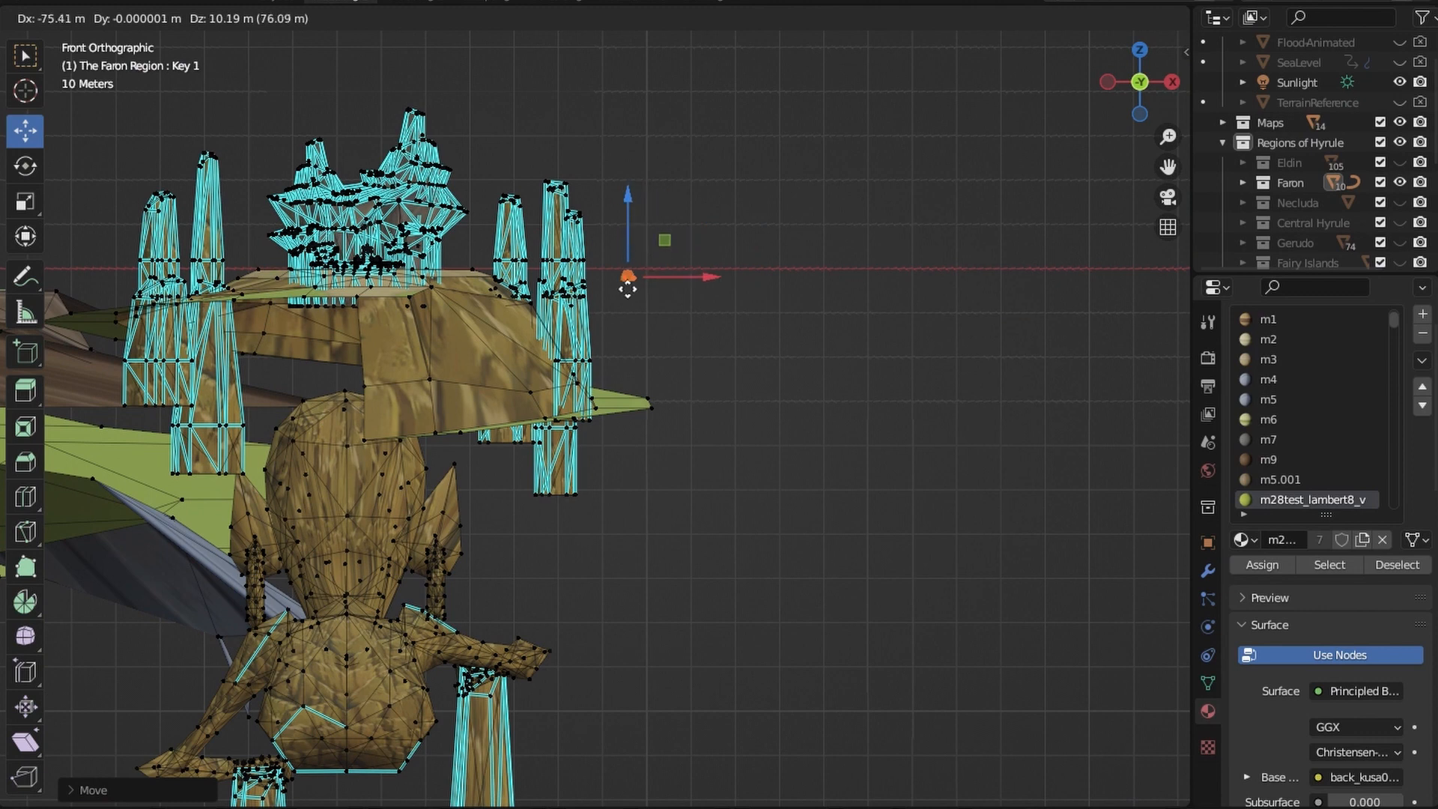
click(1140, 51)
key(g)
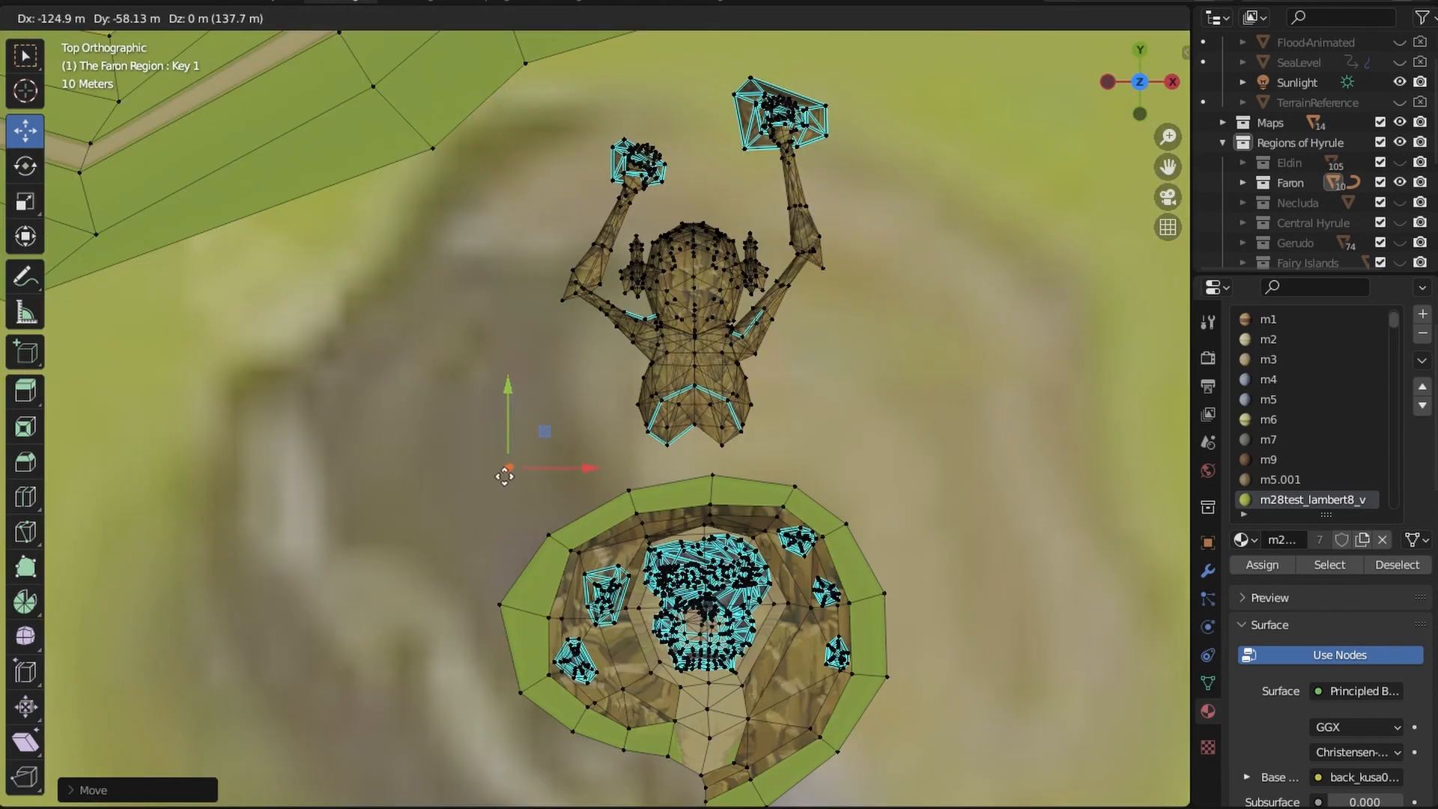
shift+middle_drag(603, 525, 622, 374)
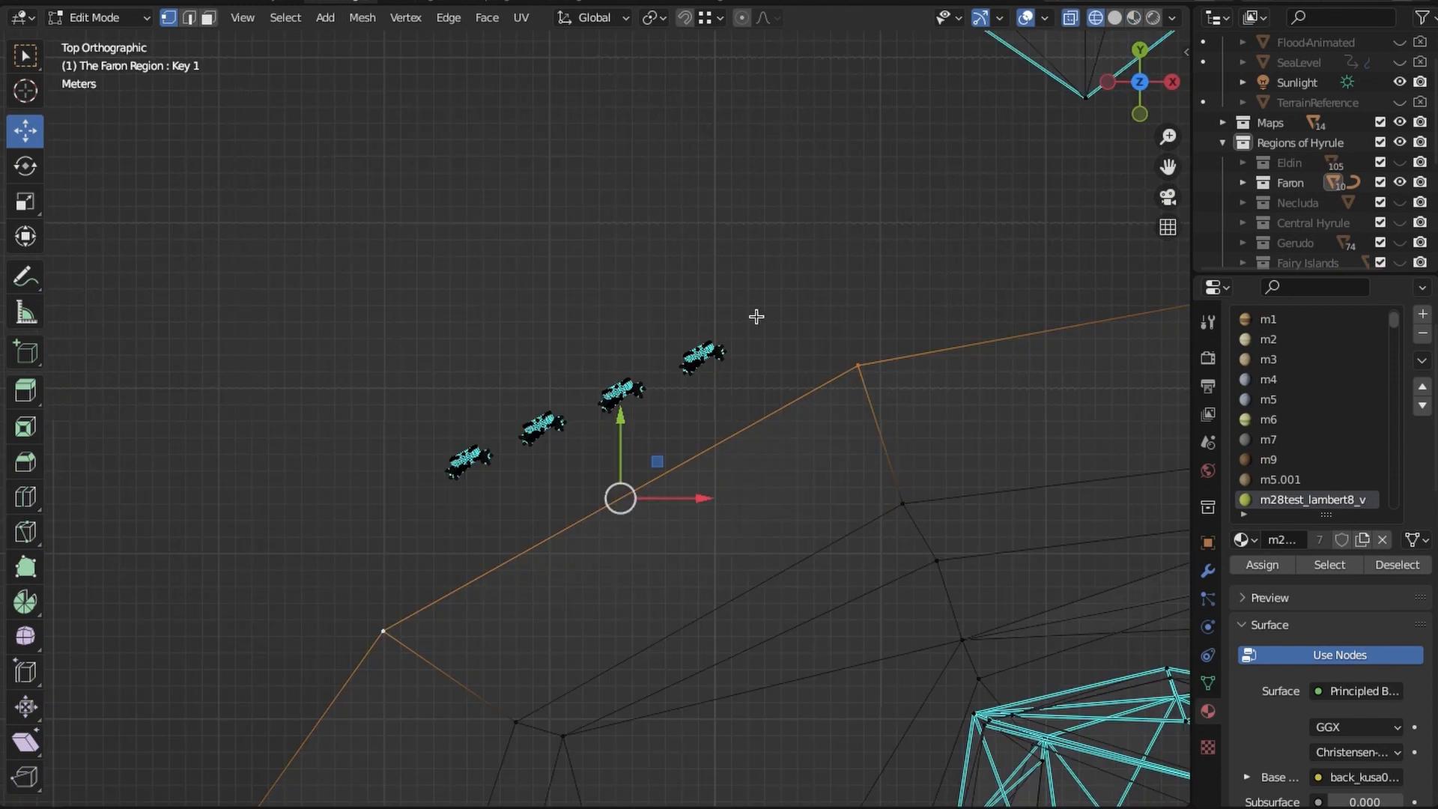
Switch to Material Preview shading and inspect the row of four gravestones along the forest island's rim
scroll(780, 447, down, 5)
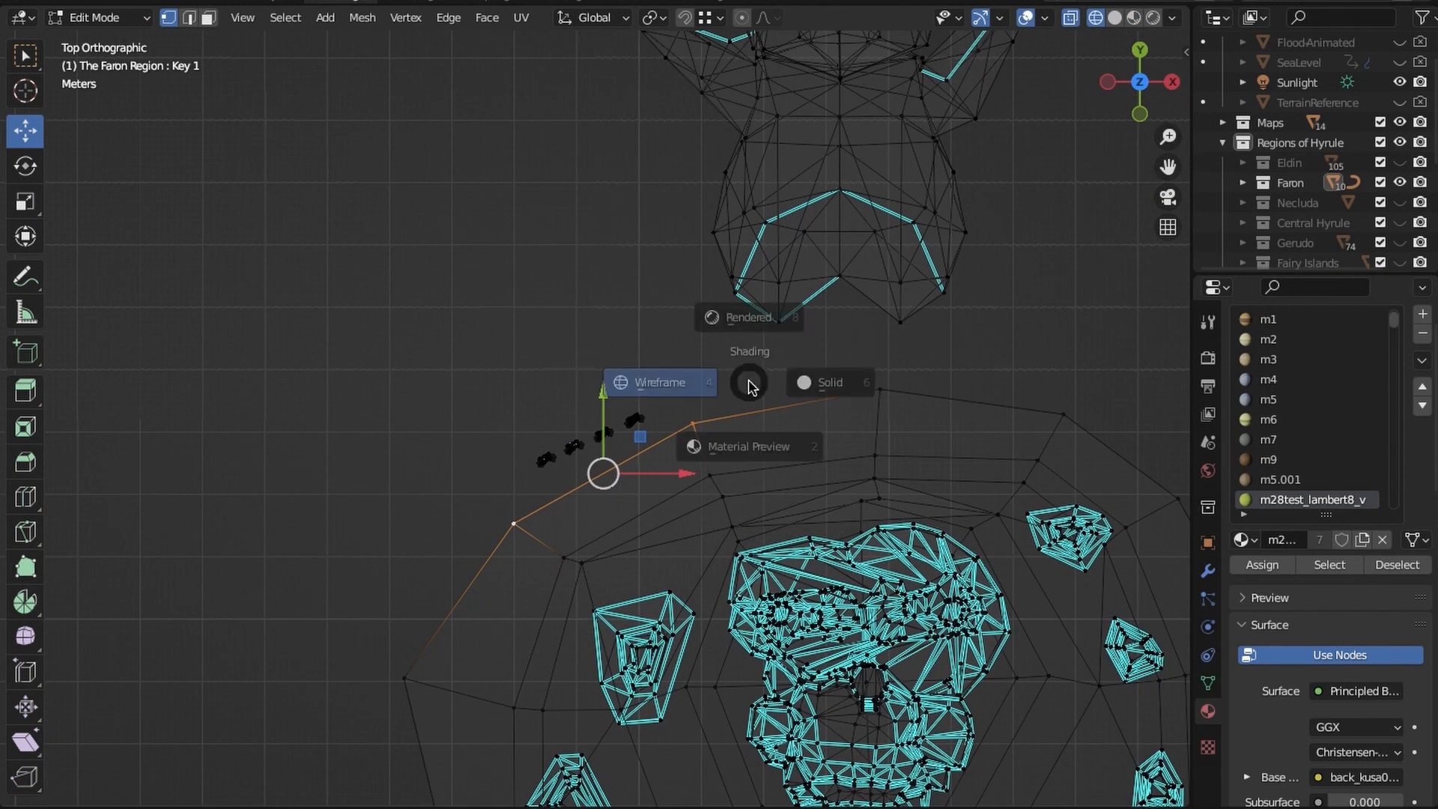
click(808, 414)
shift+middle_drag(808, 414, 591, 481)
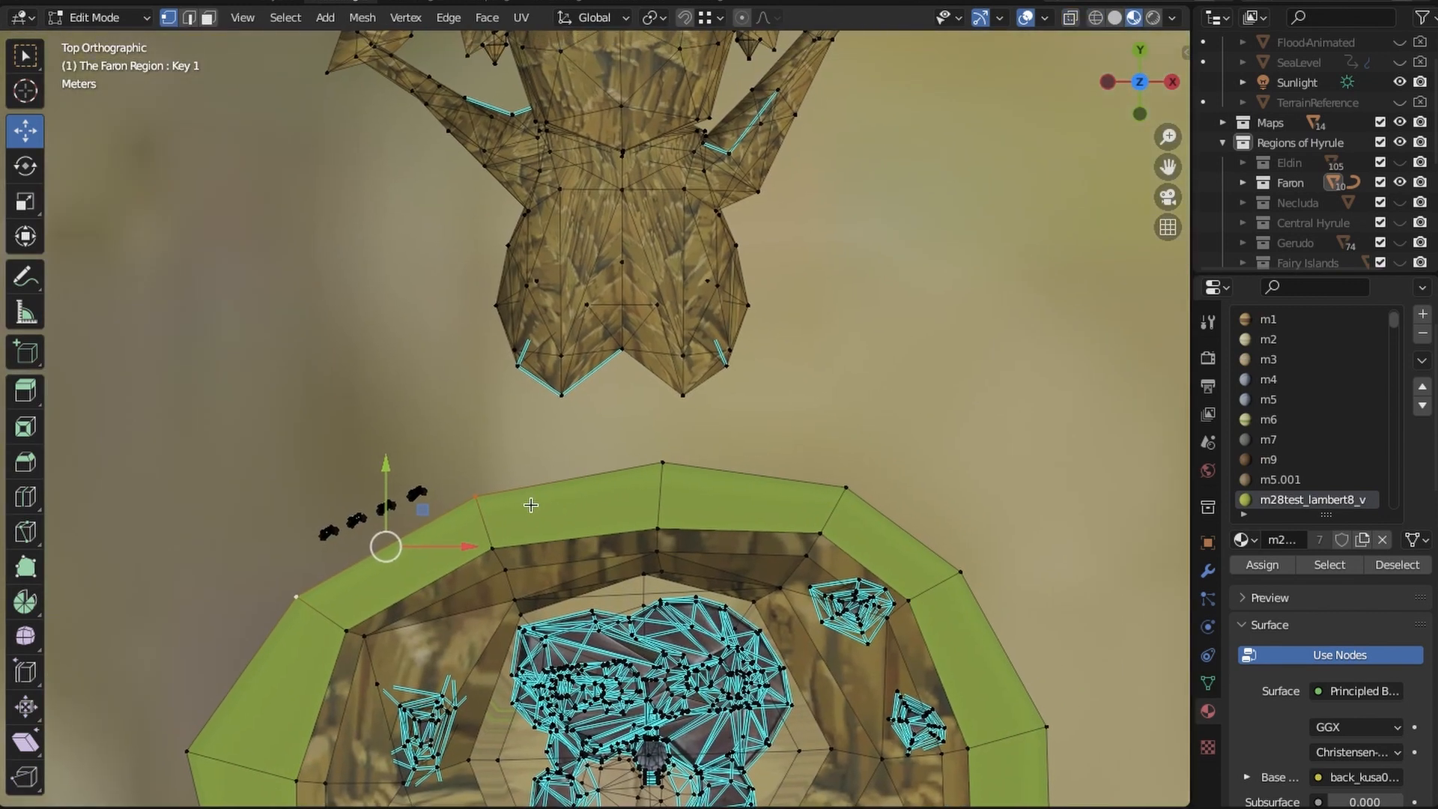
middle_drag(528, 417, 773, 270)
scroll(773, 270, down, 4)
middle_drag(622, 341, 367, 440)
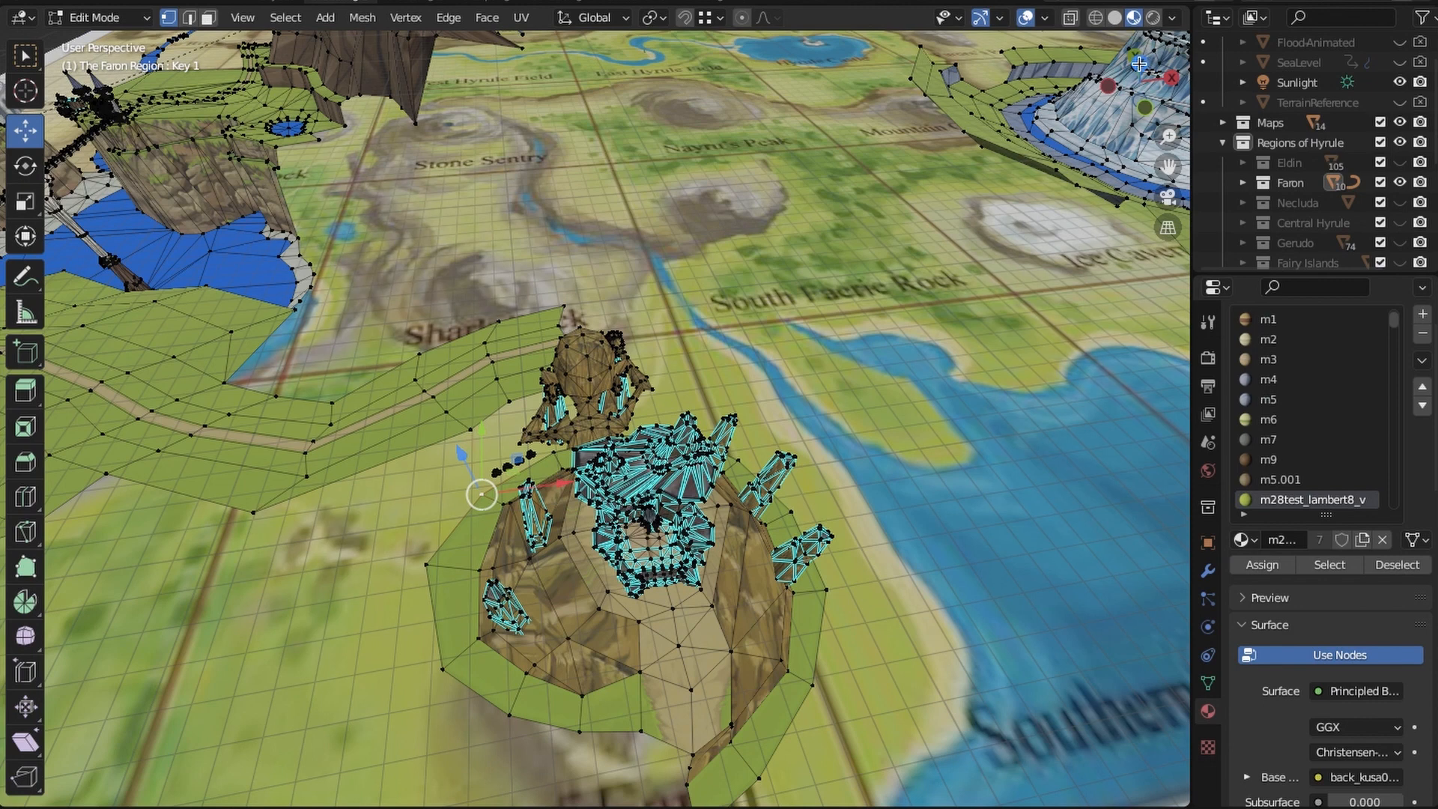
middle_drag(705, 405, 692, 474)
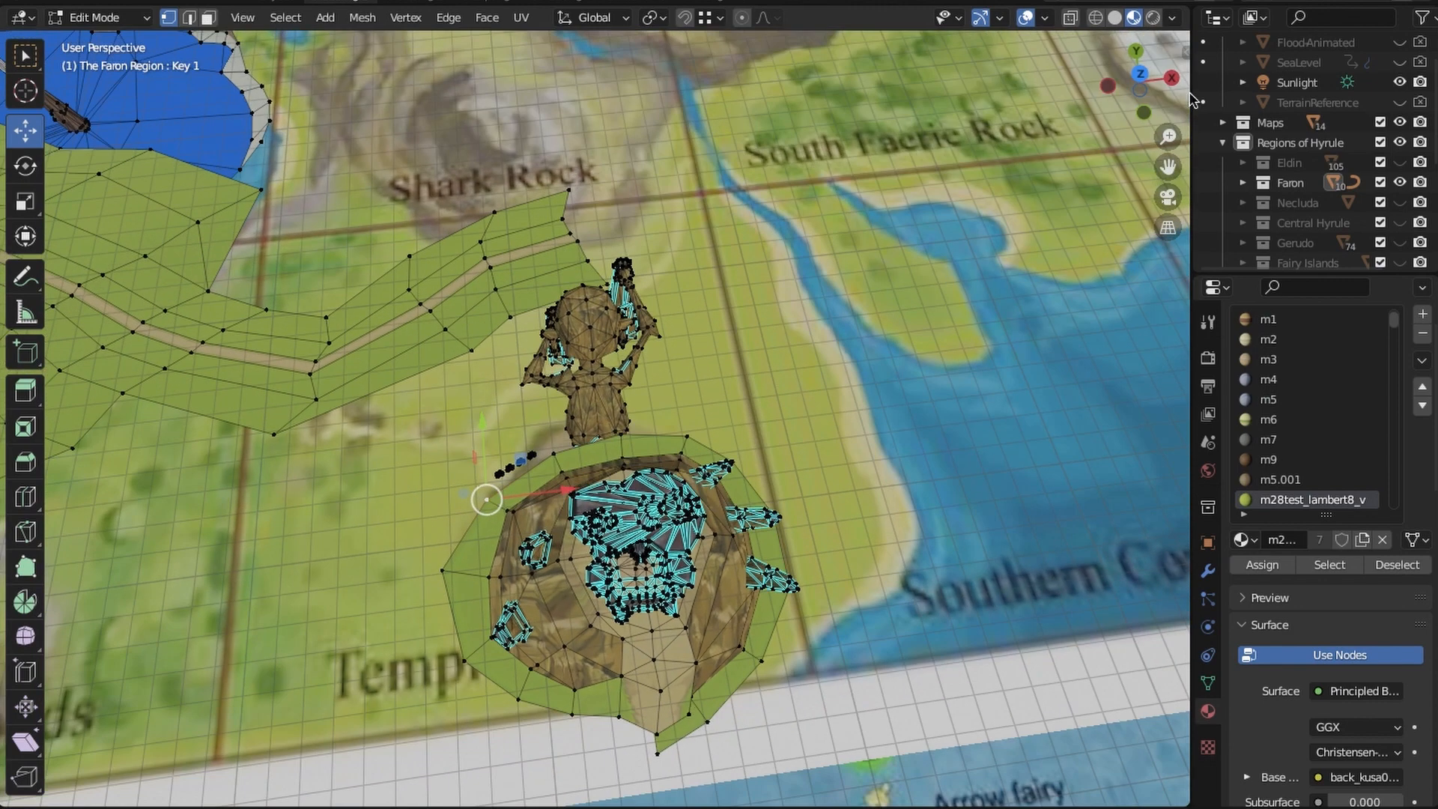
click(1147, 75)
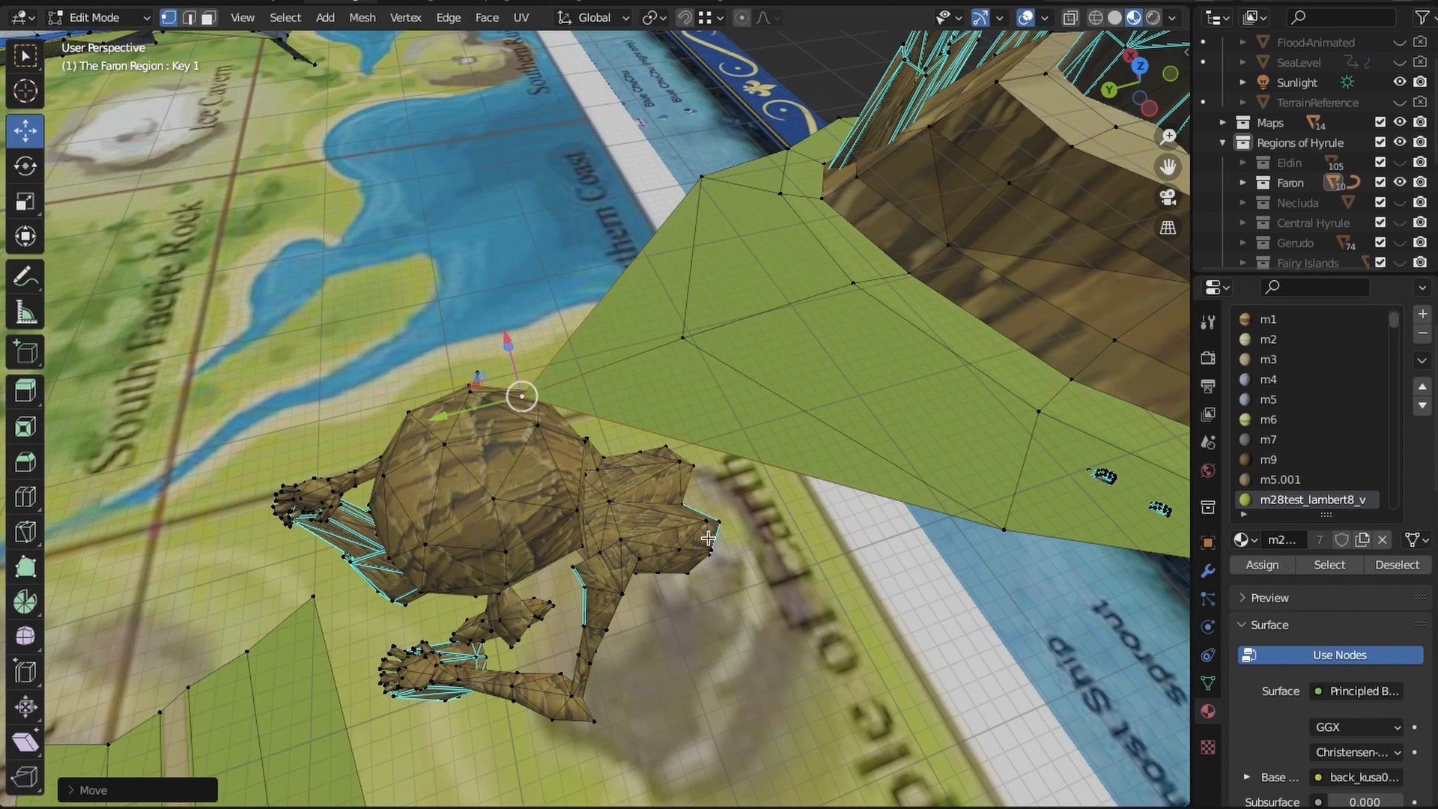
Reshape the rock cliff beneath the forest island's grassy rim by moving its lower corner geometry
middle_drag(719, 382, 654, 440)
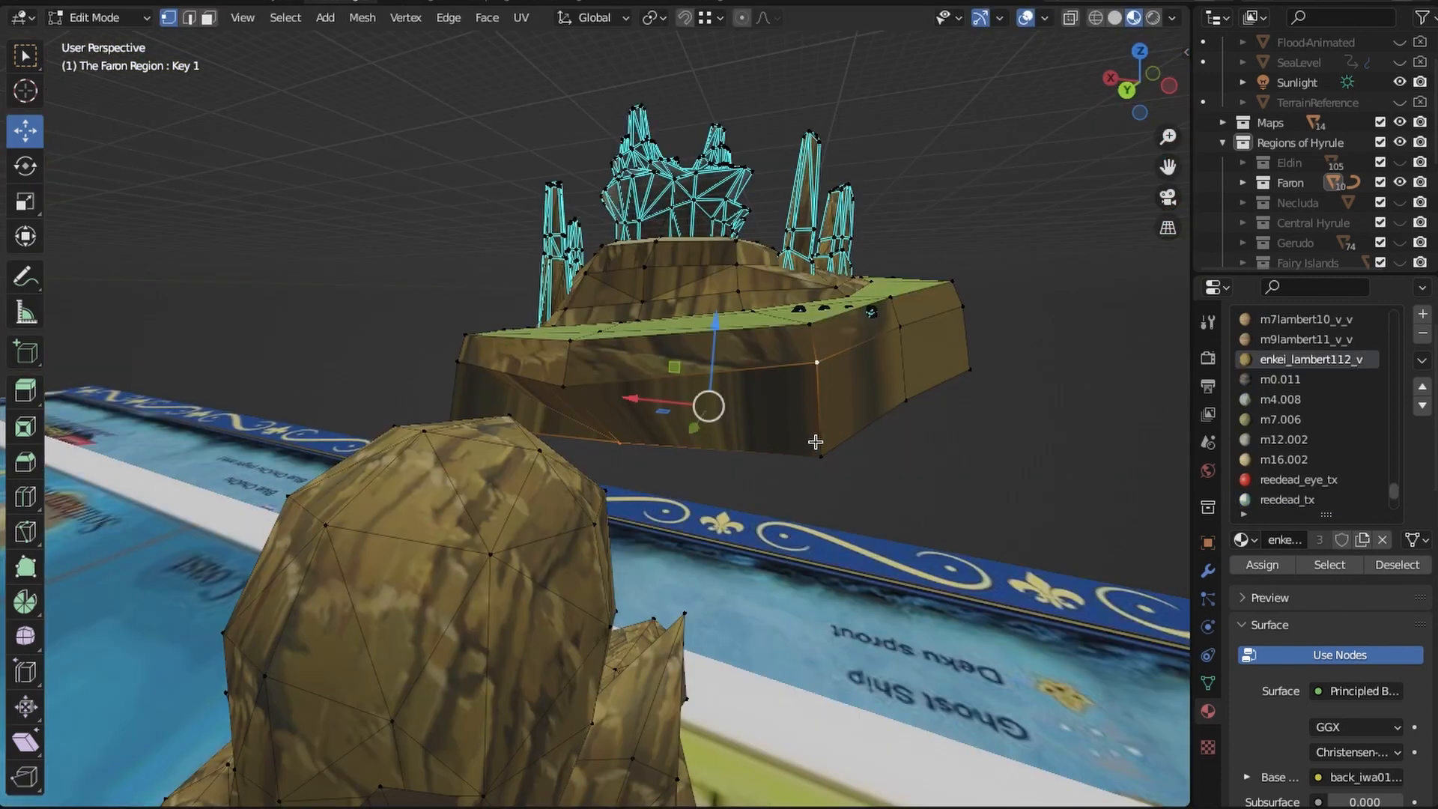
click(819, 462)
middle_drag(846, 483, 708, 491)
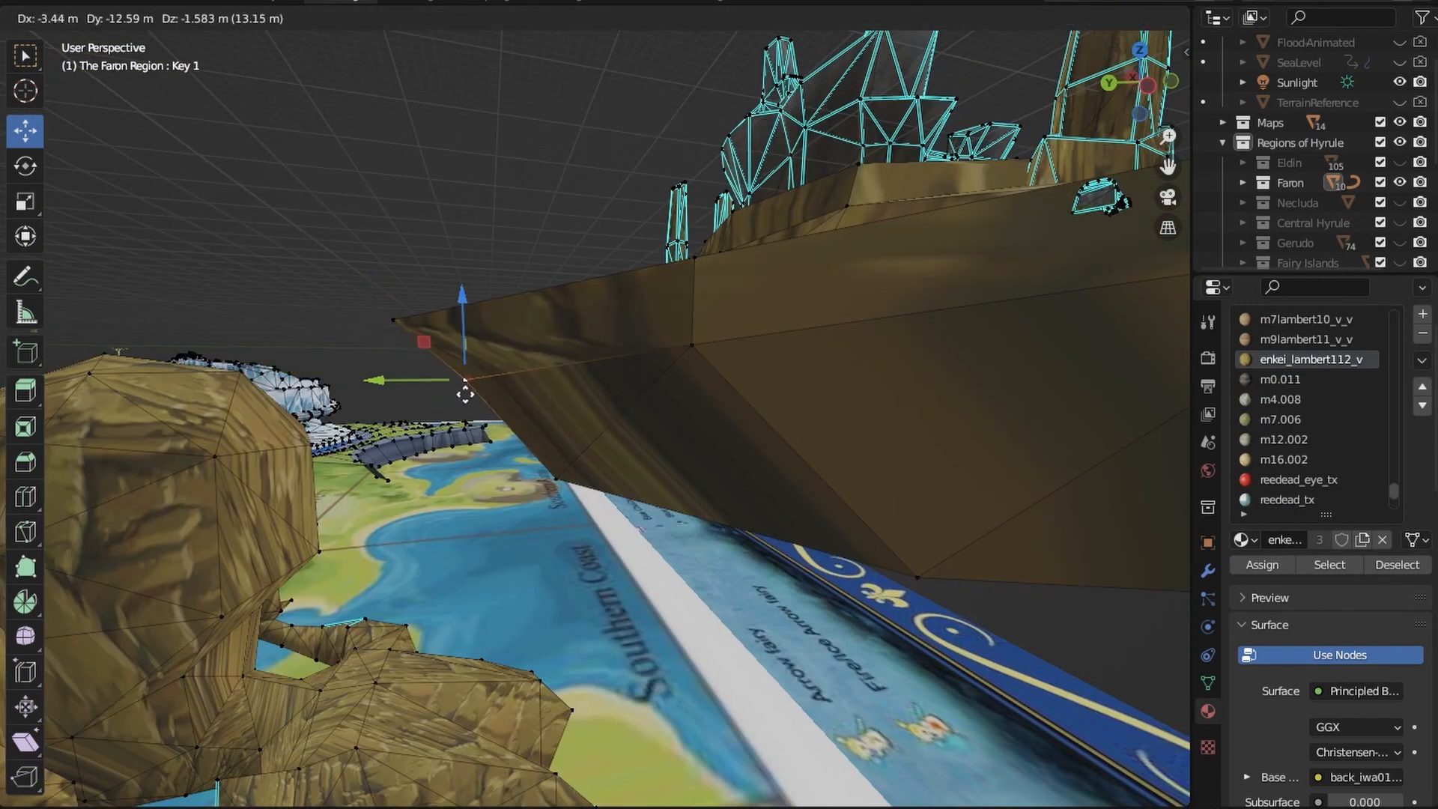
middle_drag(590, 604, 750, 410)
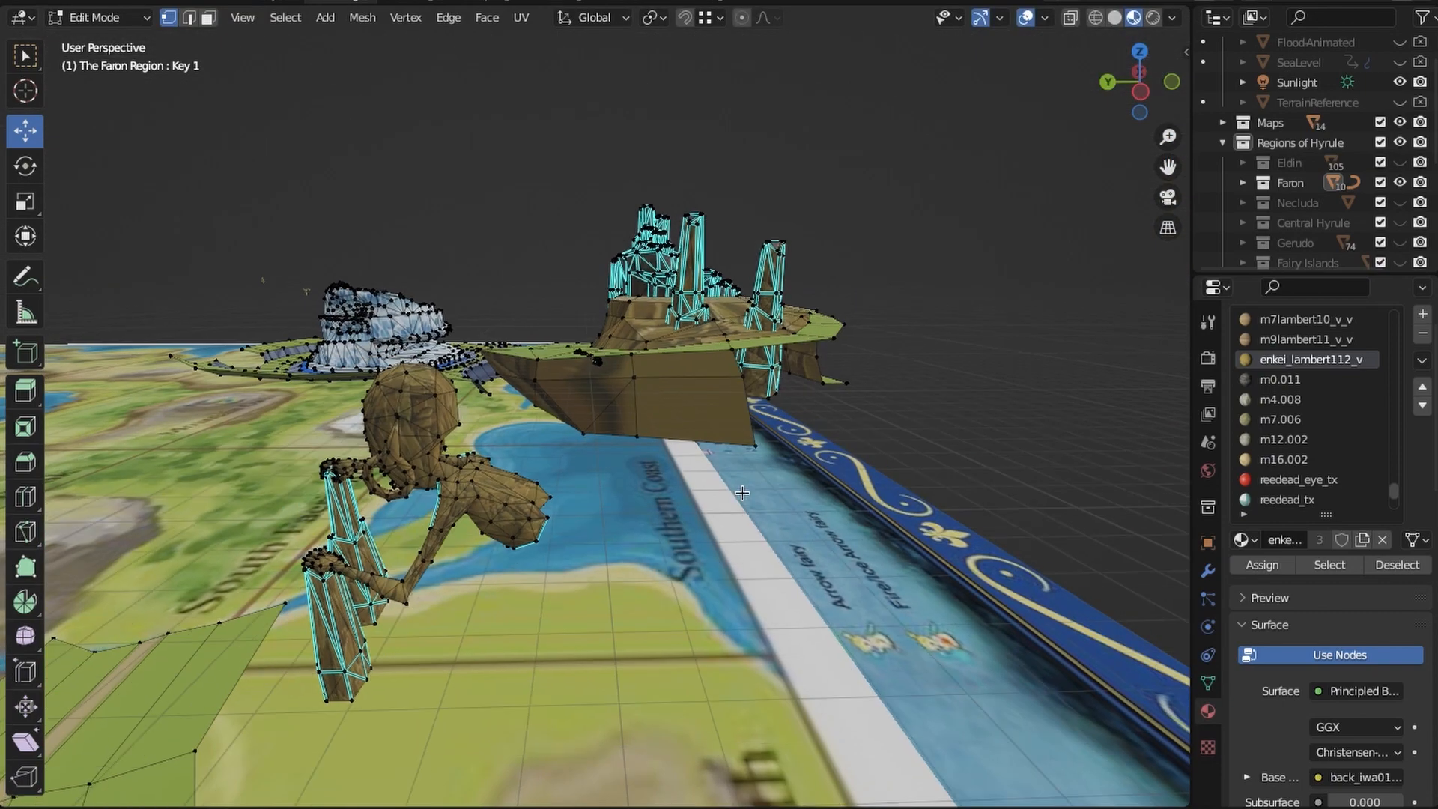
middle_drag(831, 427, 826, 488)
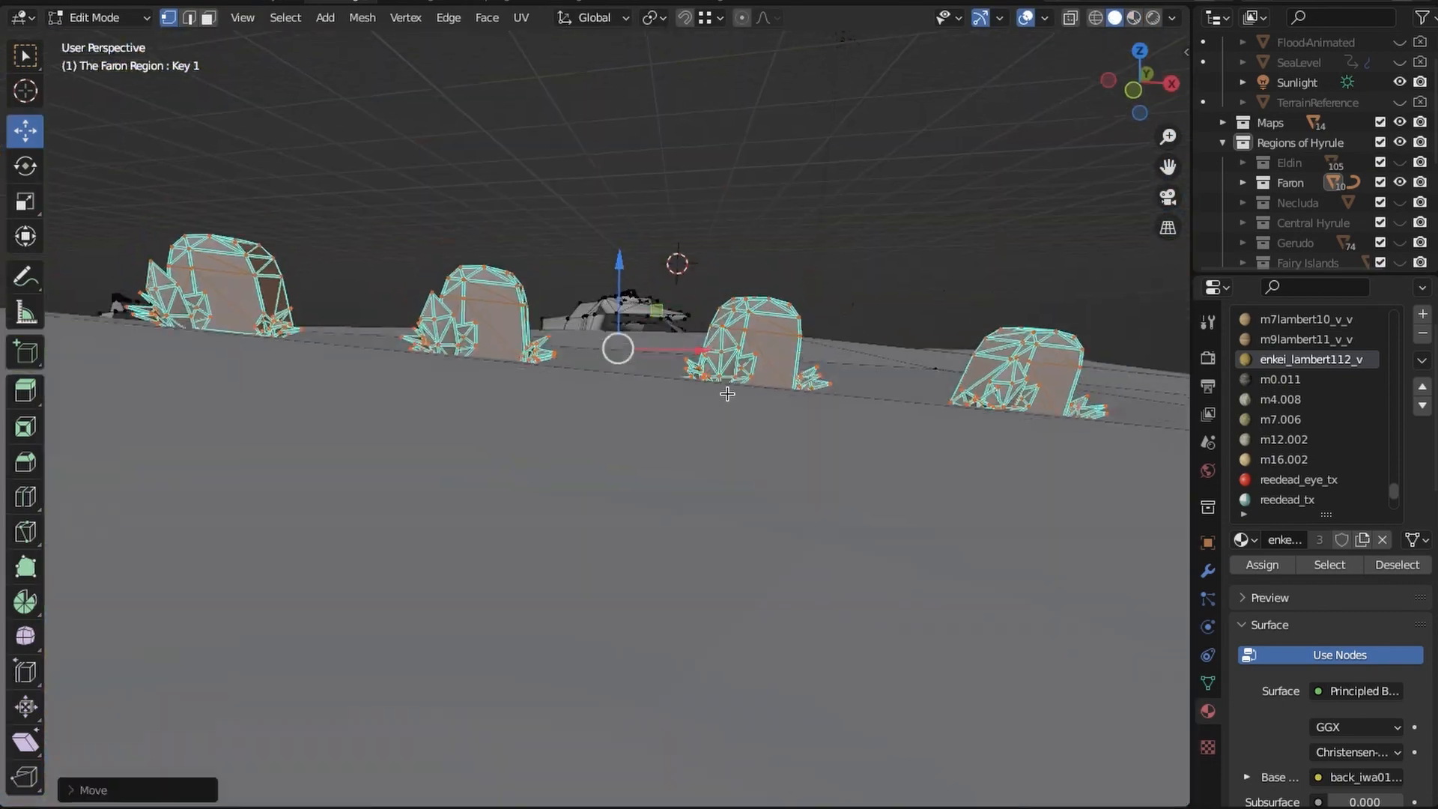
Position the row of four gravestones on the island's grass and duplicate it as a second parallel row
middle_drag(749, 352, 757, 386)
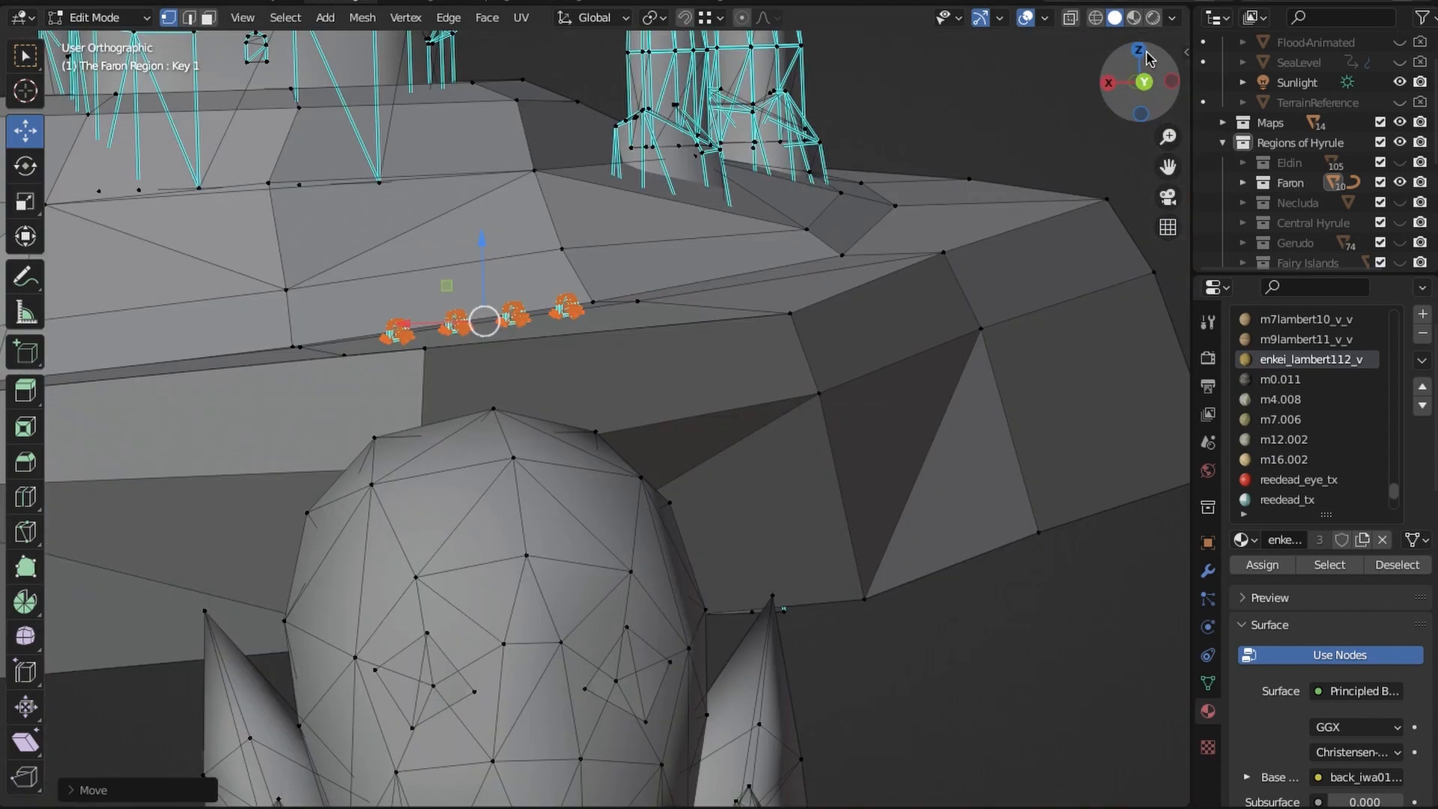
middle_drag(644, 322, 678, 452)
shift+middle_drag(684, 546, 714, 565)
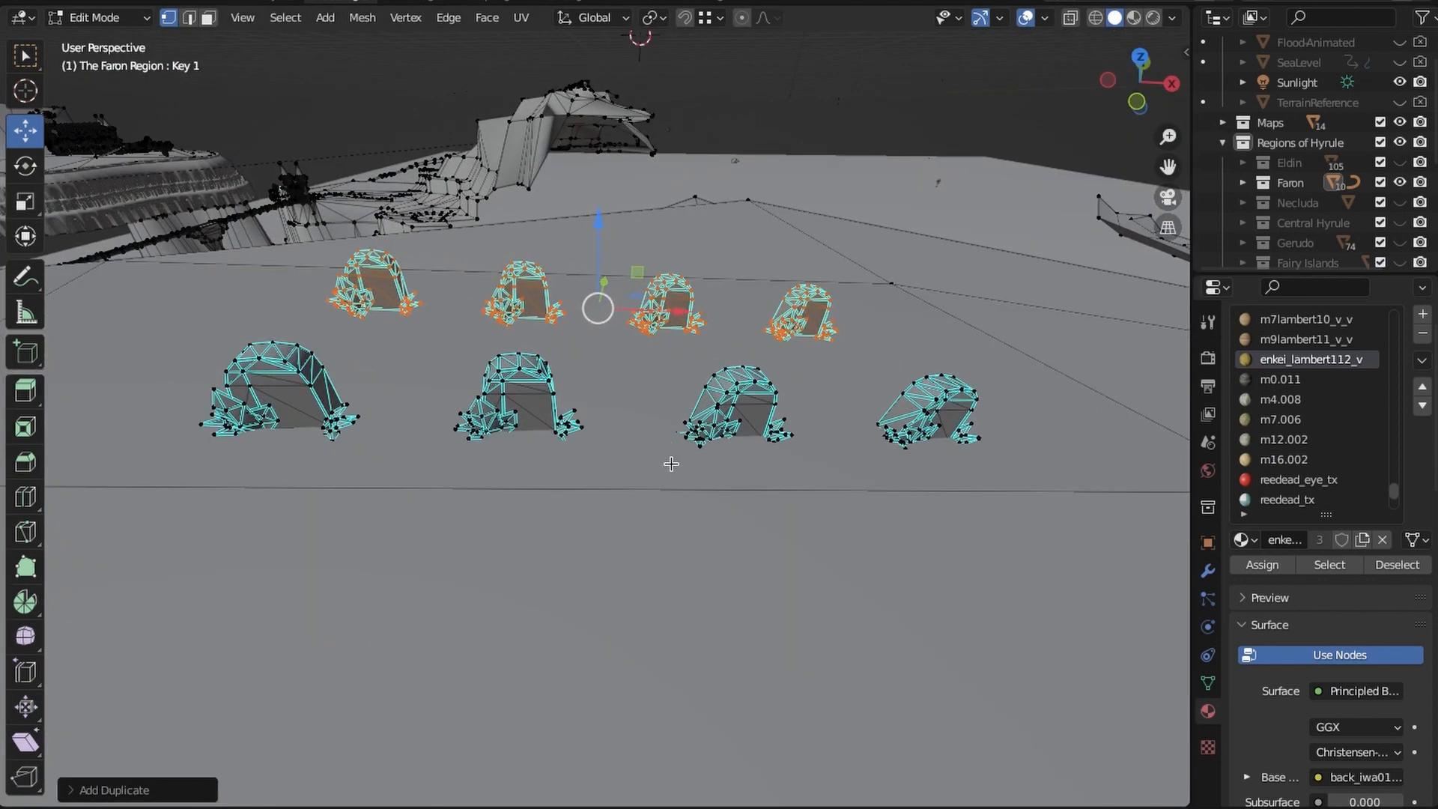
scroll(668, 426, up, 4)
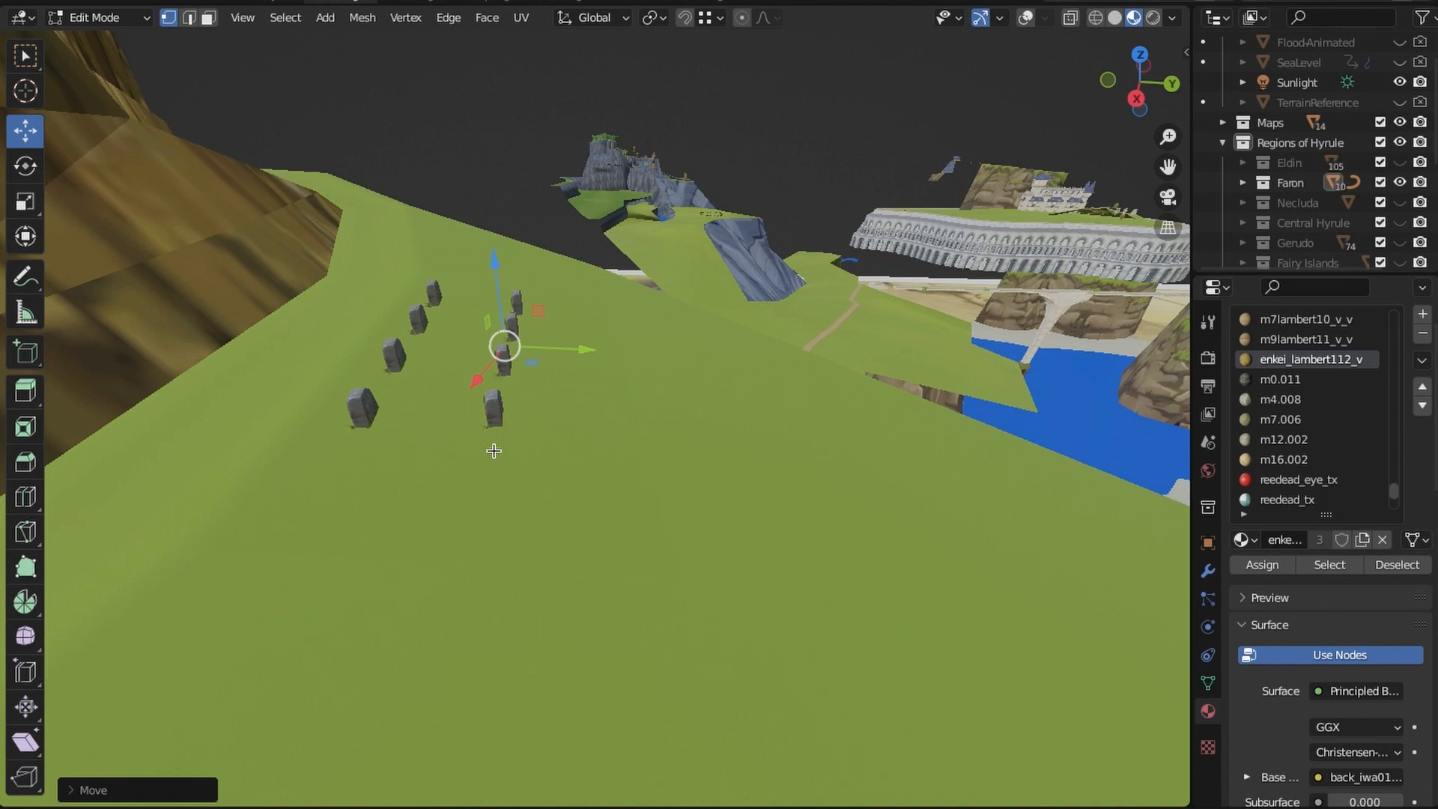
Duplicate the rows of gravestones as a rotated second group on the island's grass and switch to Material Preview
mouse_move(491, 450)
middle_down()
mouse_move(379, 443)
mouse_move(661, 573)
mouse_move(645, 504)
mouse_move(764, 497)
mouse_move(677, 555)
mouse_move(653, 449)
mouse_move(558, 440)
mouse_move(799, 394)
middle_up()
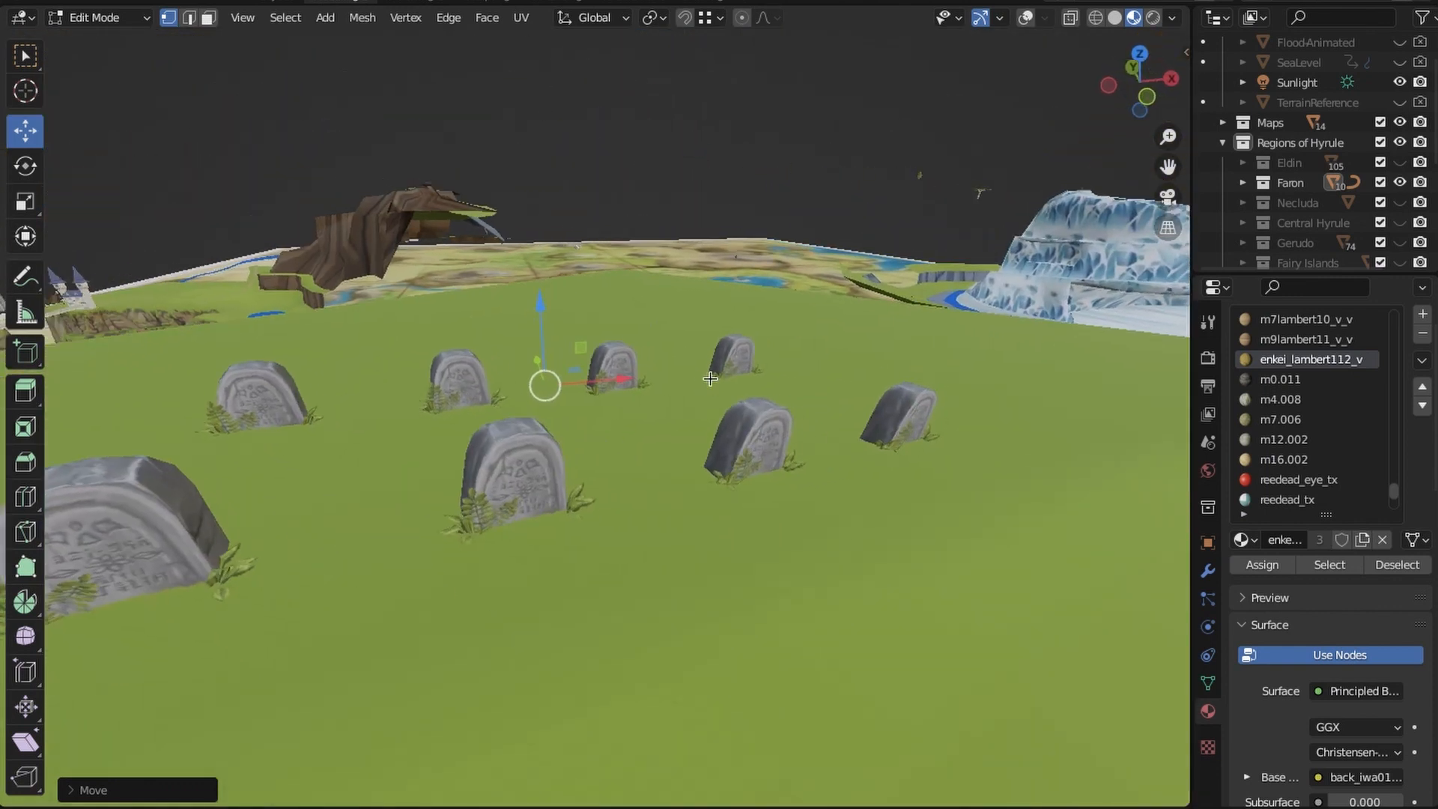
middle_drag(710, 379, 754, 477)
middle_drag(760, 394, 734, 449)
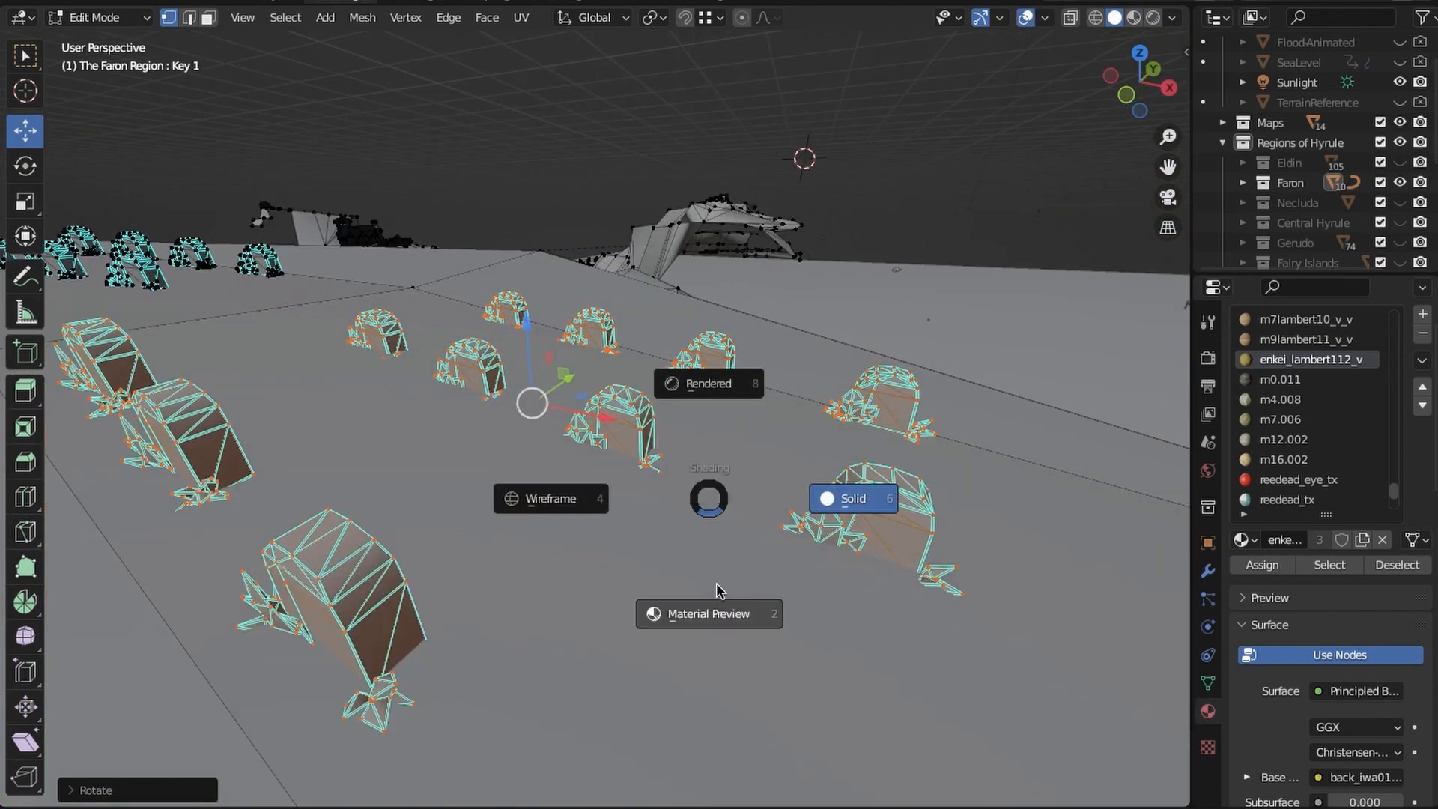
click(716, 590)
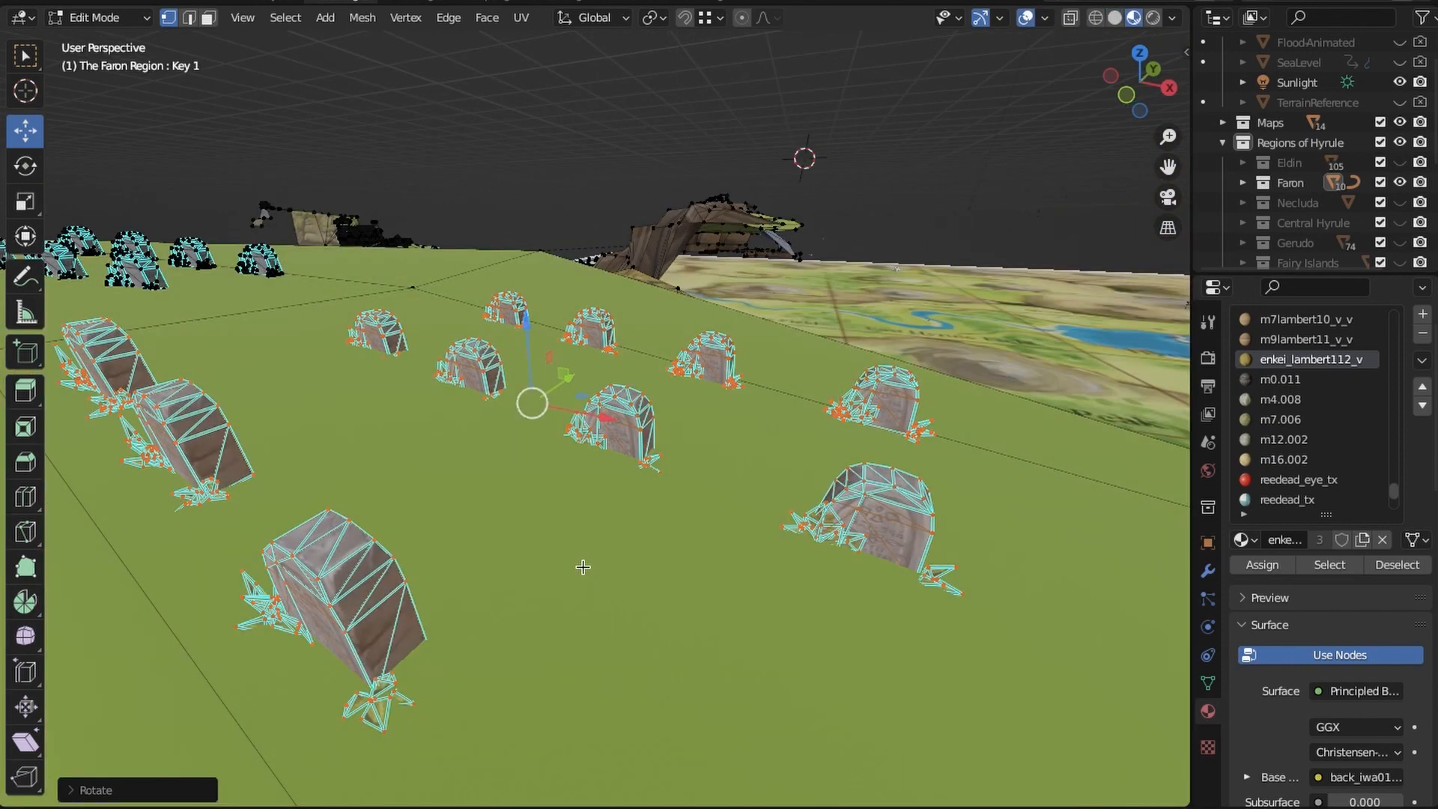
middle_drag(717, 589, 635, 550)
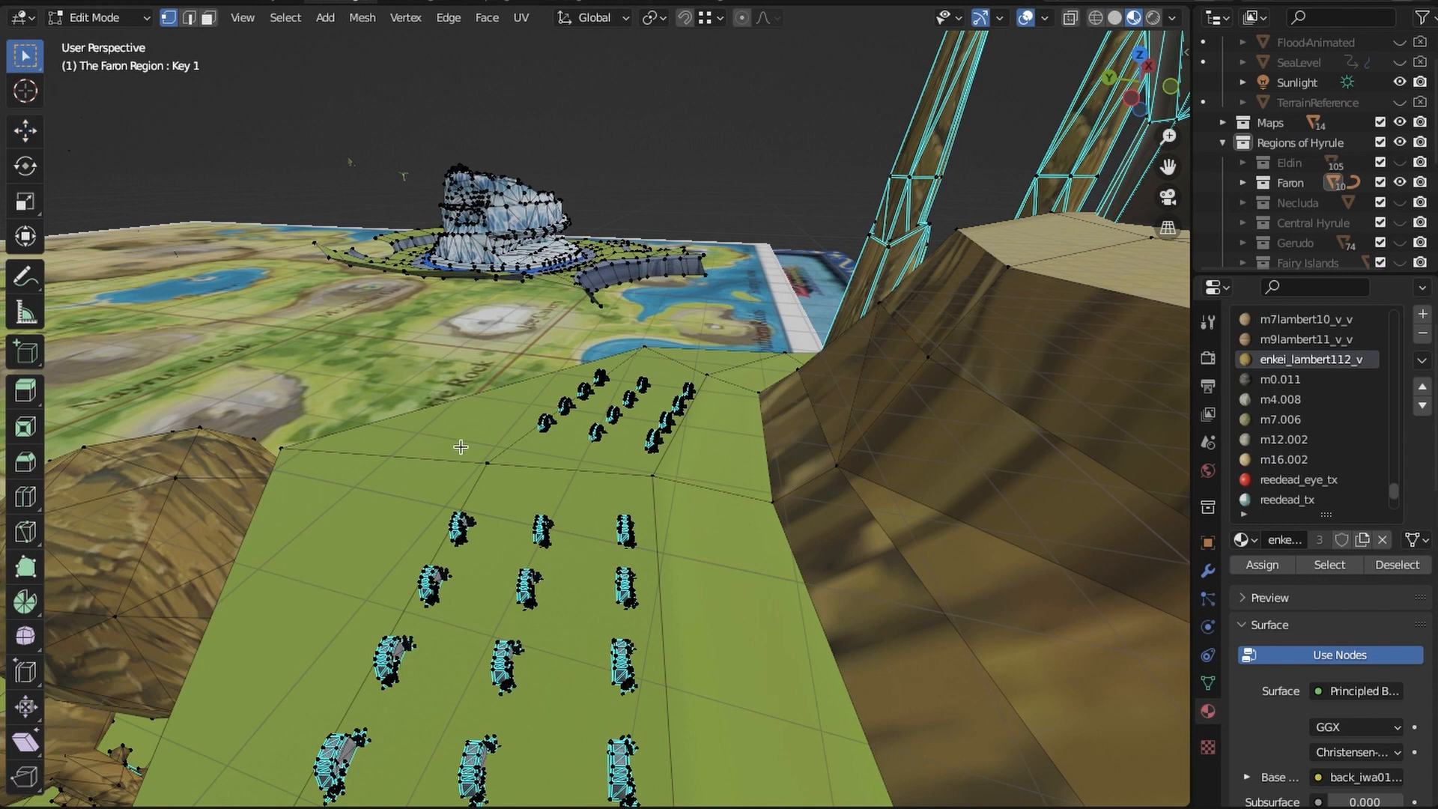
Examine both gravestone groups from around the forest island, toggling the viewport overlays
middle_drag(460, 447, 655, 417)
scroll(655, 417, up, 2)
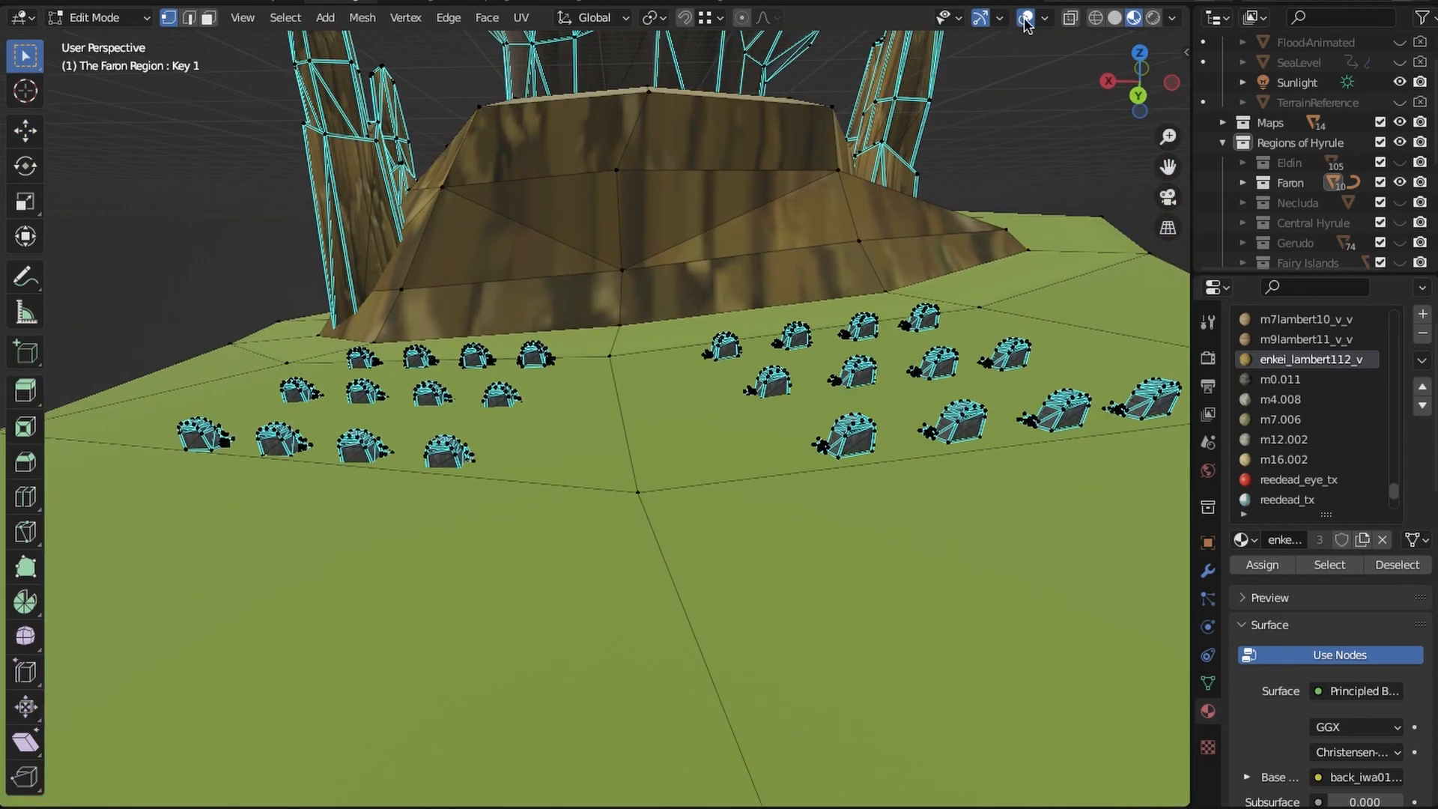
scroll(857, 427, down, 6)
middle_drag(844, 447, 658, 405)
scroll(686, 446, down, 3)
scroll(713, 465, up, 4)
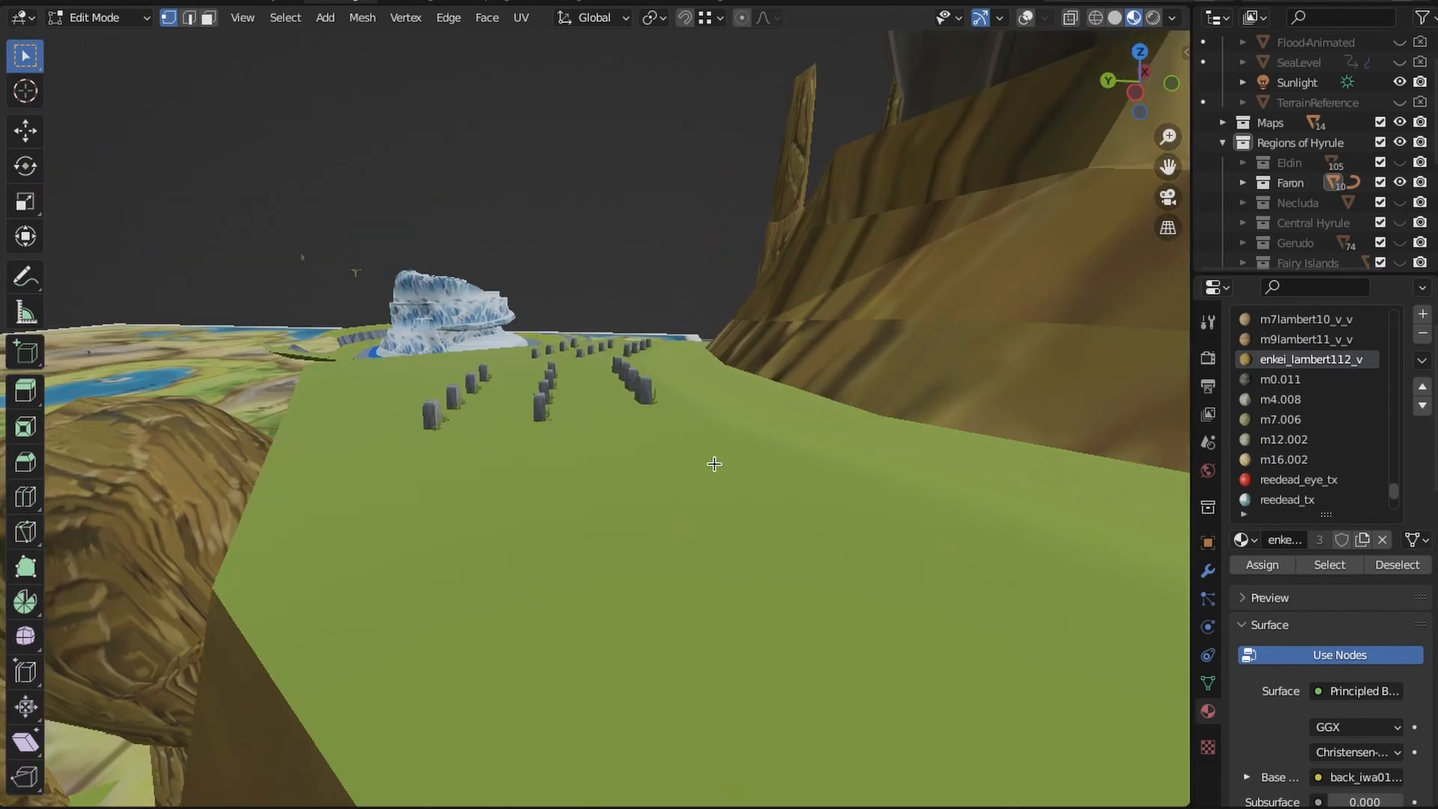
middle_drag(713, 465, 653, 364)
scroll(680, 413, up, 3)
key(shift+alt+z)
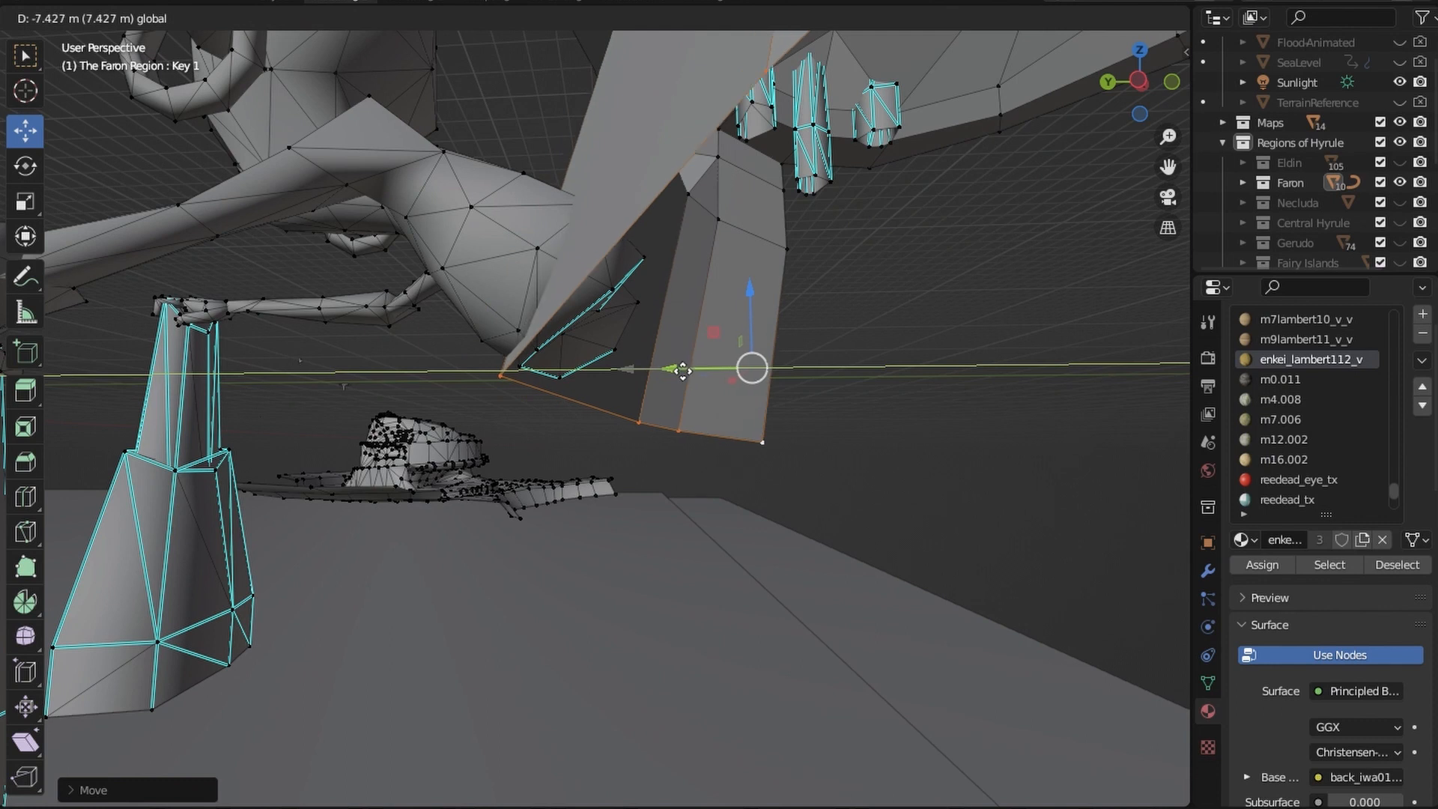
Reshape the rock cliff's lower edge beneath the island, project its UVs from view and check the texture with overlays hidden
middle_drag(526, 421, 671, 434)
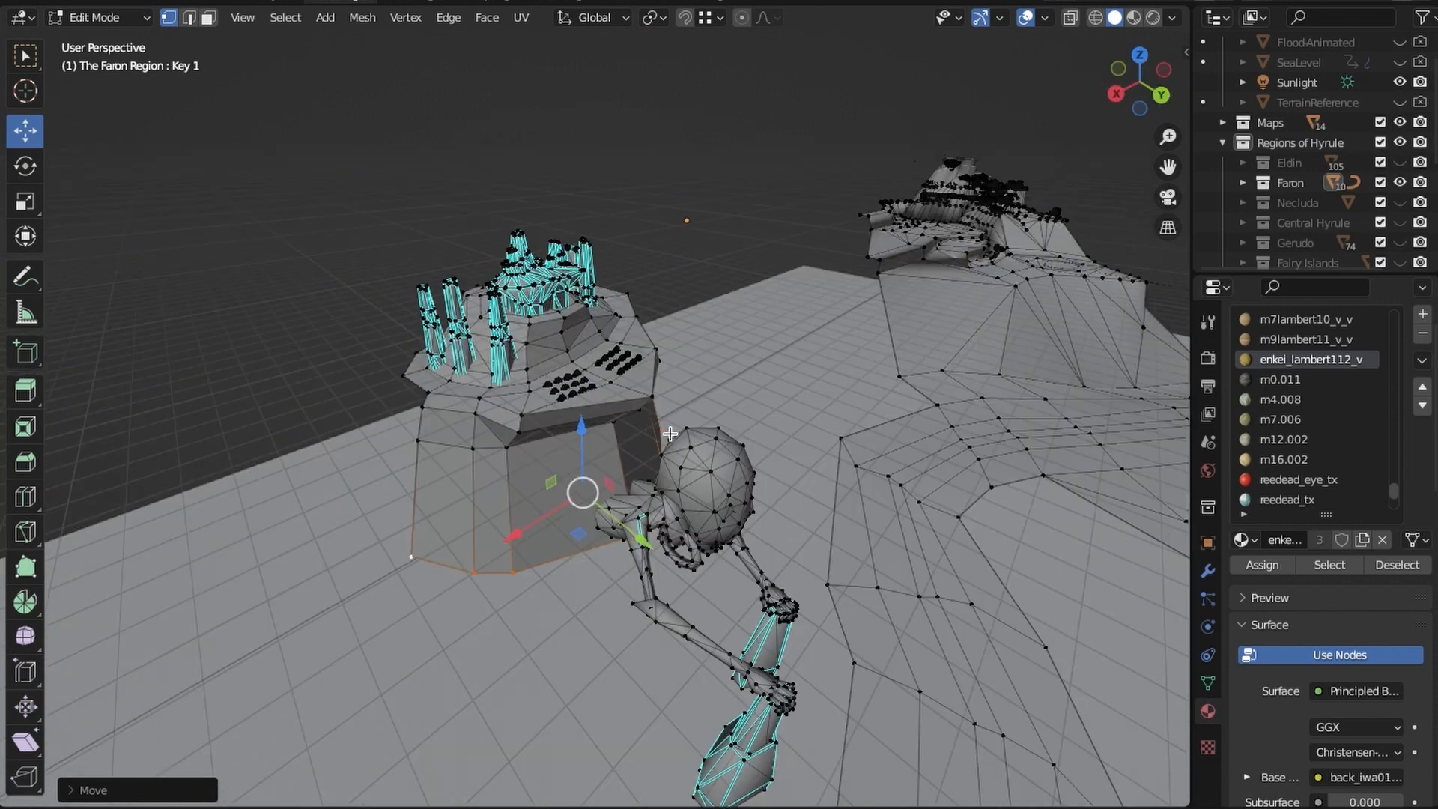
mouse_move(424, 406)
middle_down()
mouse_move(524, 498)
mouse_move(558, 490)
mouse_move(822, 617)
mouse_move(735, 585)
mouse_move(851, 577)
mouse_move(966, 603)
mouse_move(842, 571)
mouse_move(435, 552)
middle_up()
scroll(735, 584, up, 4)
key(z)
click(666, 571)
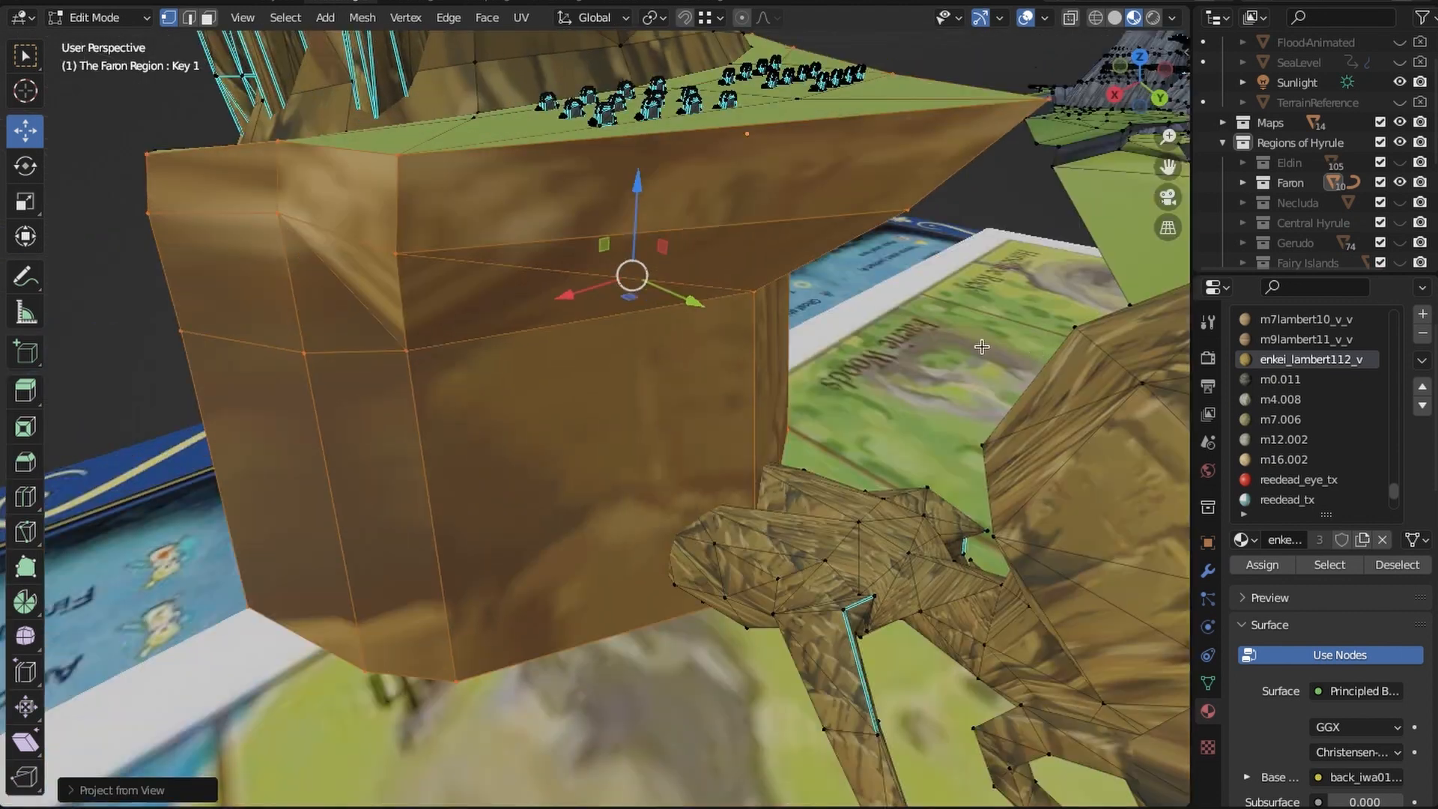
middle_drag(899, 264, 870, 300)
scroll(870, 300, down, 4)
click(1026, 18)
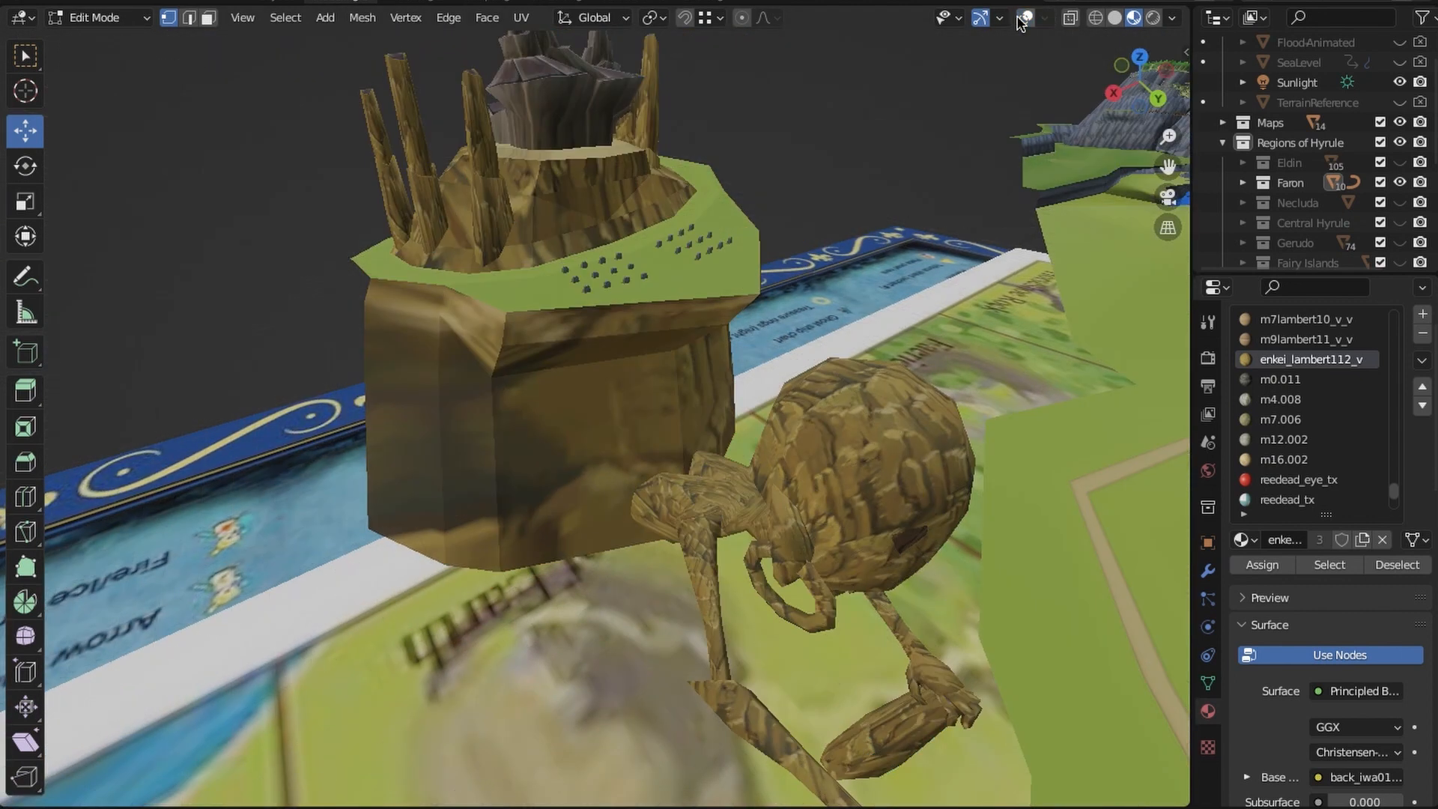
middle_drag(749, 315, 667, 422)
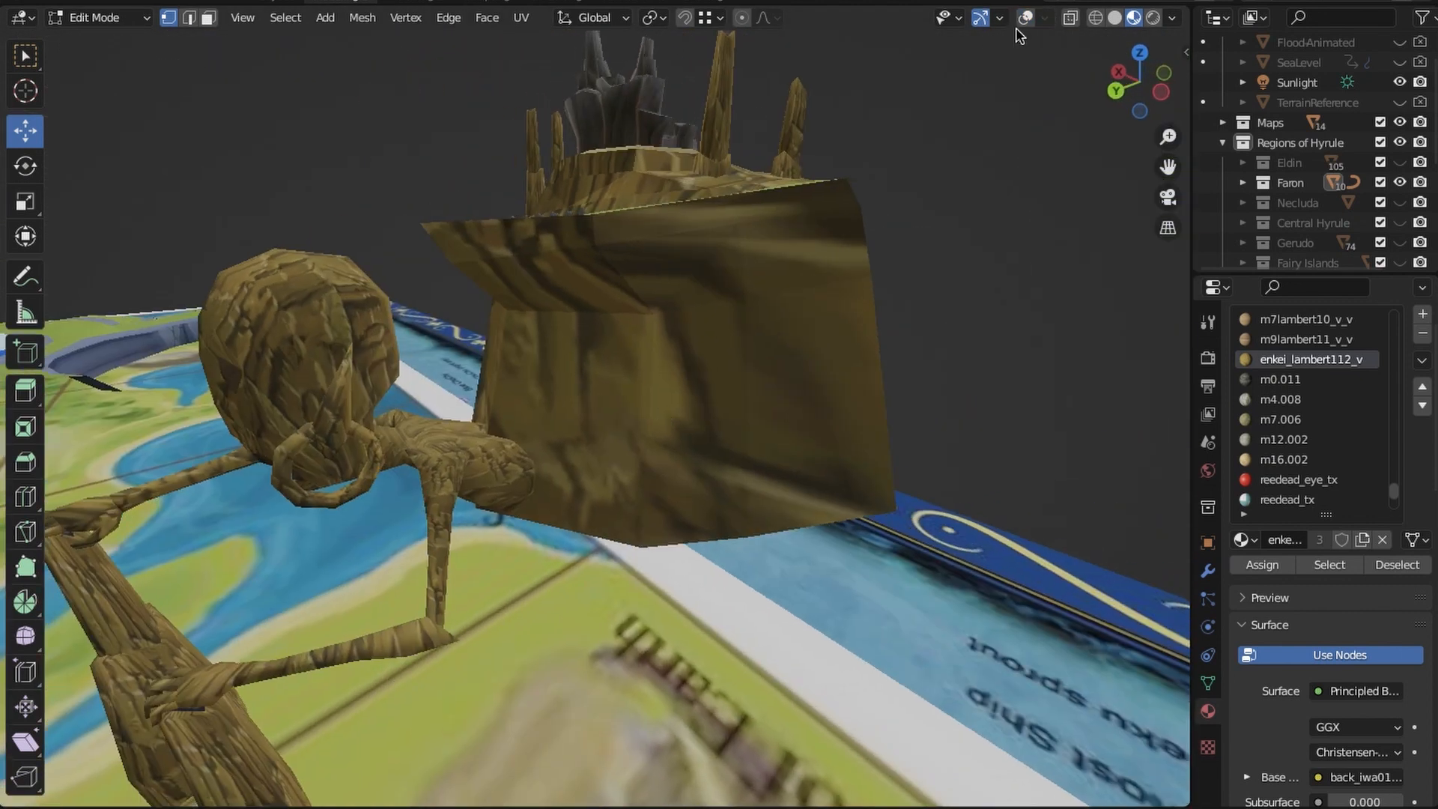
shift+middle_drag(903, 481, 839, 425)
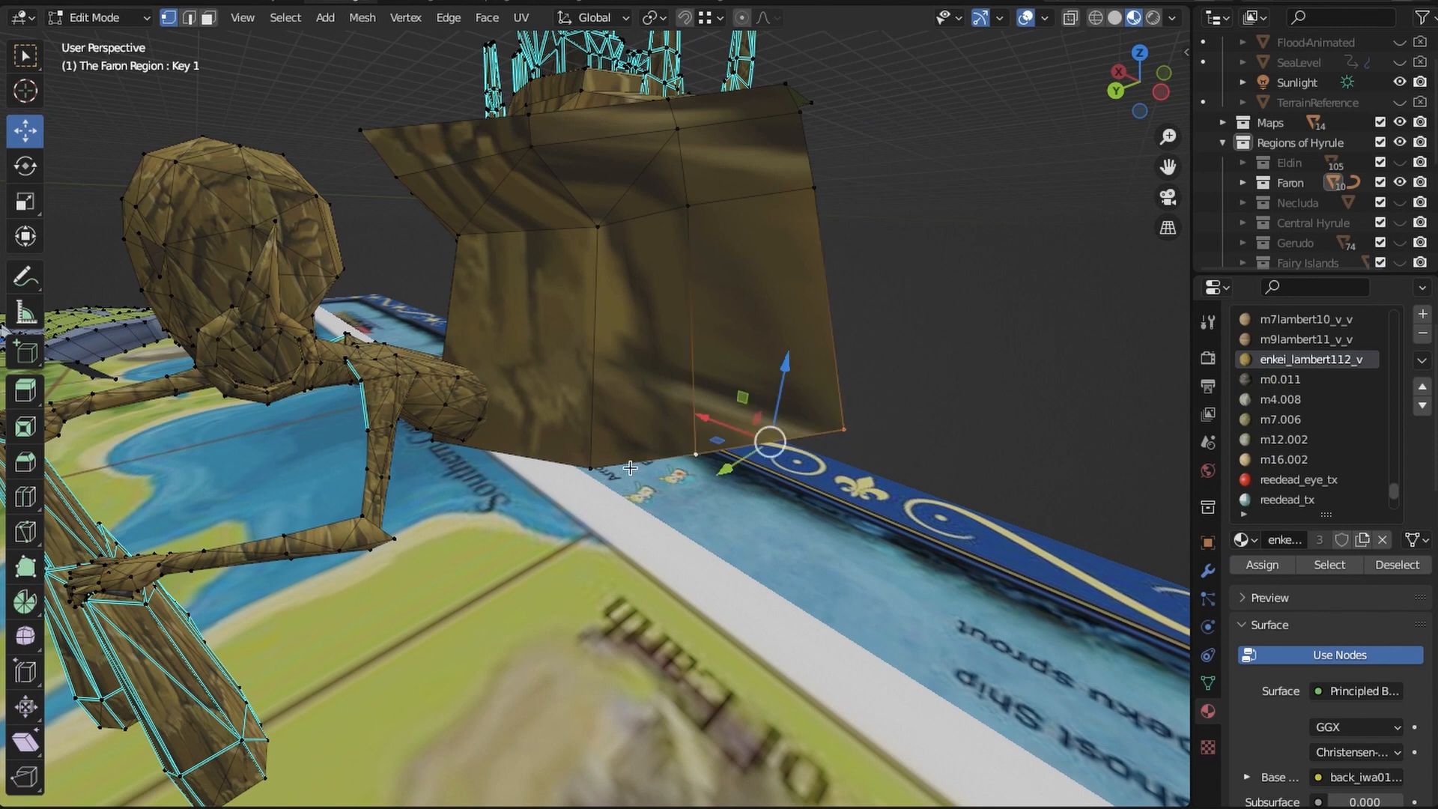
Extrude the cliff's bottom edge outwards as a skirt of ground with the m28test_lambert8_v grass material
middle_drag(588, 507, 639, 497)
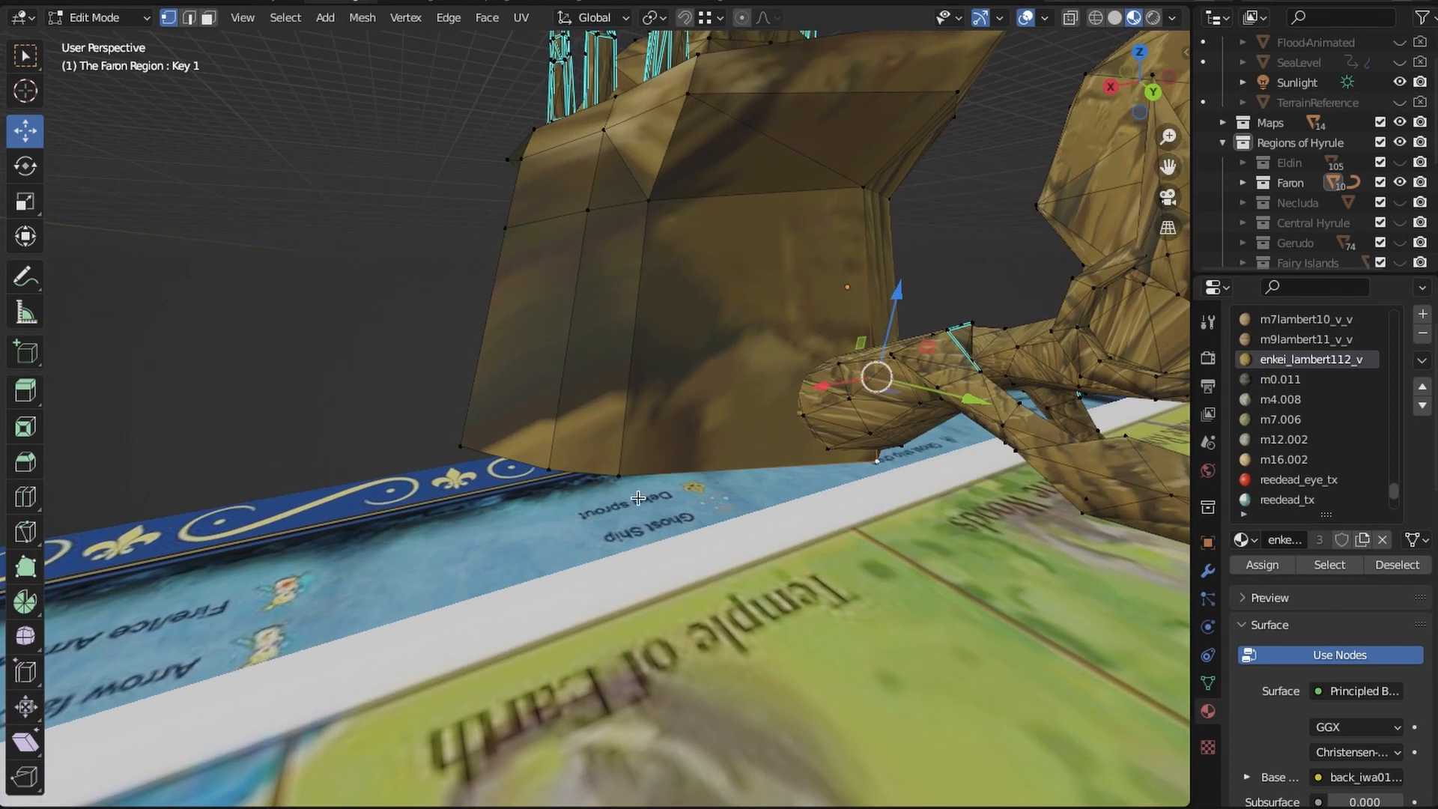
middle_drag(474, 447, 968, 294)
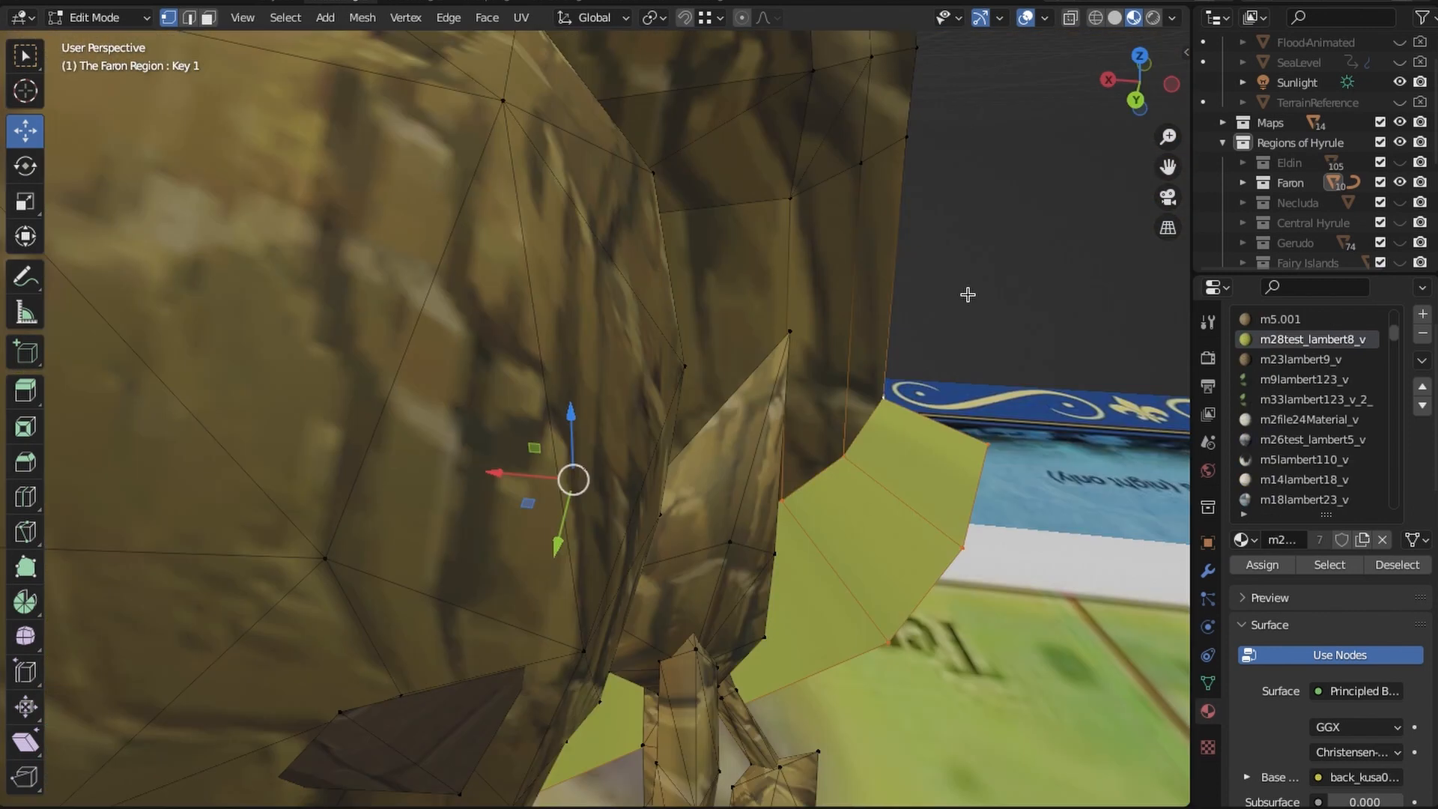
scroll(967, 294, down, 5)
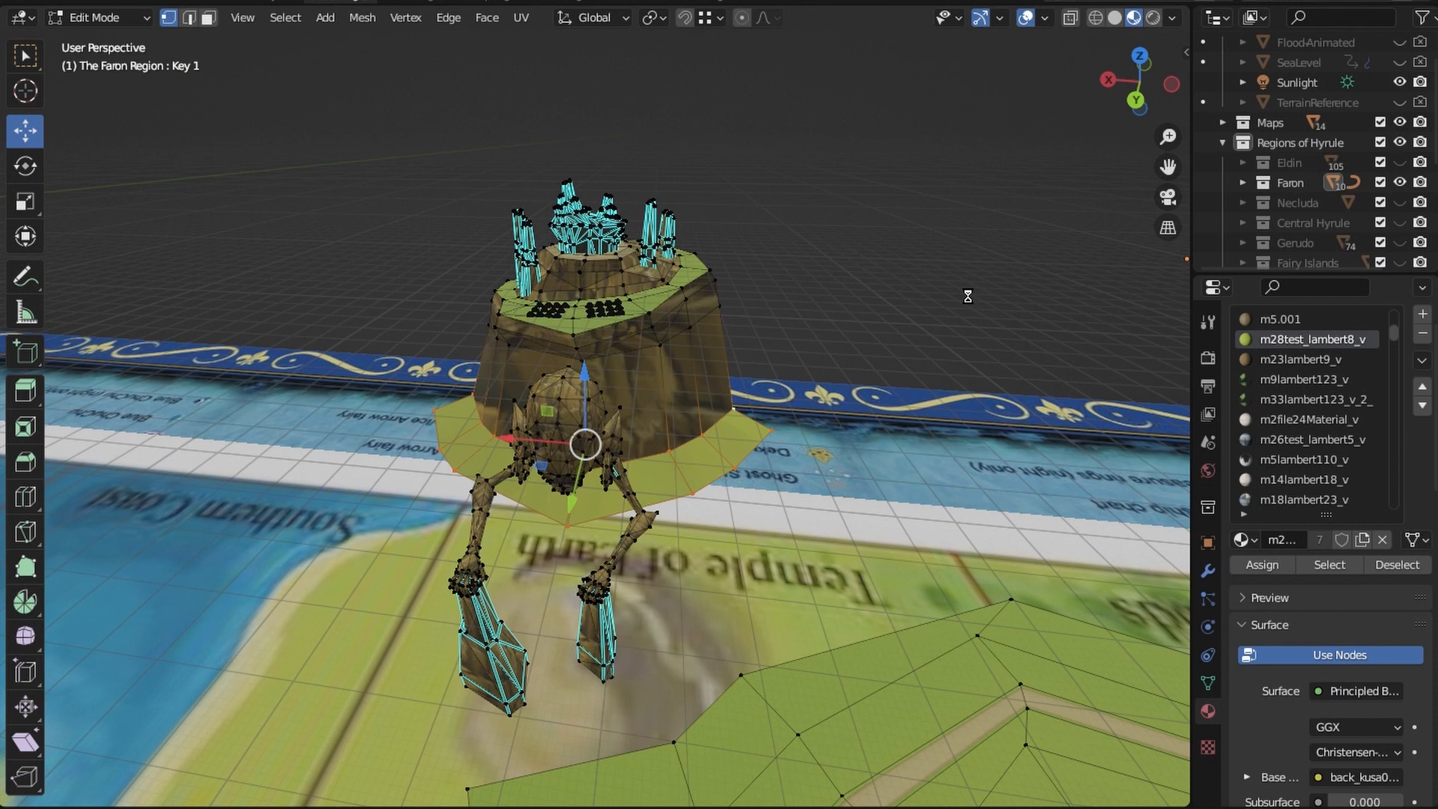
key(z)
key(6)
scroll(968, 298, down, 2)
middle_drag(877, 333, 802, 317)
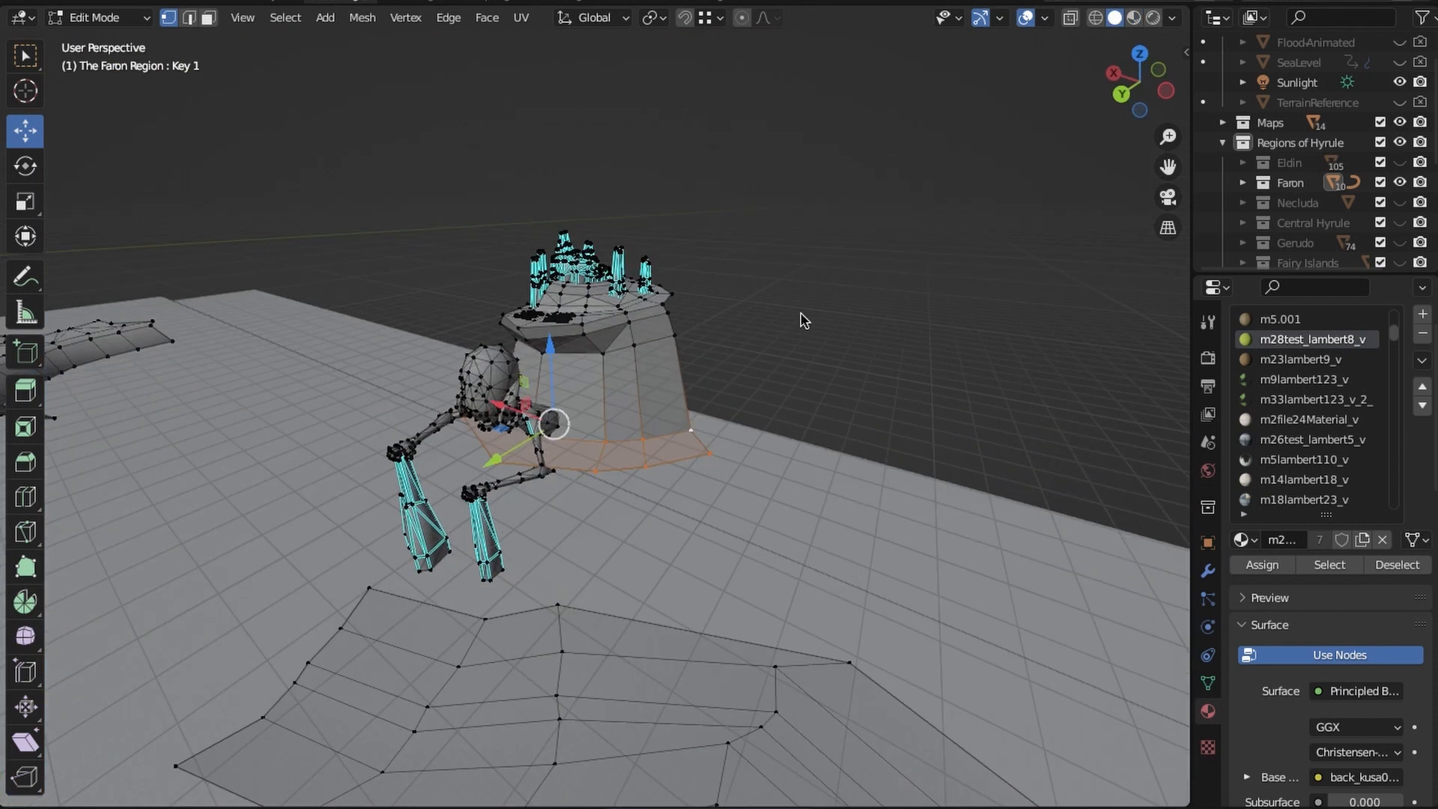
key(z)
click(806, 429)
middle_drag(872, 532, 828, 541)
scroll(829, 542, up, 3)
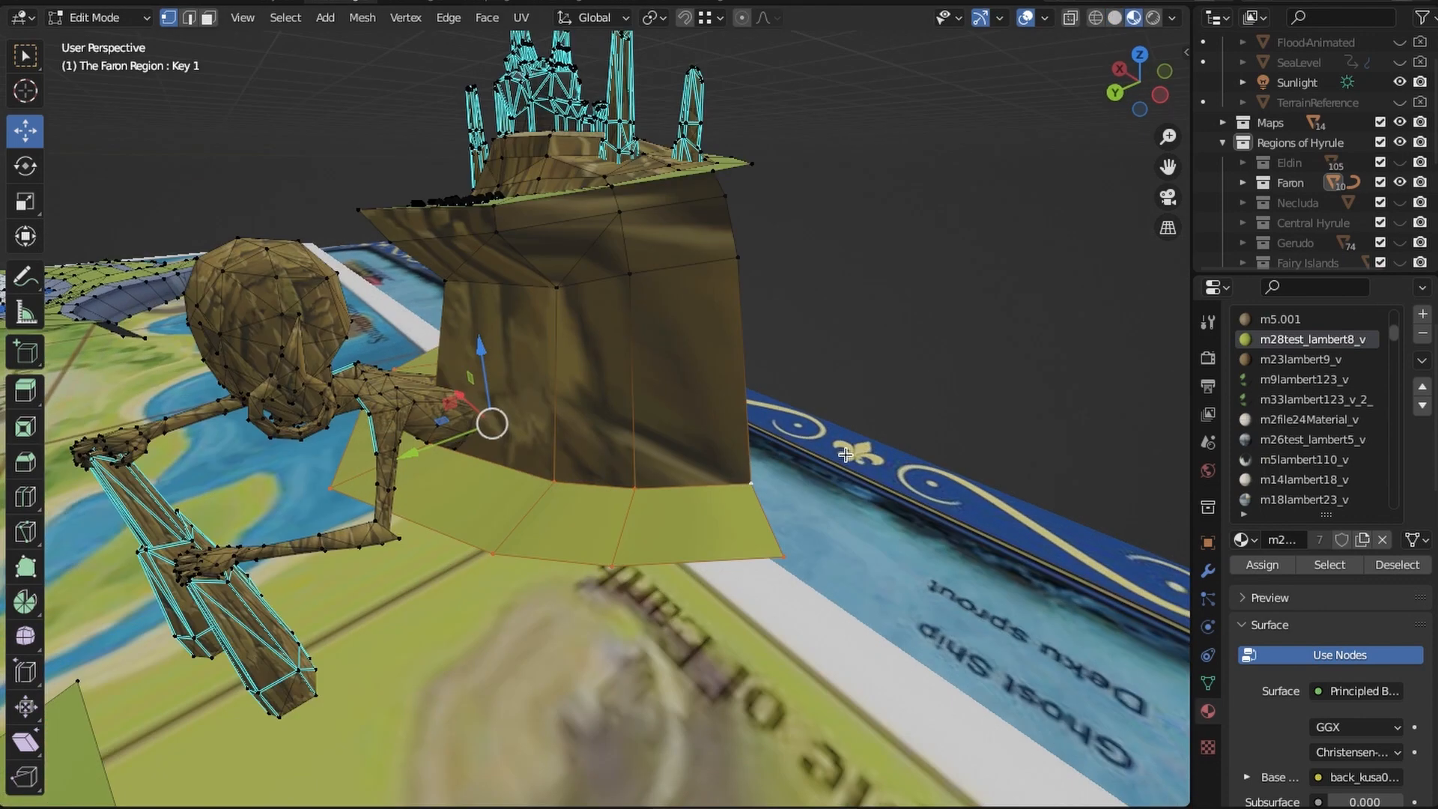
Start a grass path from the island's rim along the cliff, sloping it by lowering its end edge
key(alt+a)
middle_drag(795, 459, 816, 500)
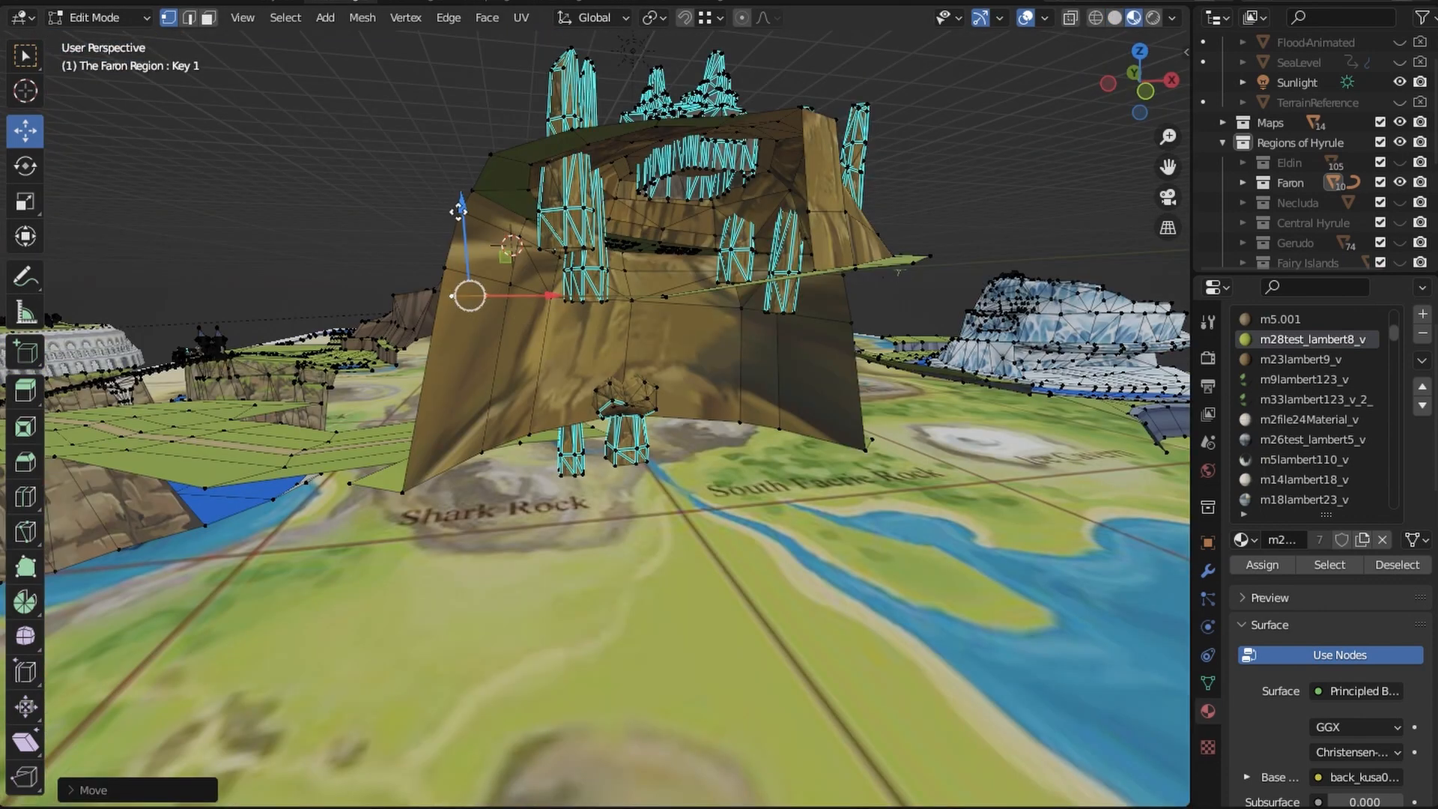
drag(459, 212, 462, 231)
middle_drag(1031, 31, 1048, 48)
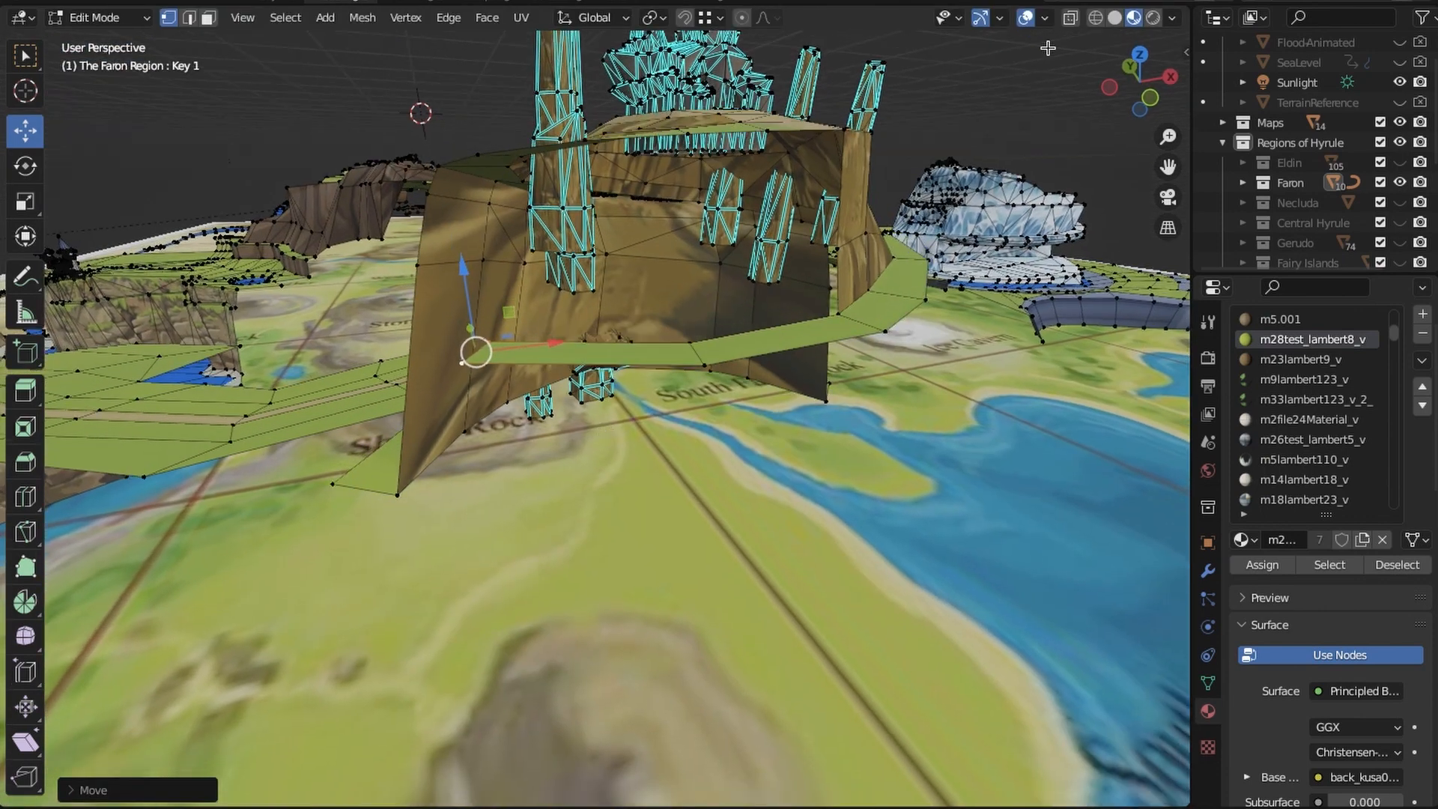
Extend the grass path through a hairpin turn in top view, moving, rotating and scaling its end edge
click(1143, 57)
scroll(772, 540, up, 2)
key(g)
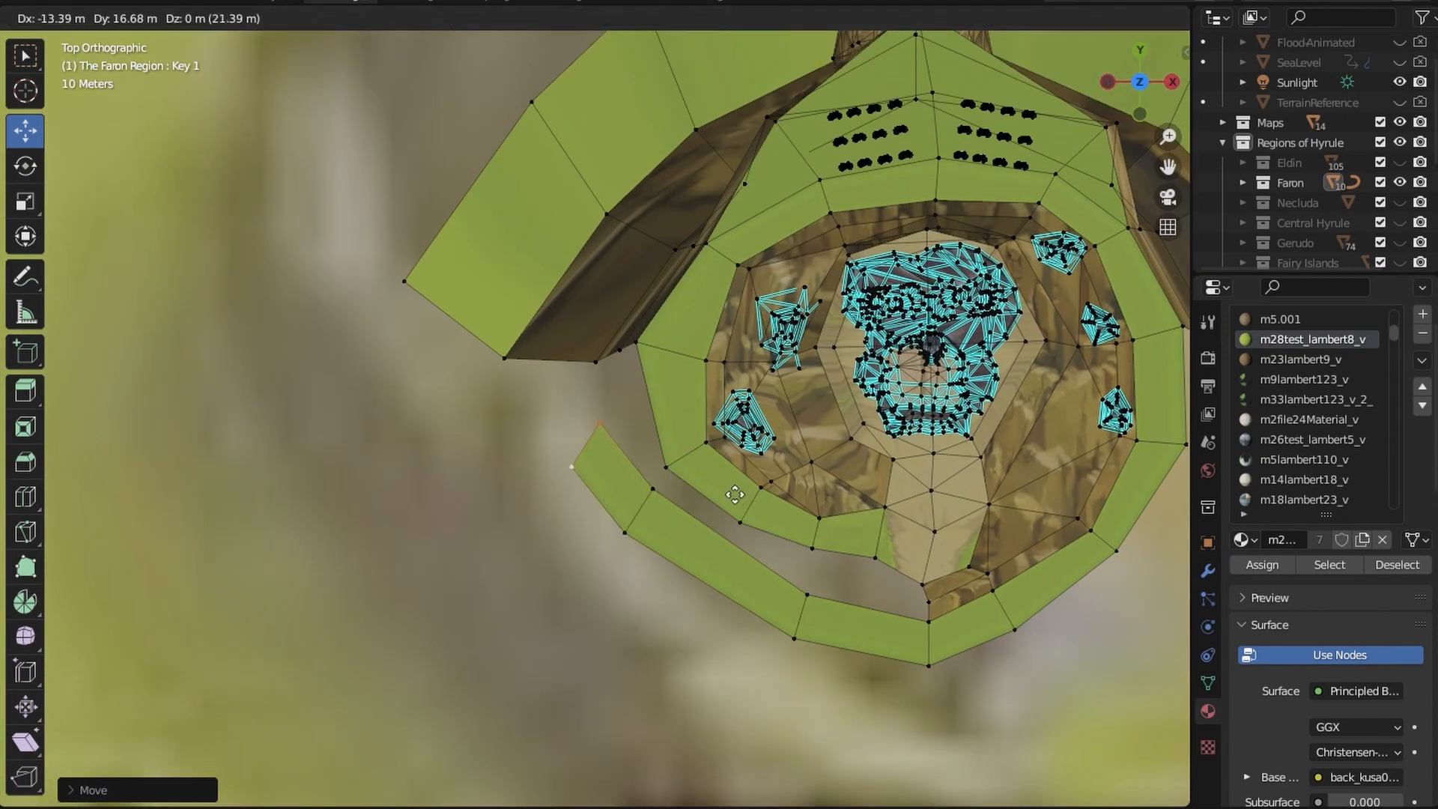
click(735, 494)
key(r)
click(584, 443)
key(s)
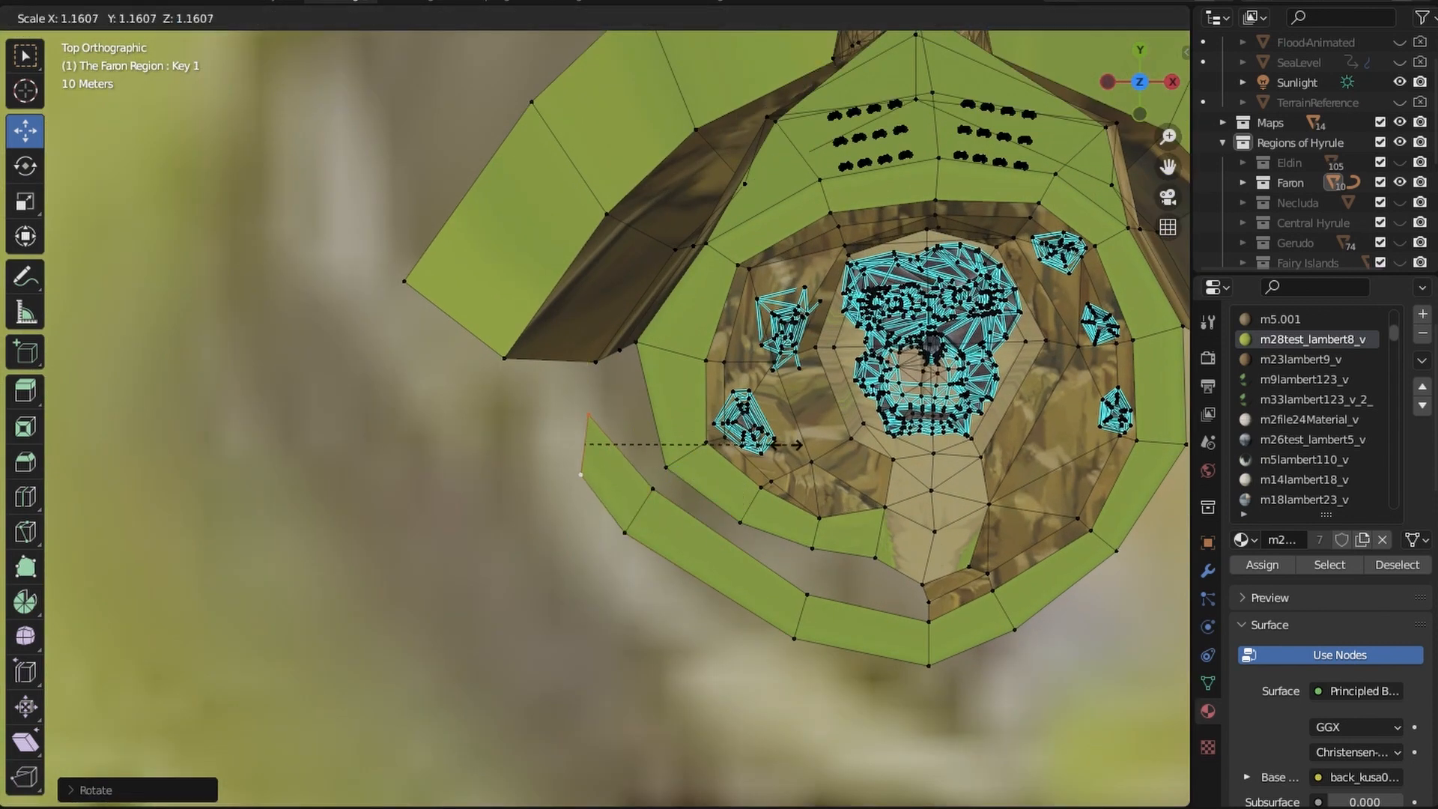
click(779, 483)
key(g)
click(765, 474)
middle_drag(659, 540, 703, 427)
key(KP_7)
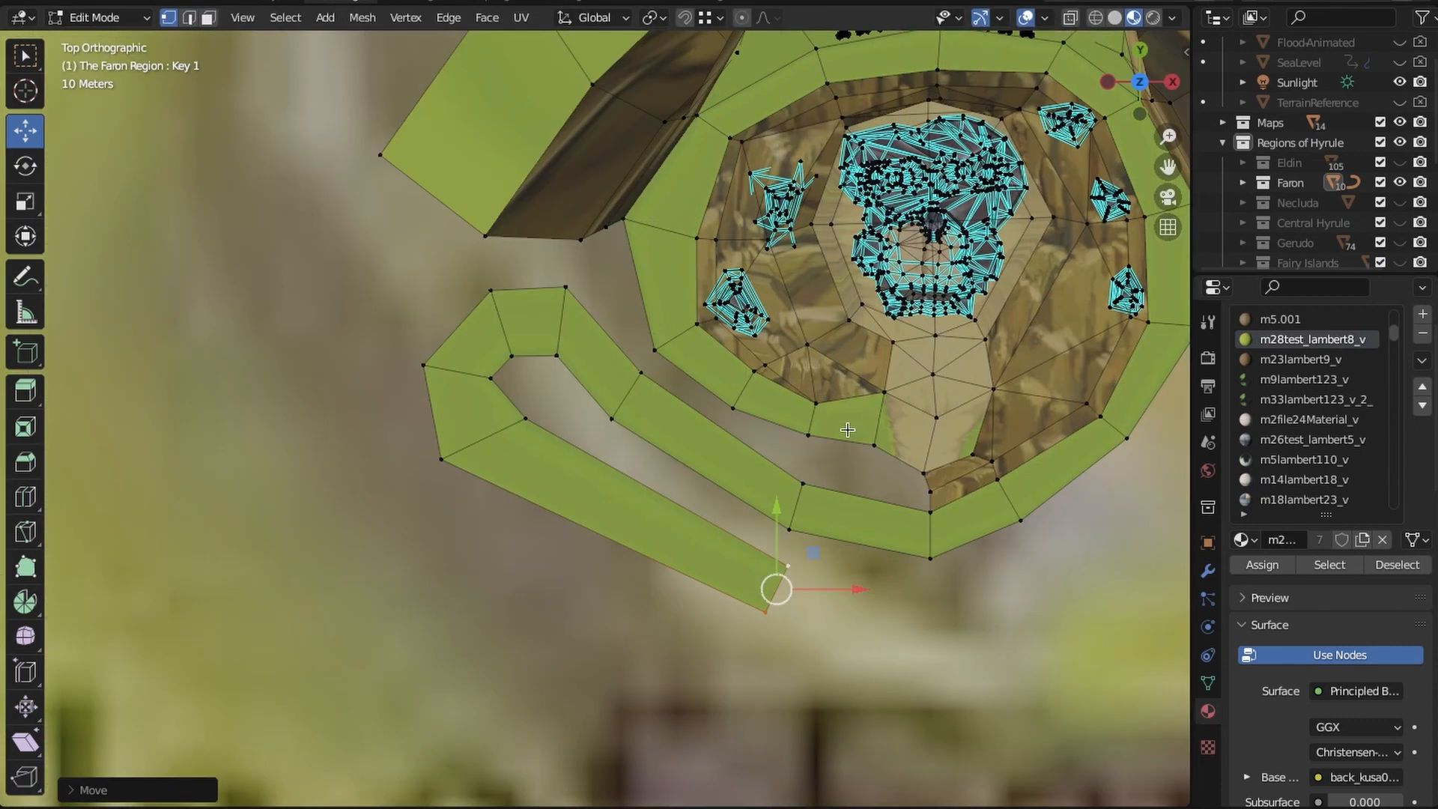
Examine the path's layout against the island and the Temple of Earth area of the map from above and in perspective
scroll(695, 352, down, 1)
shift+middle_drag(695, 352, 520, 258)
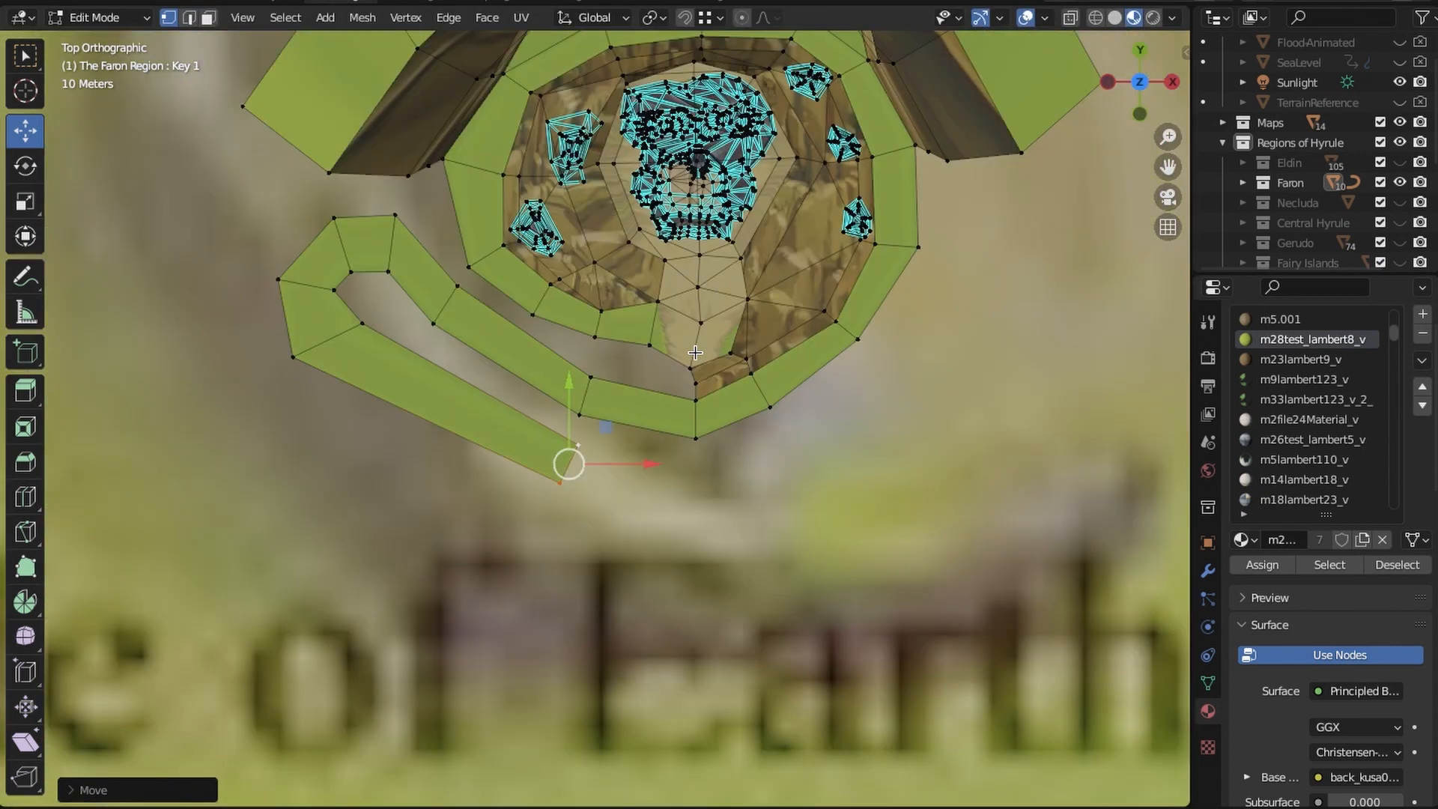
ctrl+middle_drag(911, 442, 869, 249)
shift+middle_drag(869, 249, 866, 453)
mouse_move(866, 453)
ctrl+middle_down()
mouse_move(854, 469)
mouse_move(868, 441)
ctrl+middle_up()
shift+middle_drag(868, 441, 796, 465)
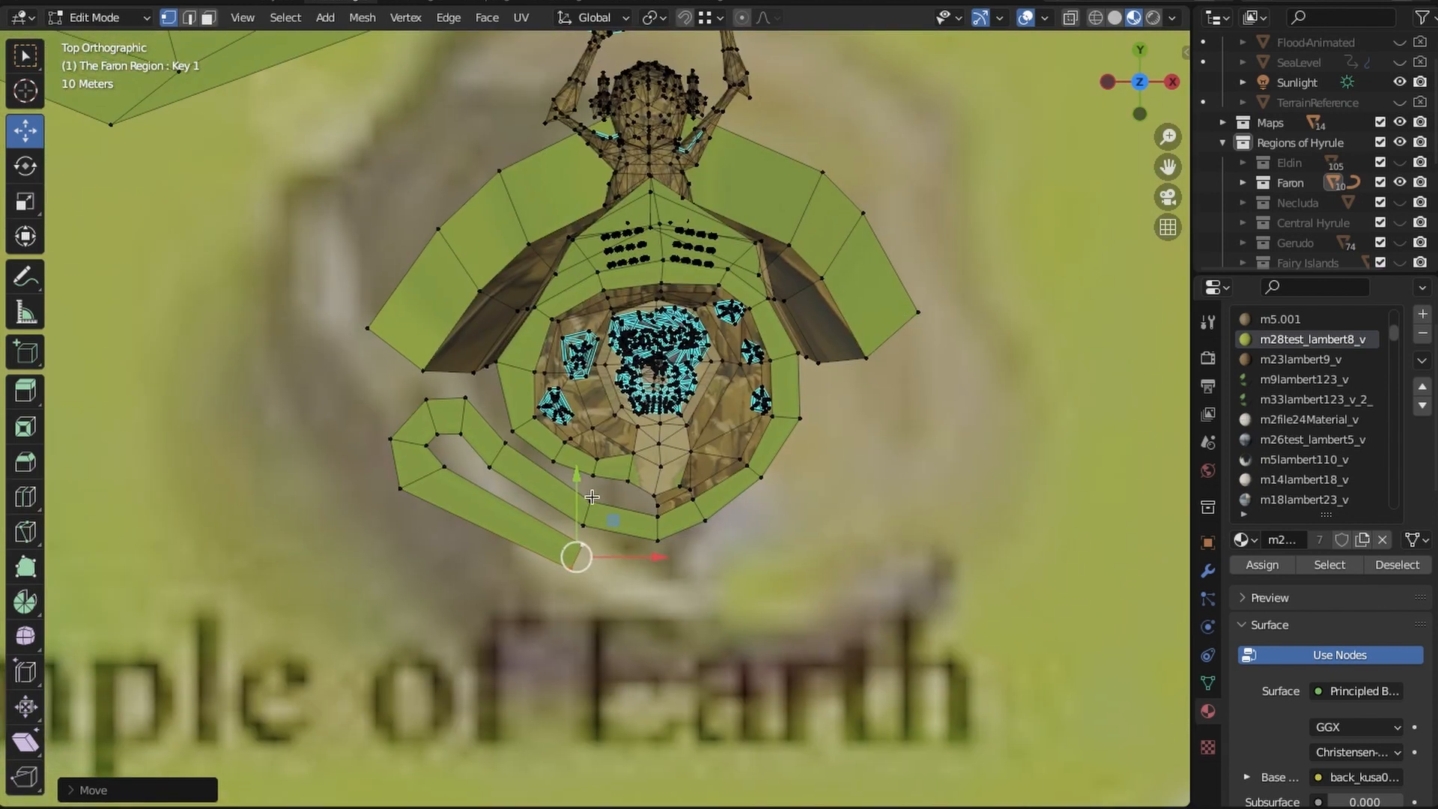
middle_drag(622, 496, 666, 505)
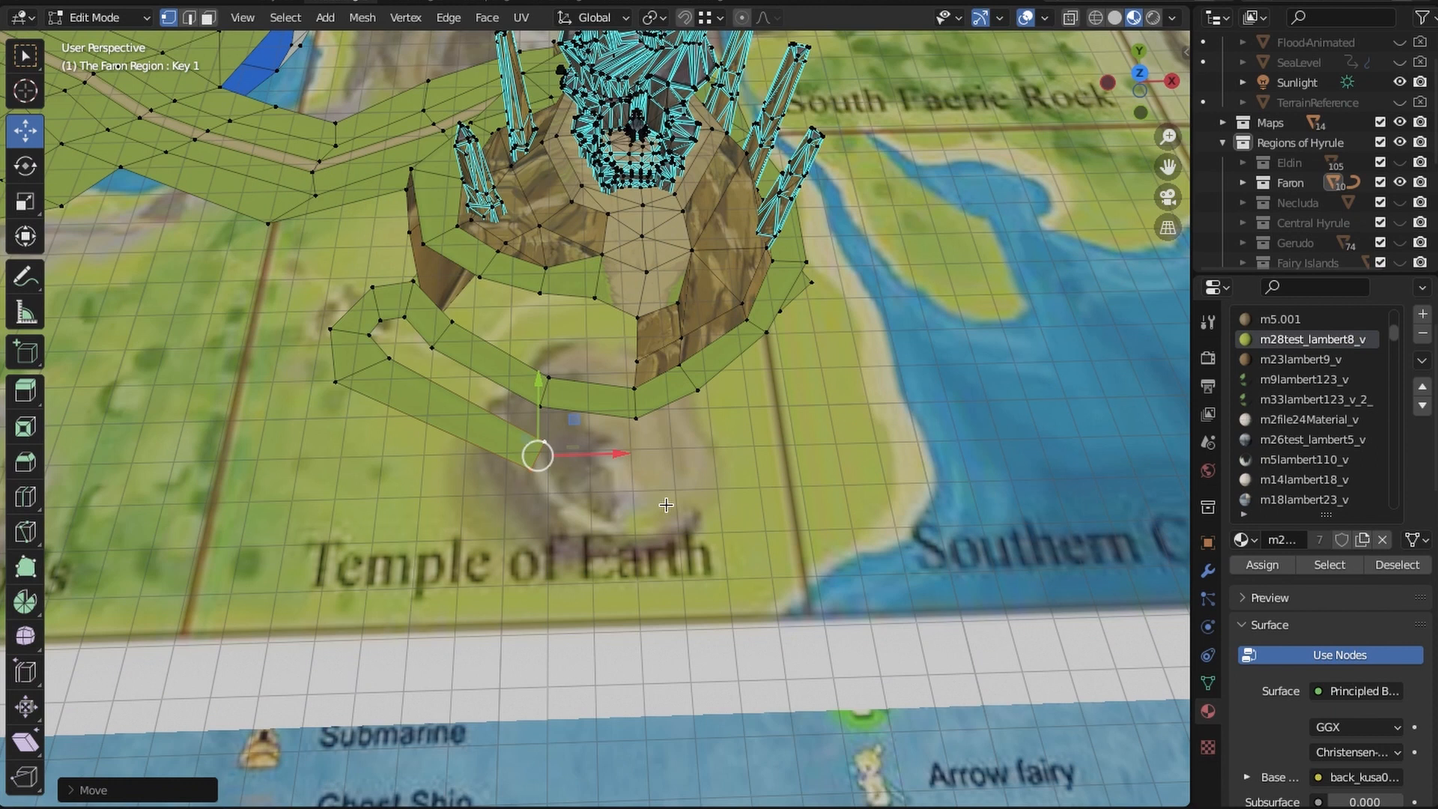
click(1150, 78)
scroll(647, 470, up, 3)
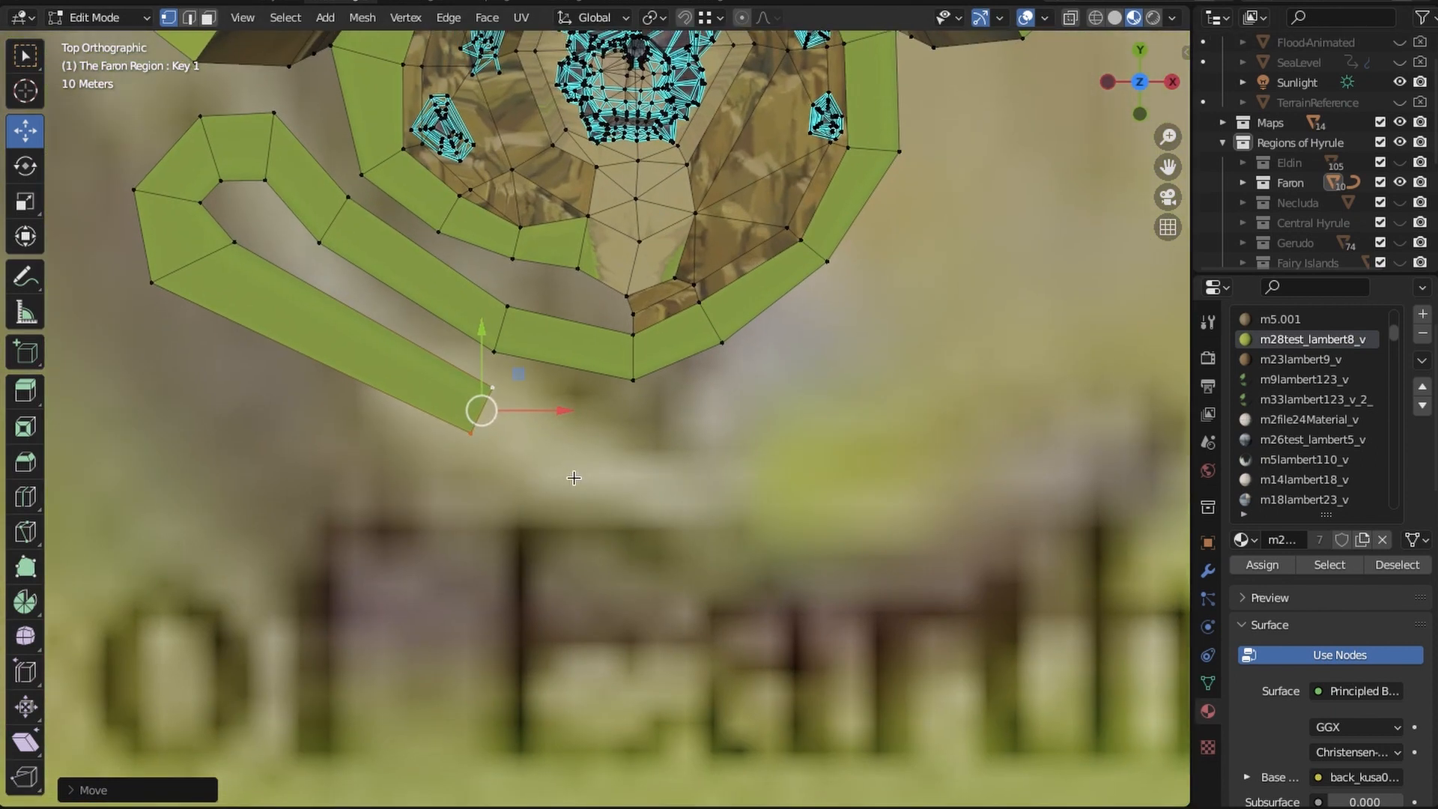
Extrude the lower path onwards past the island's stone ramp and lower its end edge
key(e)
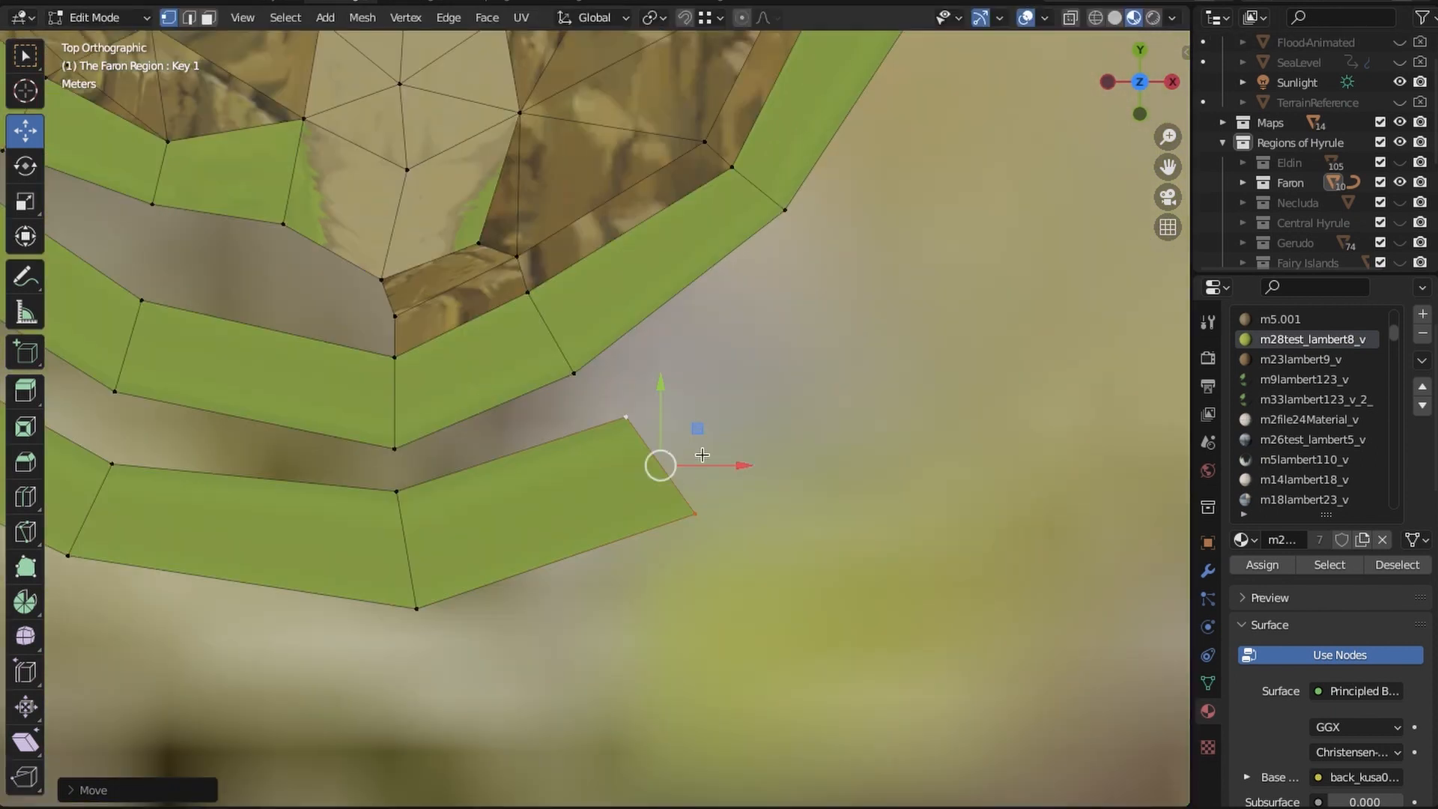
ctrl+middle_drag(703, 454, 719, 488)
scroll(719, 488, up, 1)
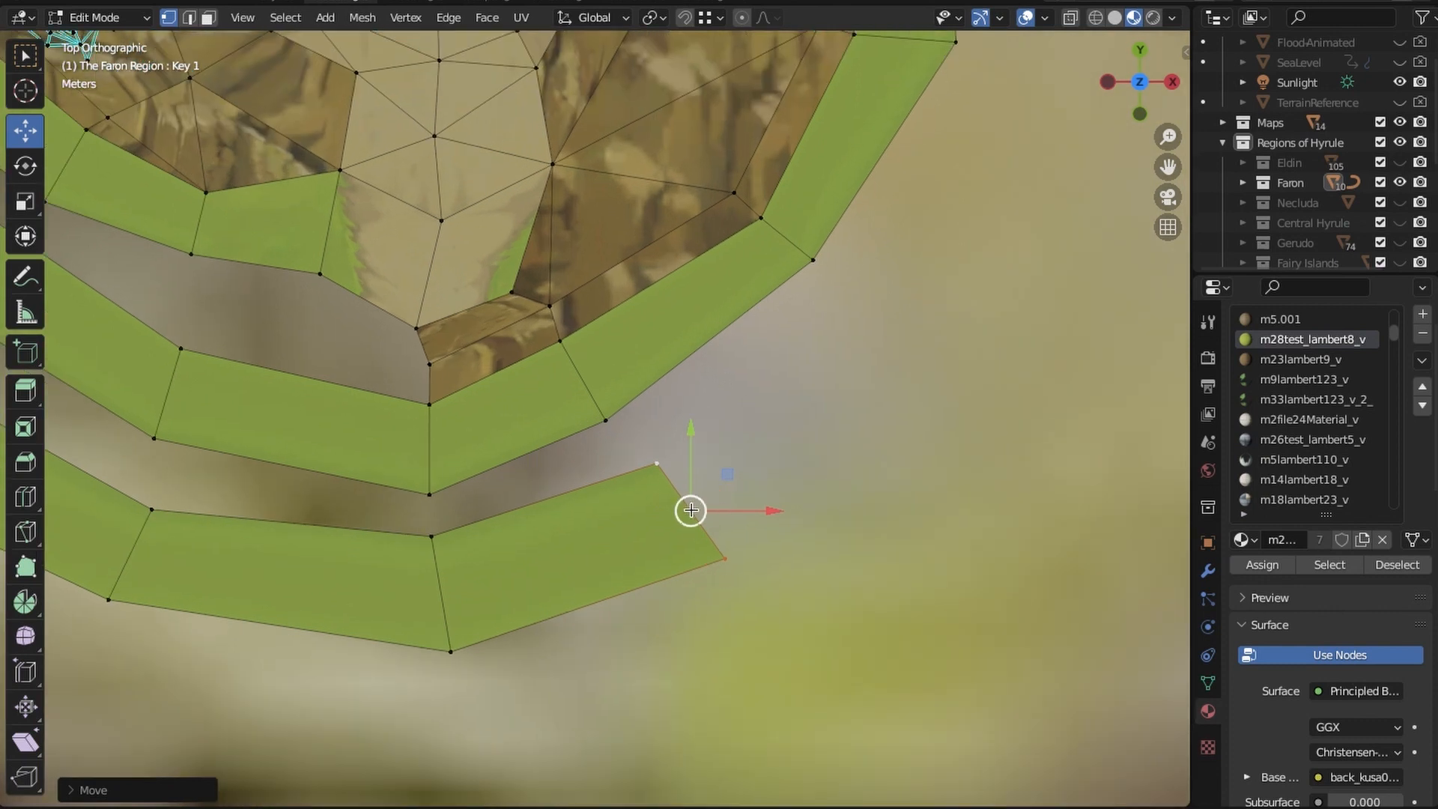
drag(690, 510, 677, 510)
middle_drag(578, 487, 654, 481)
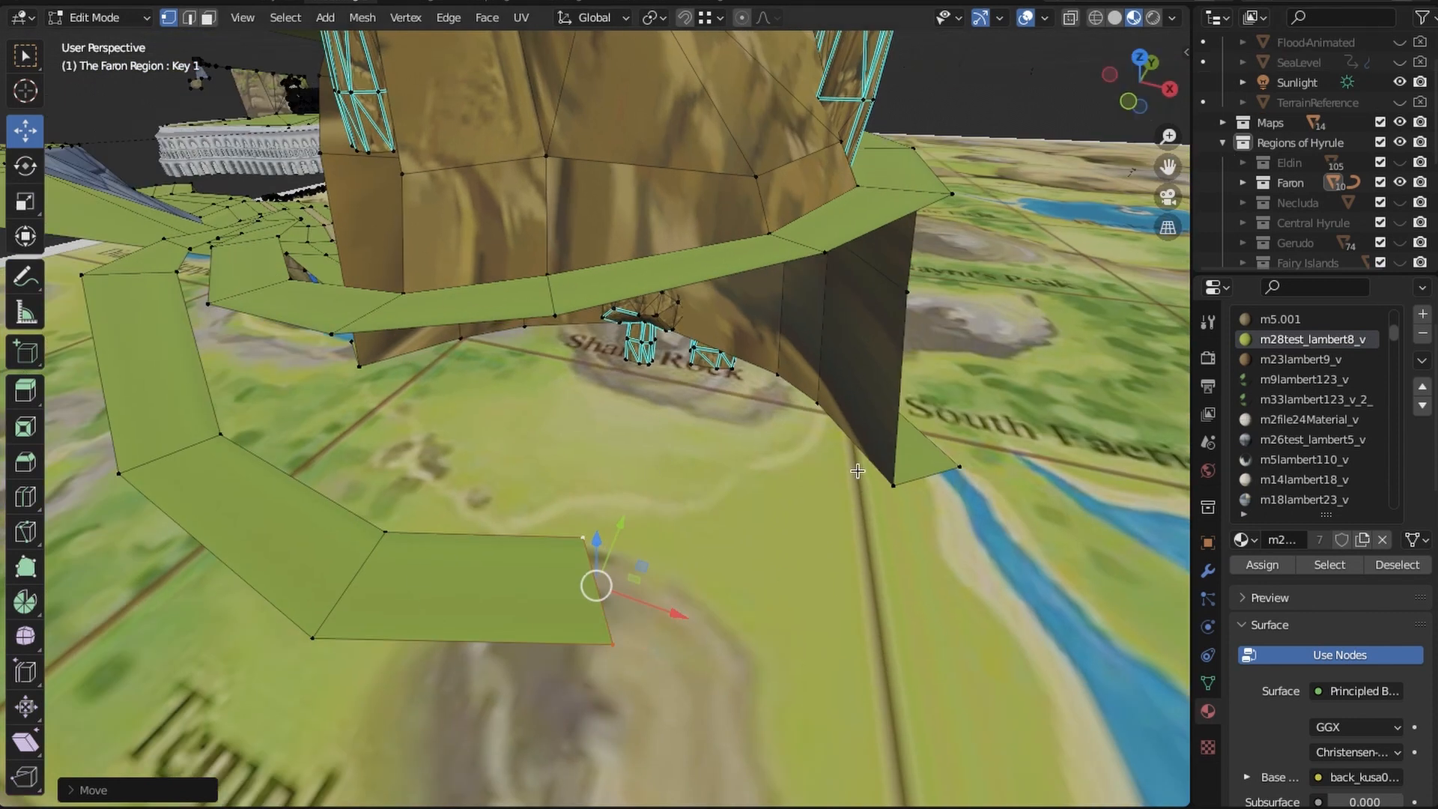
middle_drag(859, 471, 888, 378)
drag(646, 377, 644, 403)
click(1140, 50)
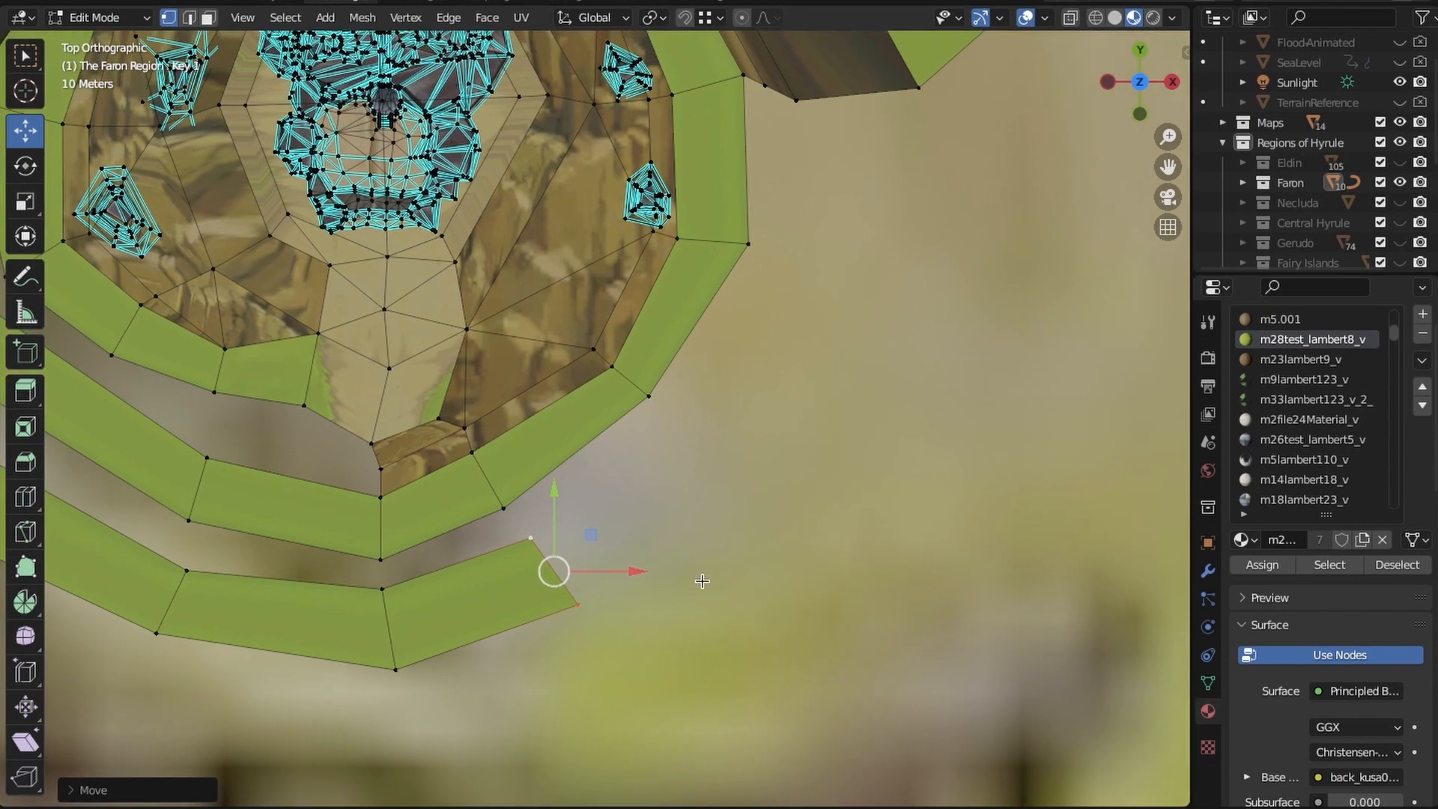
Extrude another path segment around the island in top view, then rotate, move and scale its end edge
key(e)
click(697, 459)
key(r)
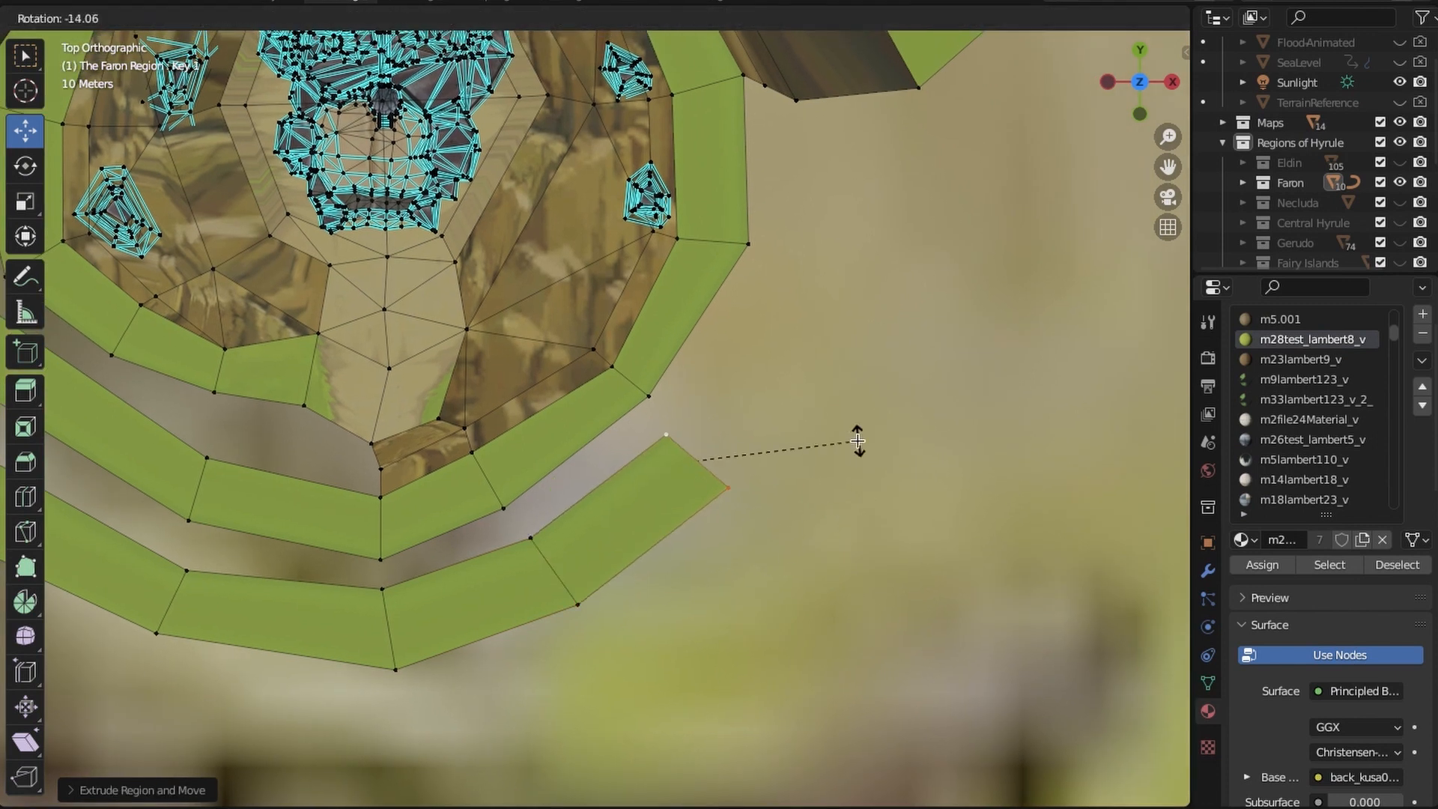
click(858, 441)
mouse_move(701, 454)
mouse_down()
mouse_move(712, 435)
mouse_move(706, 447)
mouse_up()
key(s)
click(883, 487)
Rotate the path's new end edge to follow the island's curve and lower it towards the map
middle_drag(706, 447, 733, 376)
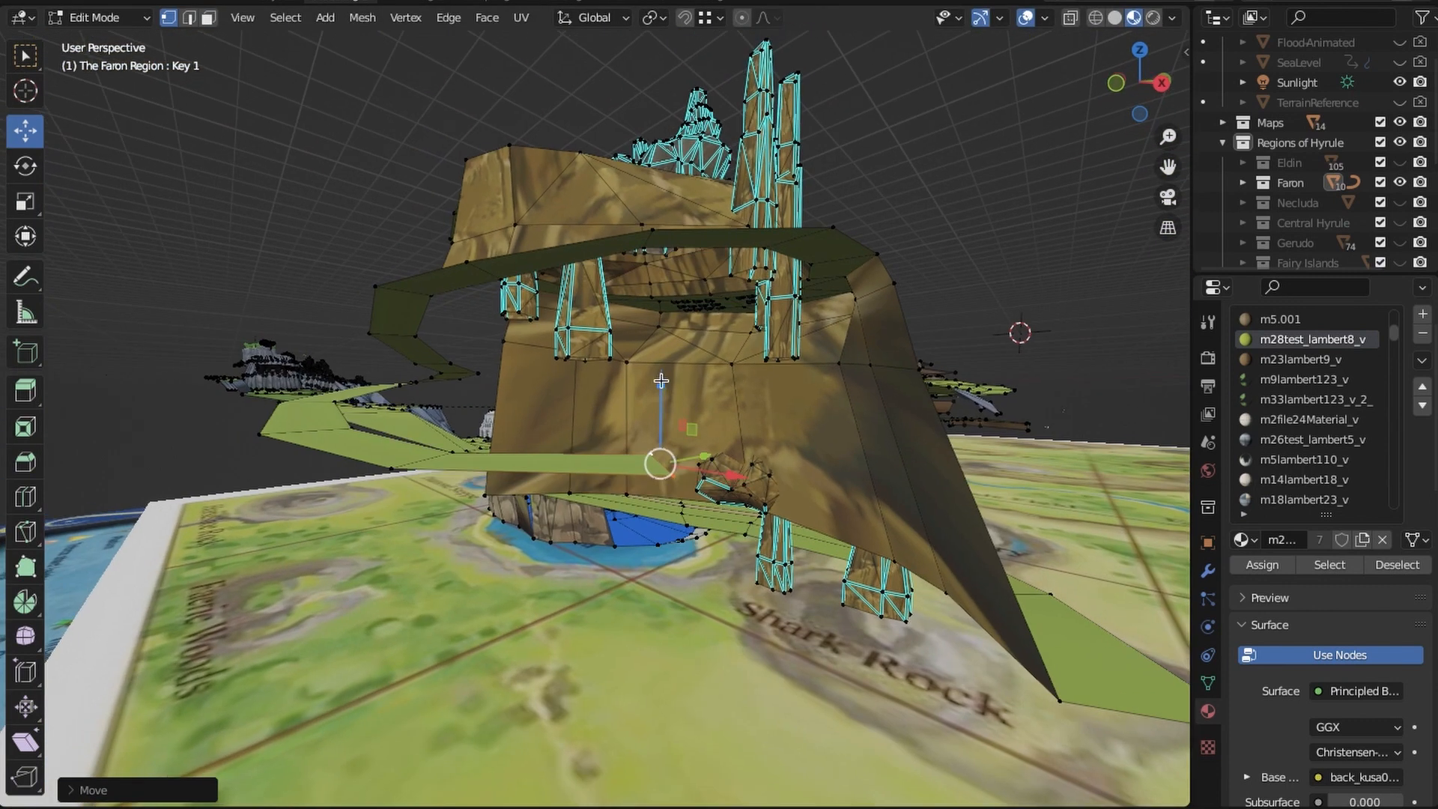
drag(661, 380, 666, 452)
middle_drag(666, 452, 793, 466)
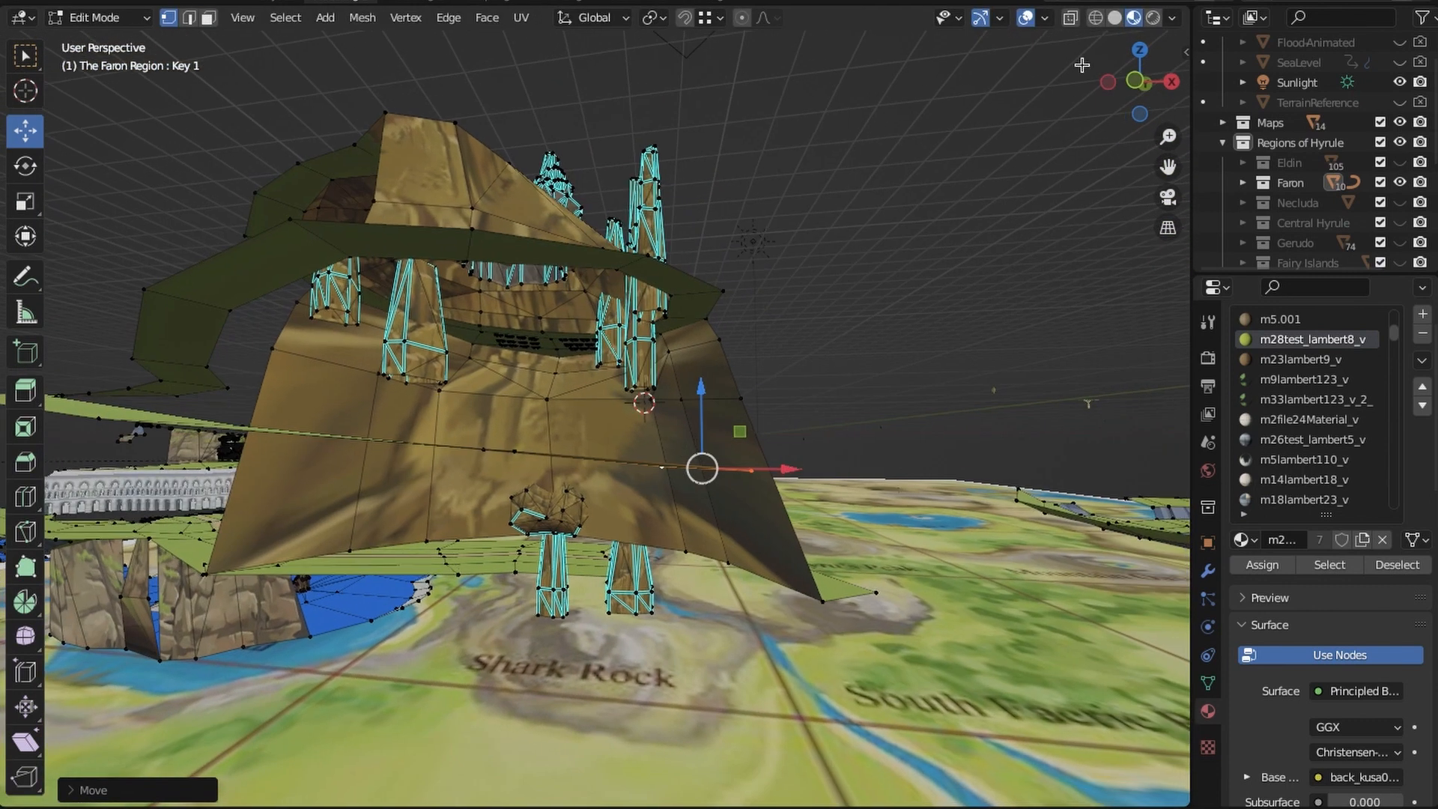
Select the outer path segments from the hairpin round the island in top view and lower them vertically
click(1142, 53)
shift+middle_drag(824, 577, 609, 741)
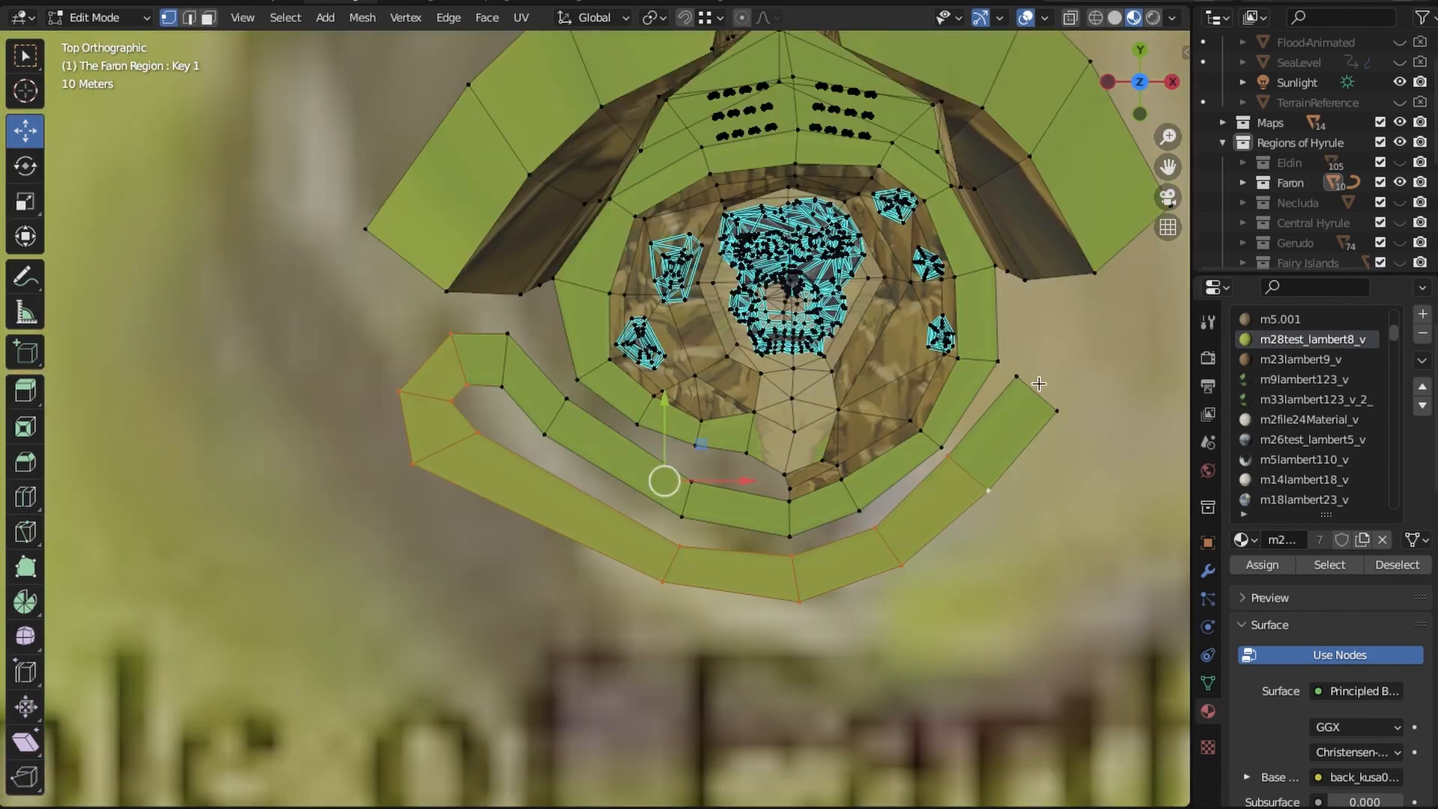
middle_drag(1060, 445, 784, 348)
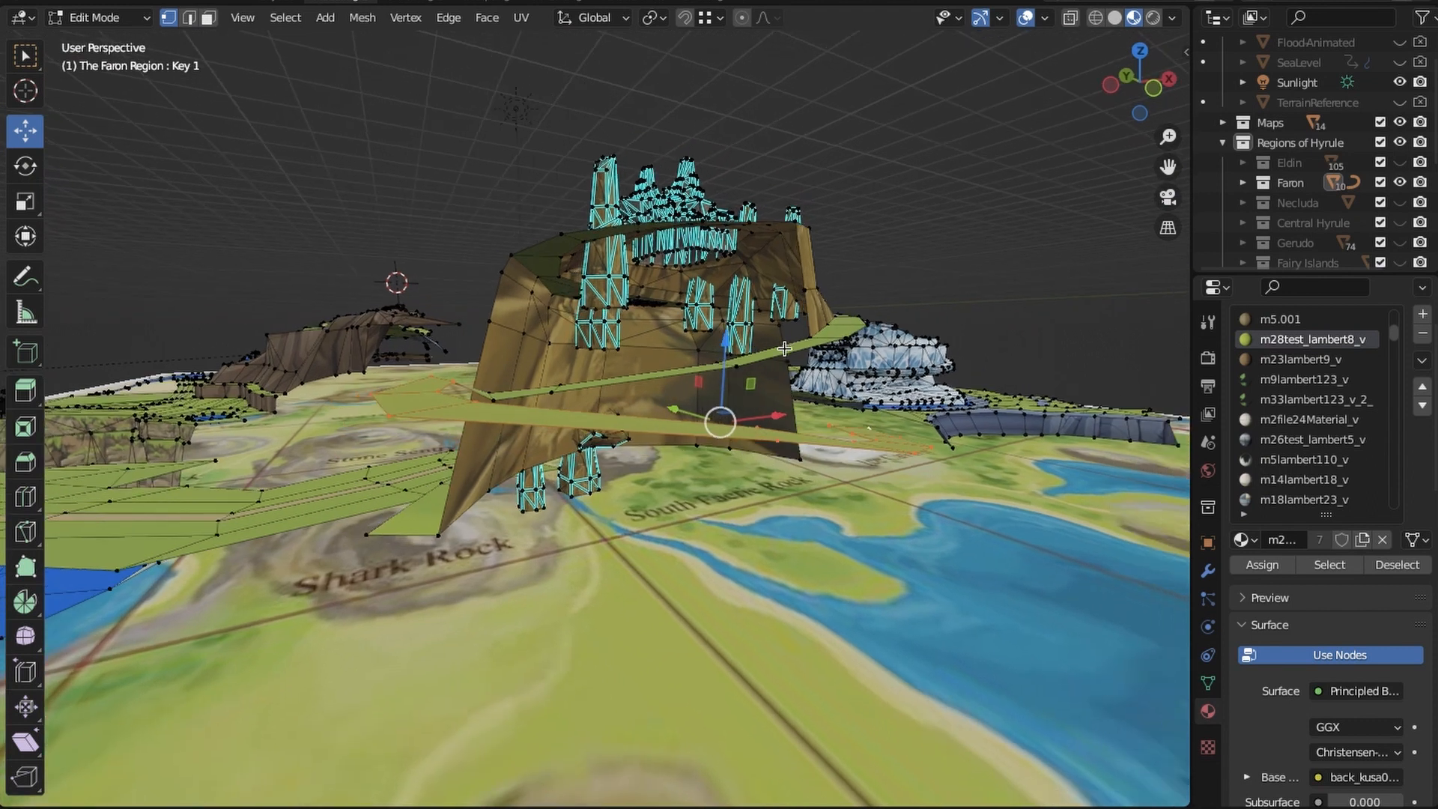
drag(725, 357, 731, 370)
middle_drag(722, 546, 648, 737)
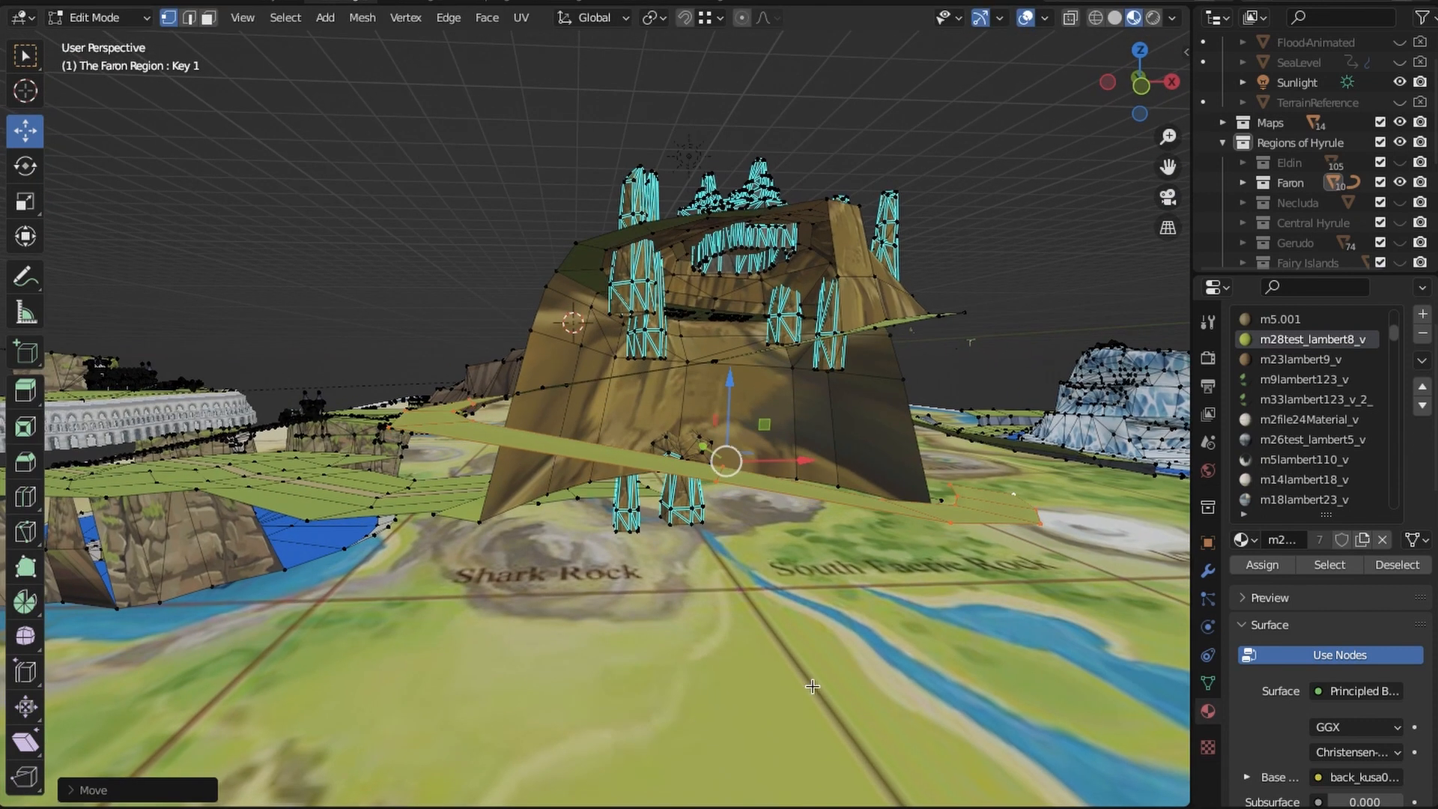
Join the path's end to the grass ledge around the cliff's base and scale one cross edge of the ledge
click(814, 686)
middle_drag(813, 686, 503, 669)
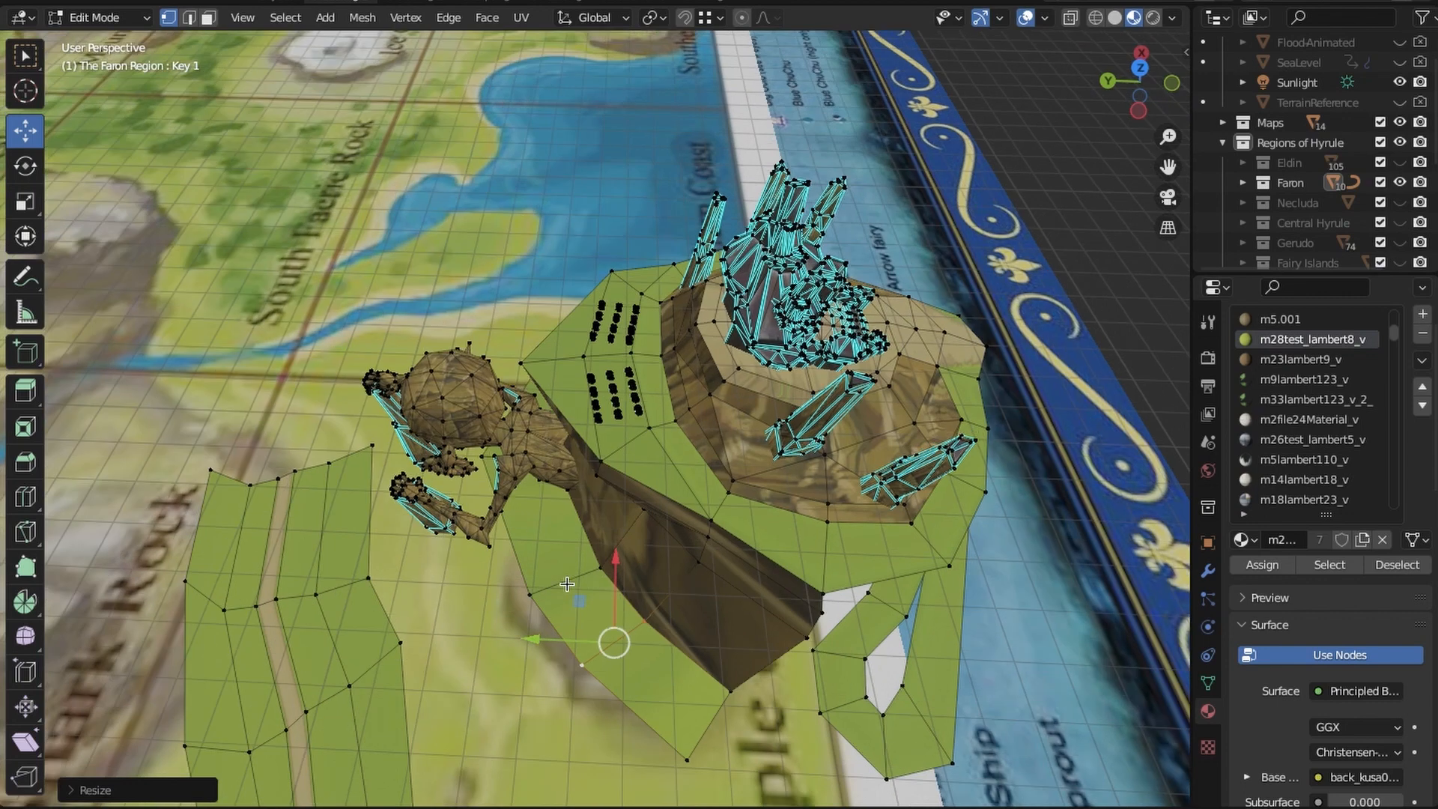
middle_drag(567, 585, 1097, 46)
Select the grass patch with its gravestones in wireframe top view and duplicate it beyond the front of the cliff
click(1138, 67)
scroll(870, 380, up, 5)
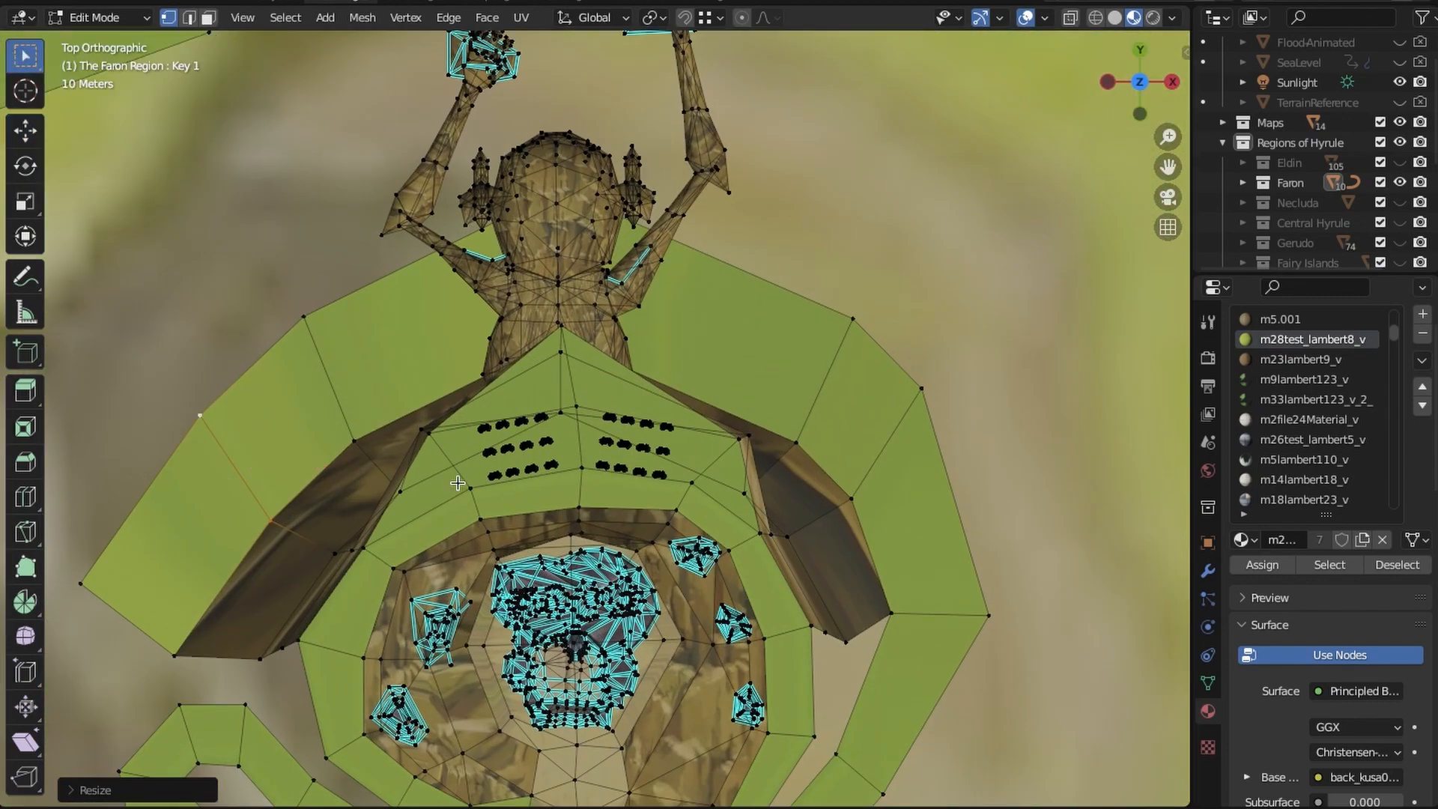
scroll(861, 424, up, 5)
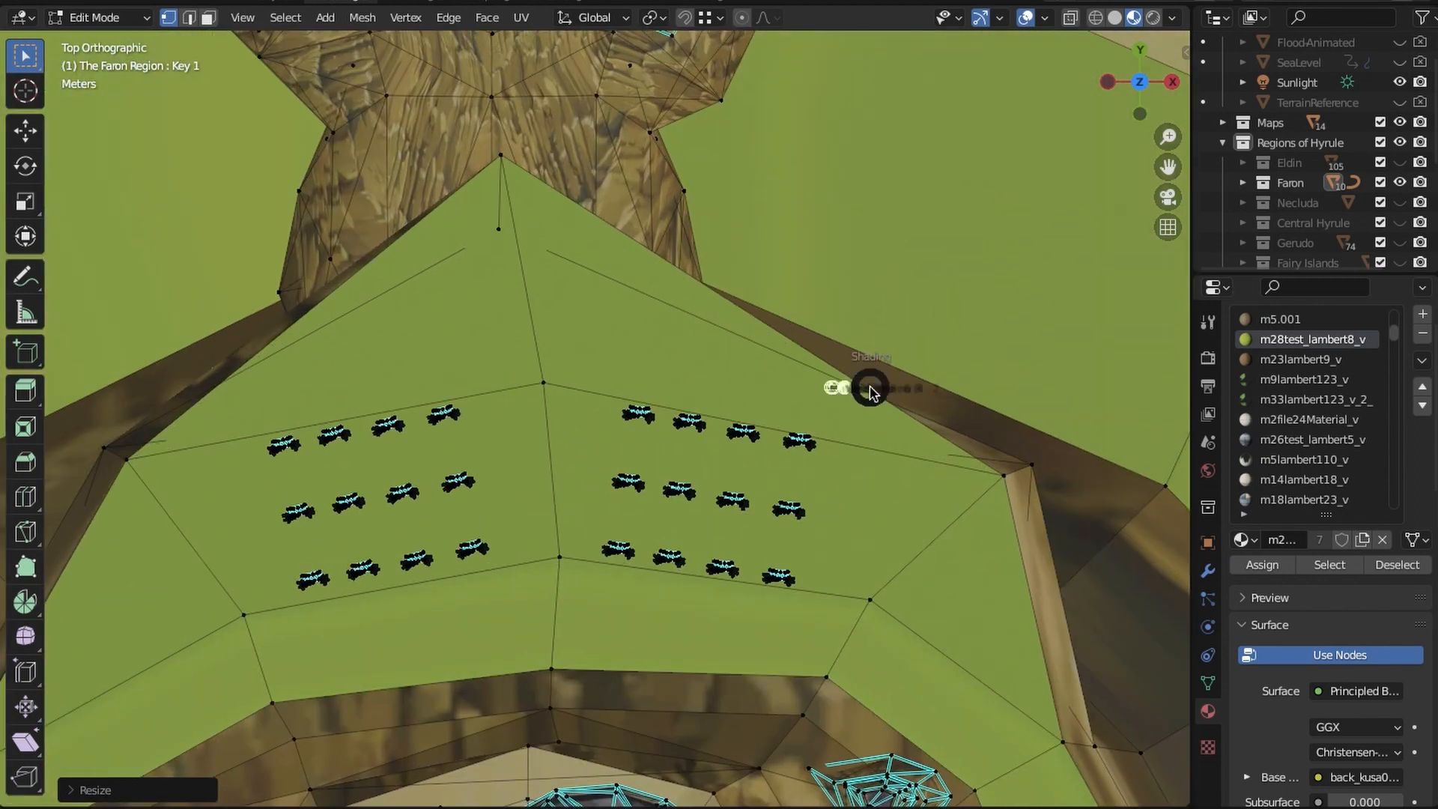
key(shift+z)
shift+middle_drag(322, 463, 428, 480)
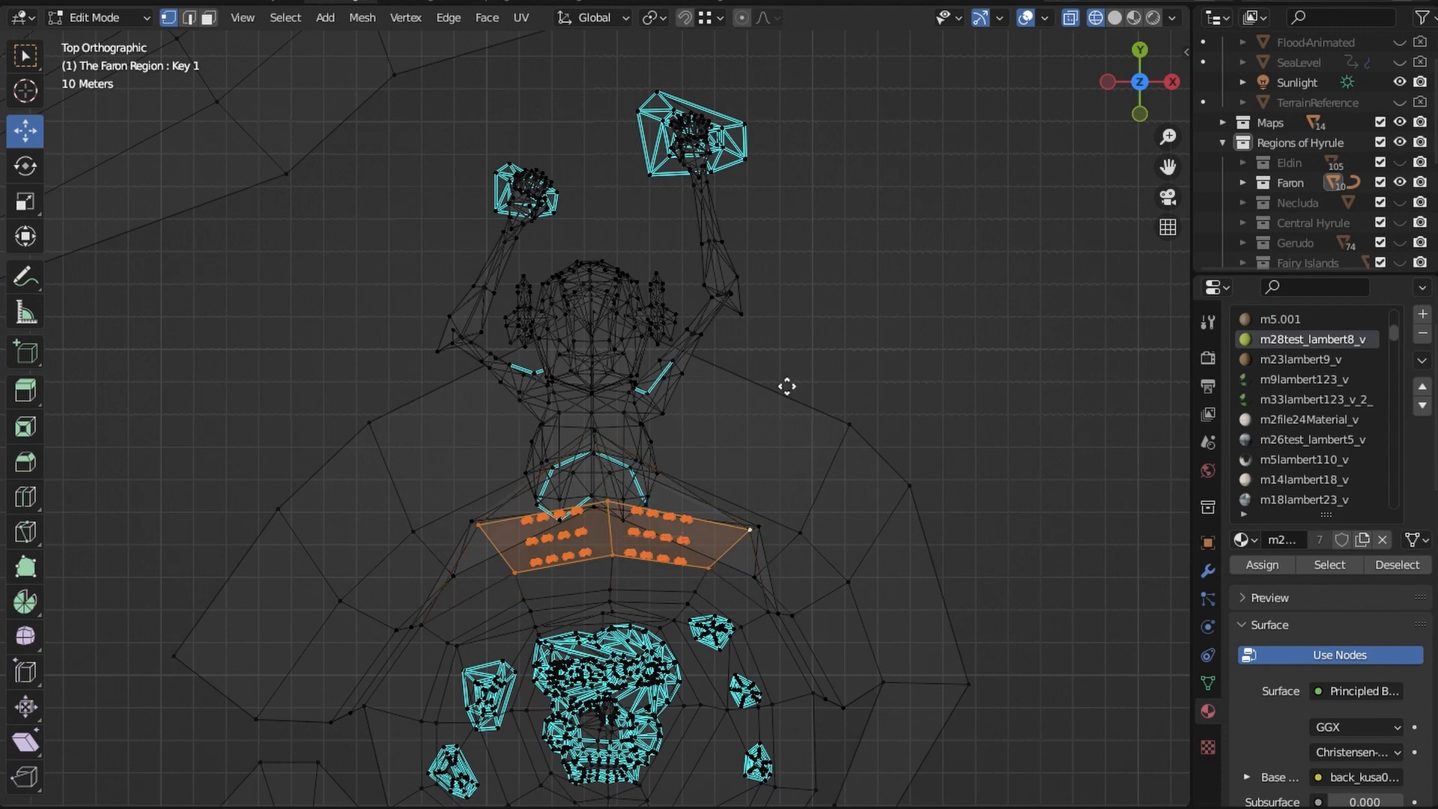
key(shift+d)
click(771, 327)
Lower and shift the duplicated gravestone patch to sit between the figure's arms, in front of the lower grass ledge
middle_drag(375, 472, 612, 325)
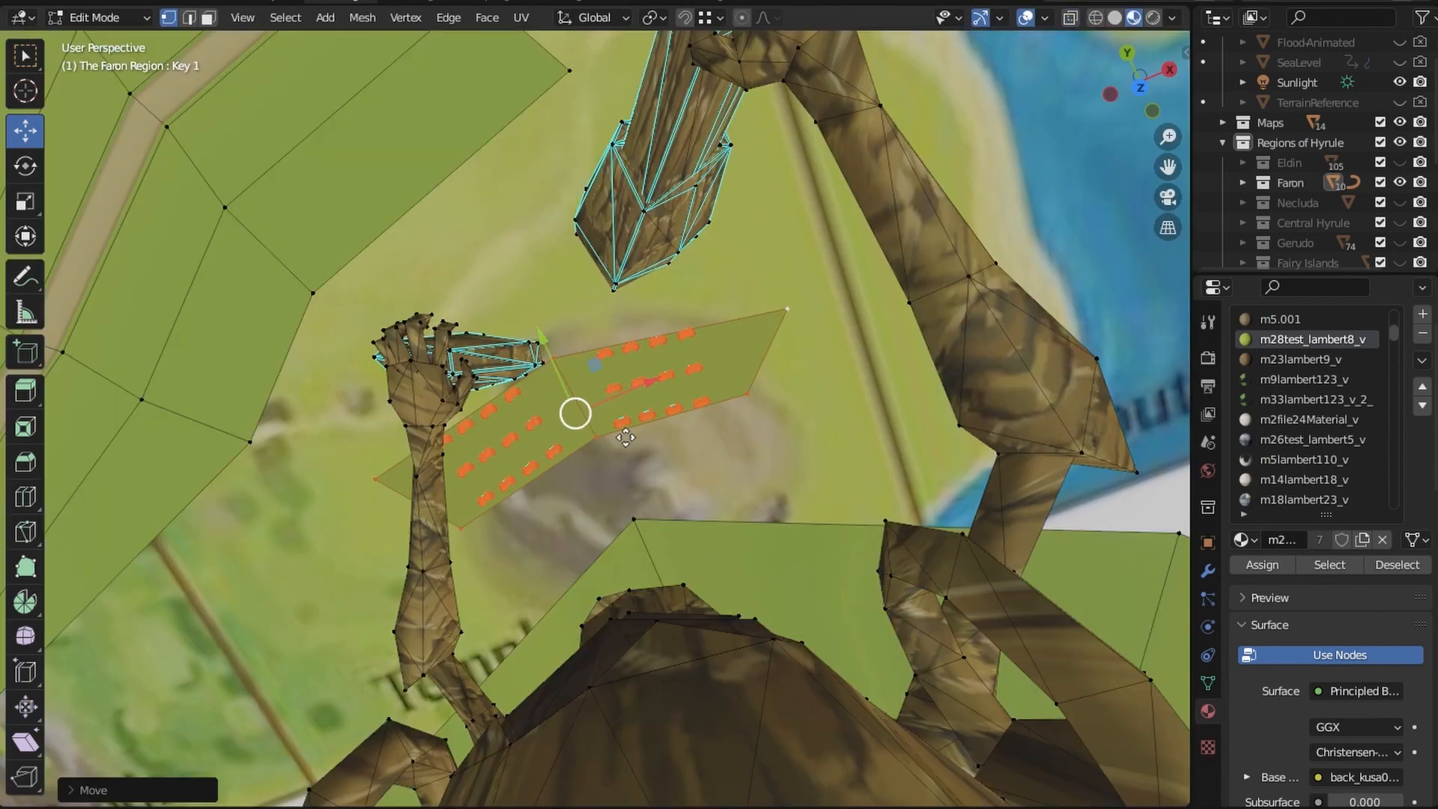
drag(574, 414, 623, 445)
middle_drag(623, 446, 809, 337)
key(g)
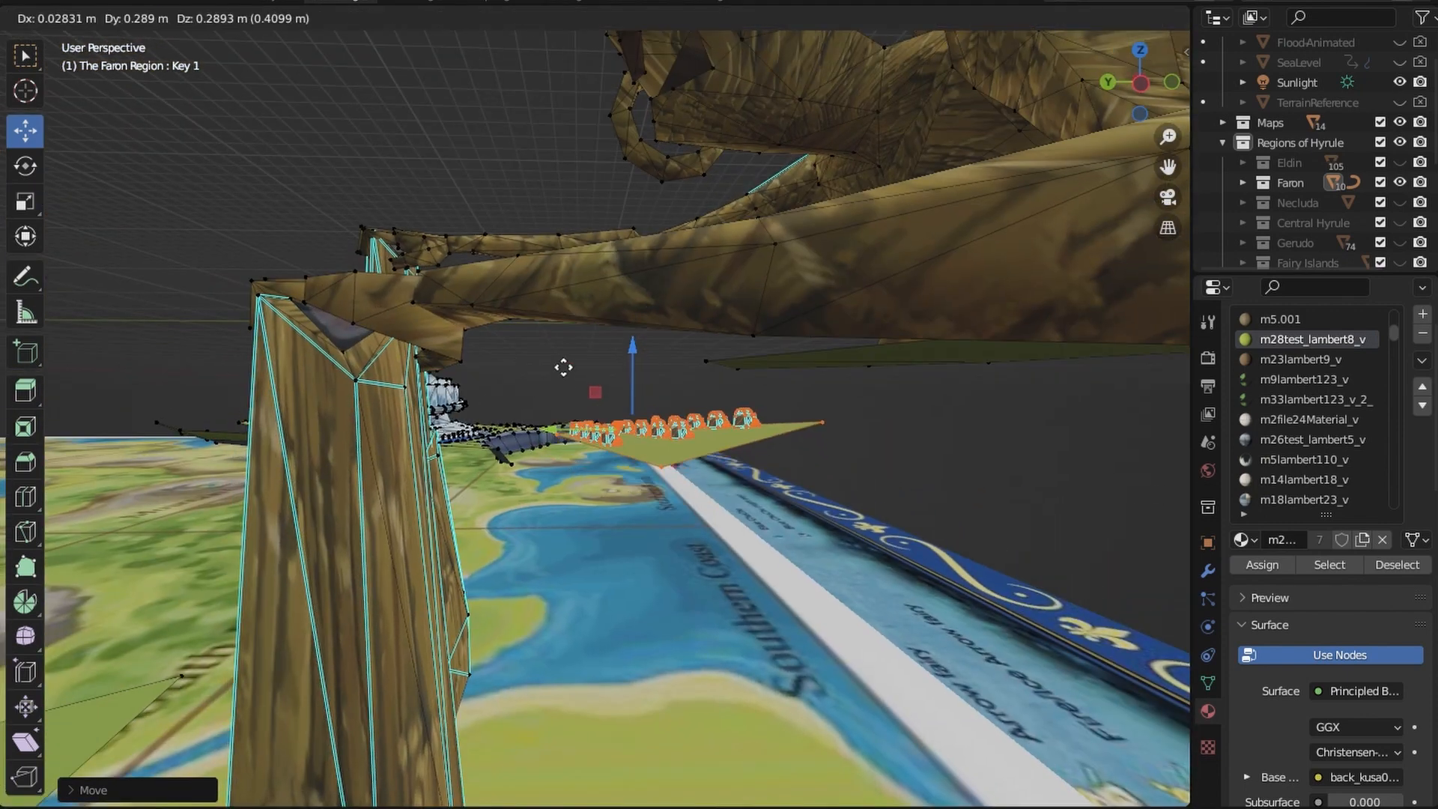
click(600, 411)
mouse_move(600, 412)
middle_down()
mouse_move(748, 546)
mouse_move(674, 424)
mouse_move(709, 459)
mouse_move(616, 416)
middle_up()
key(g)
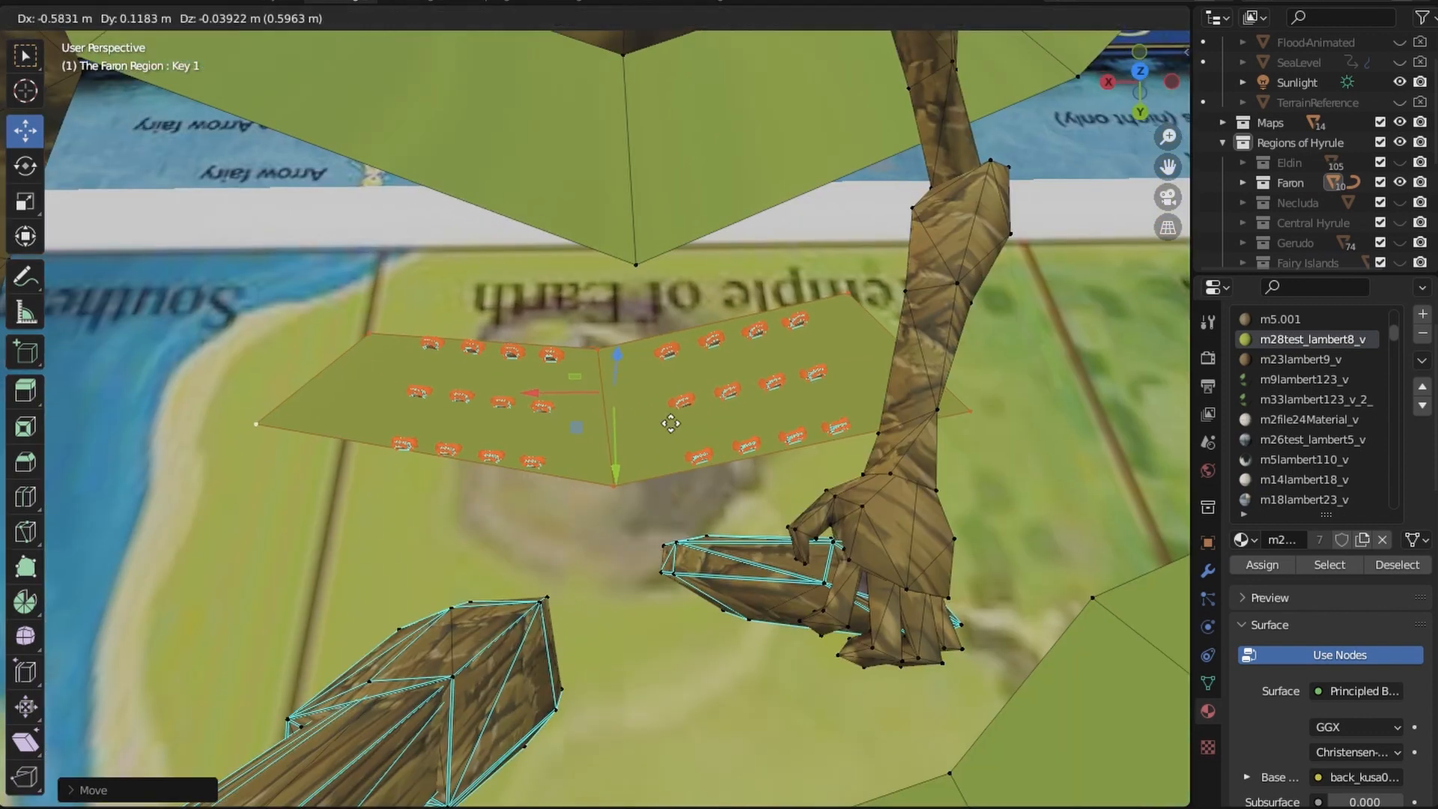
click(630, 427)
scroll(720, 494, down, 3)
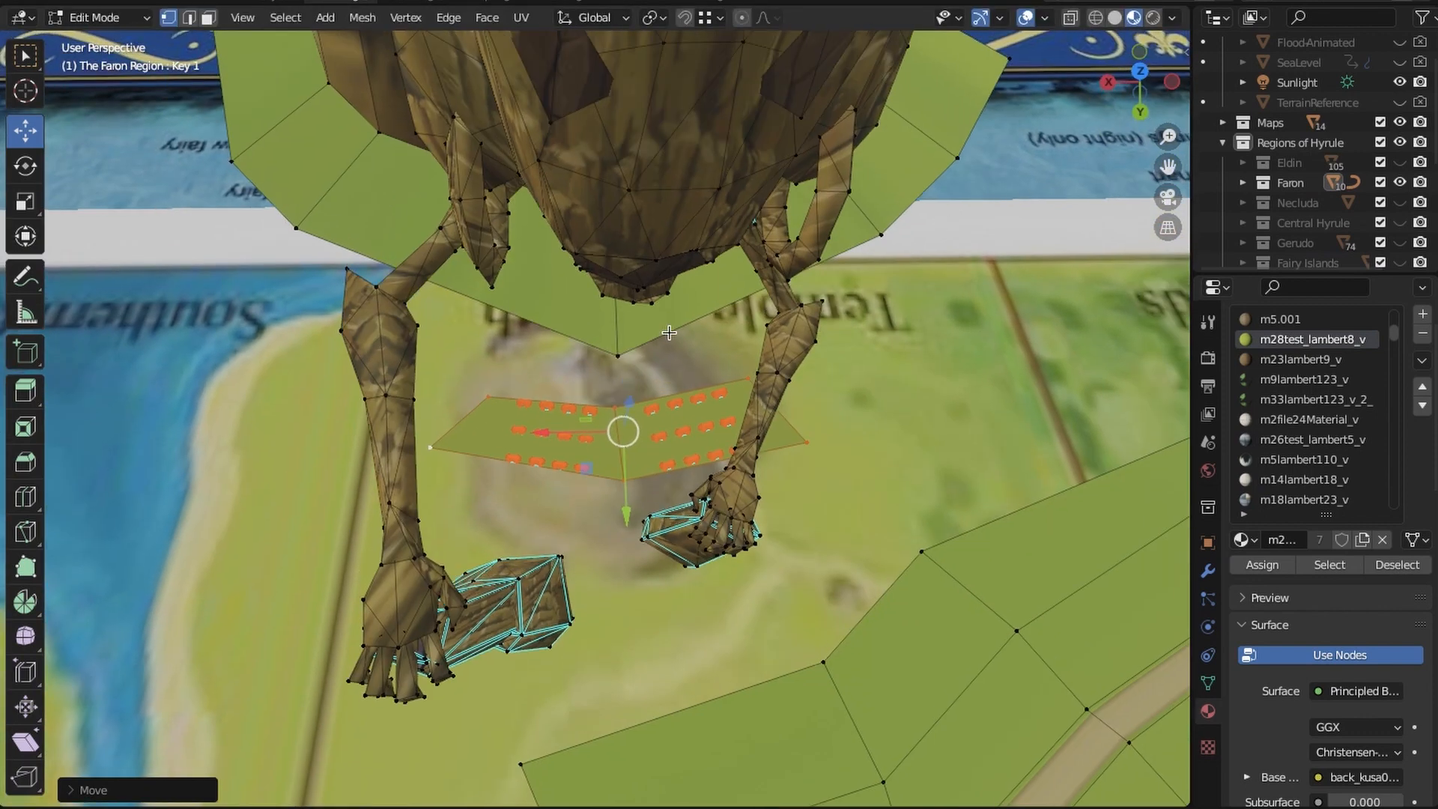
middle_drag(719, 495, 890, 577)
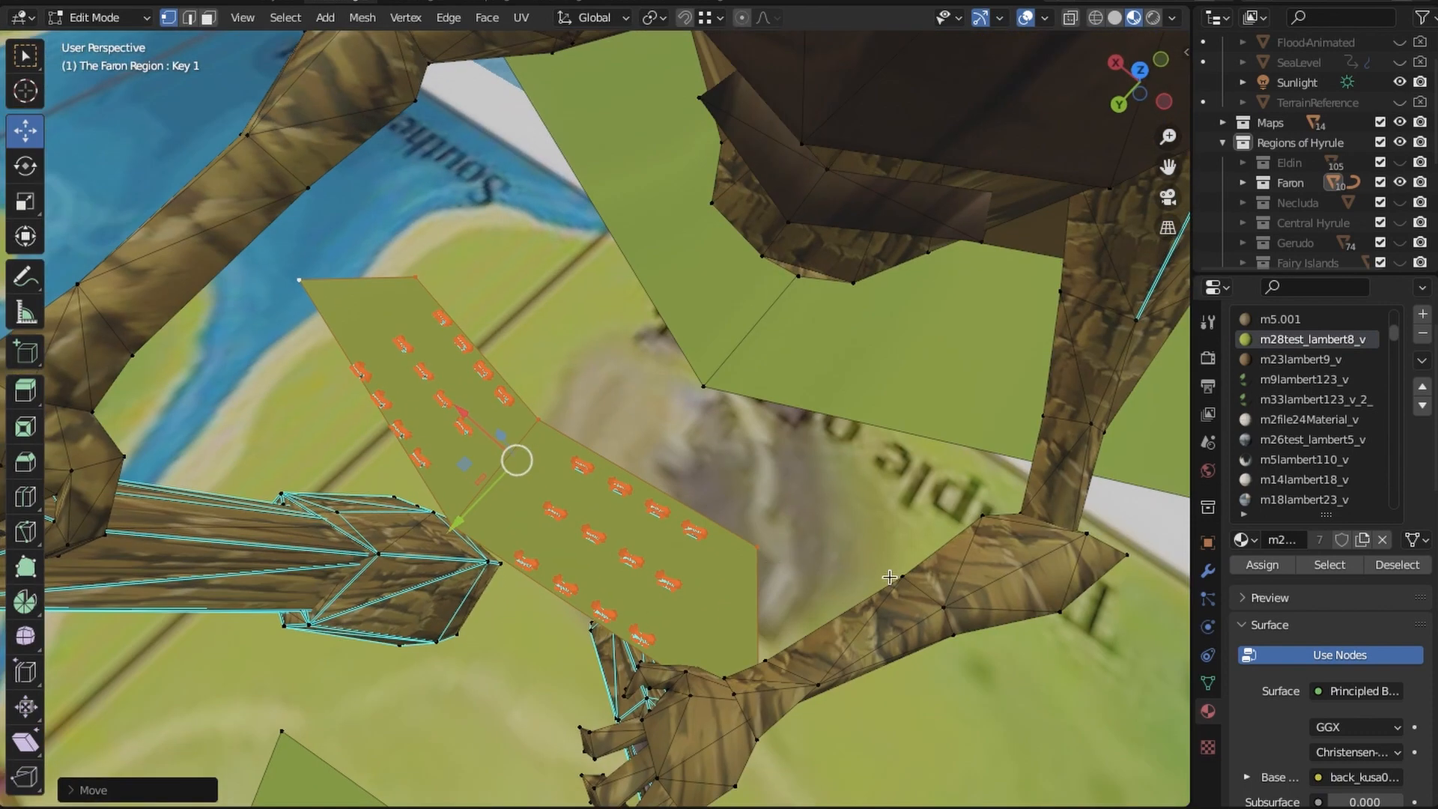
Fill the gaps between the duplicated gravestone patch and the grass ledge at the cliff's base with faces
click(561, 408)
mouse_move(651, 599)
middle_down()
mouse_move(695, 477)
mouse_move(661, 574)
middle_up()
scroll(695, 478, down, 3)
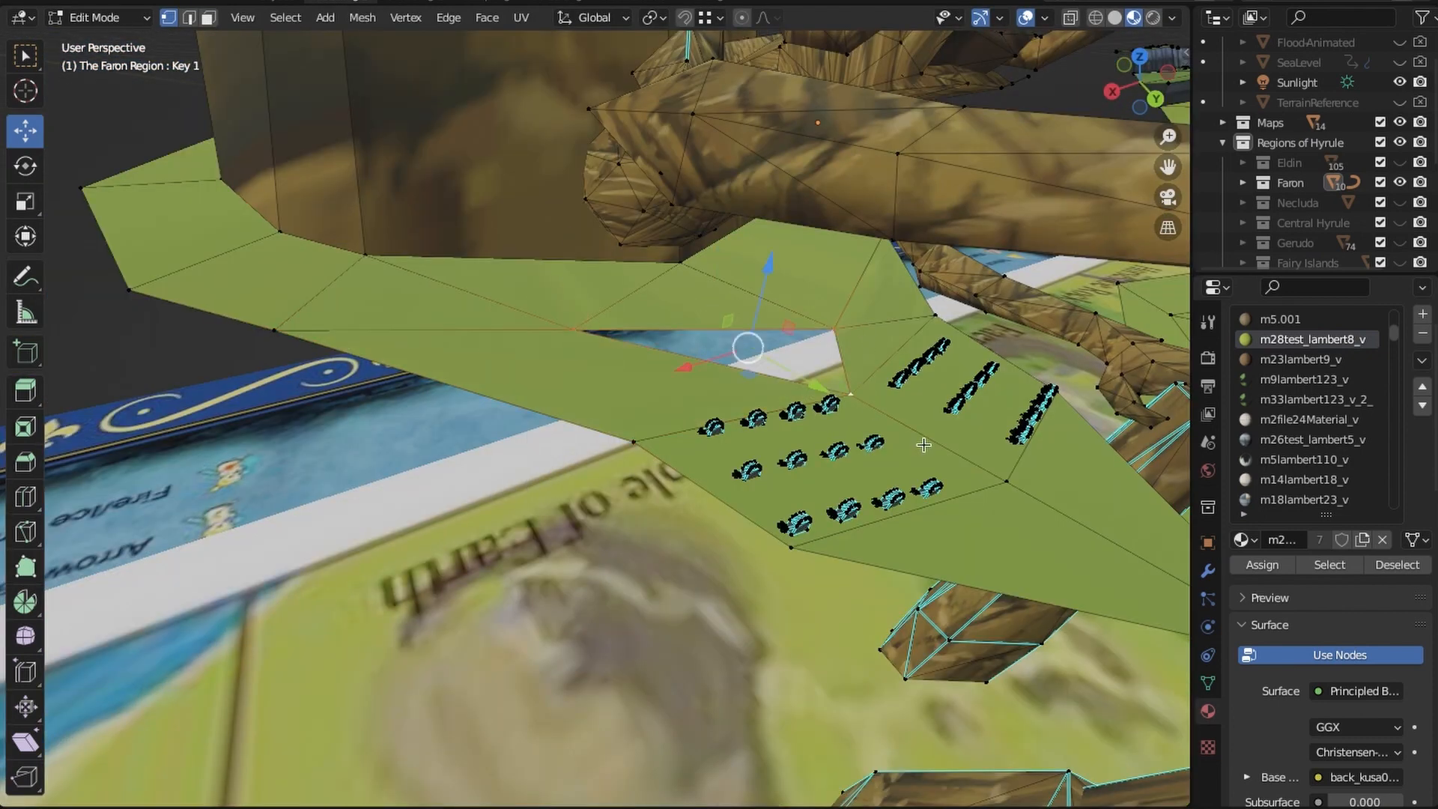
click(488, 18)
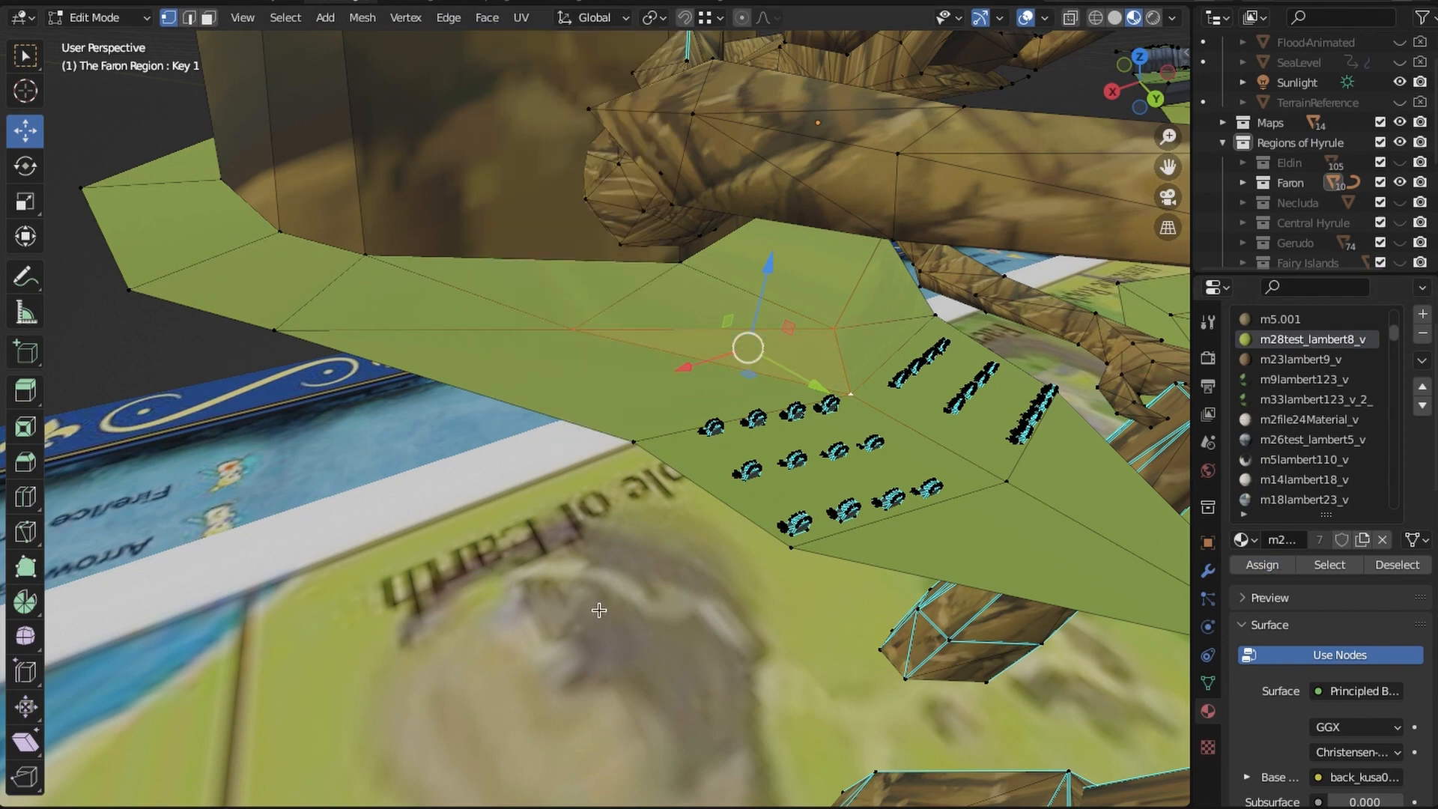
middle_drag(541, 558, 616, 421)
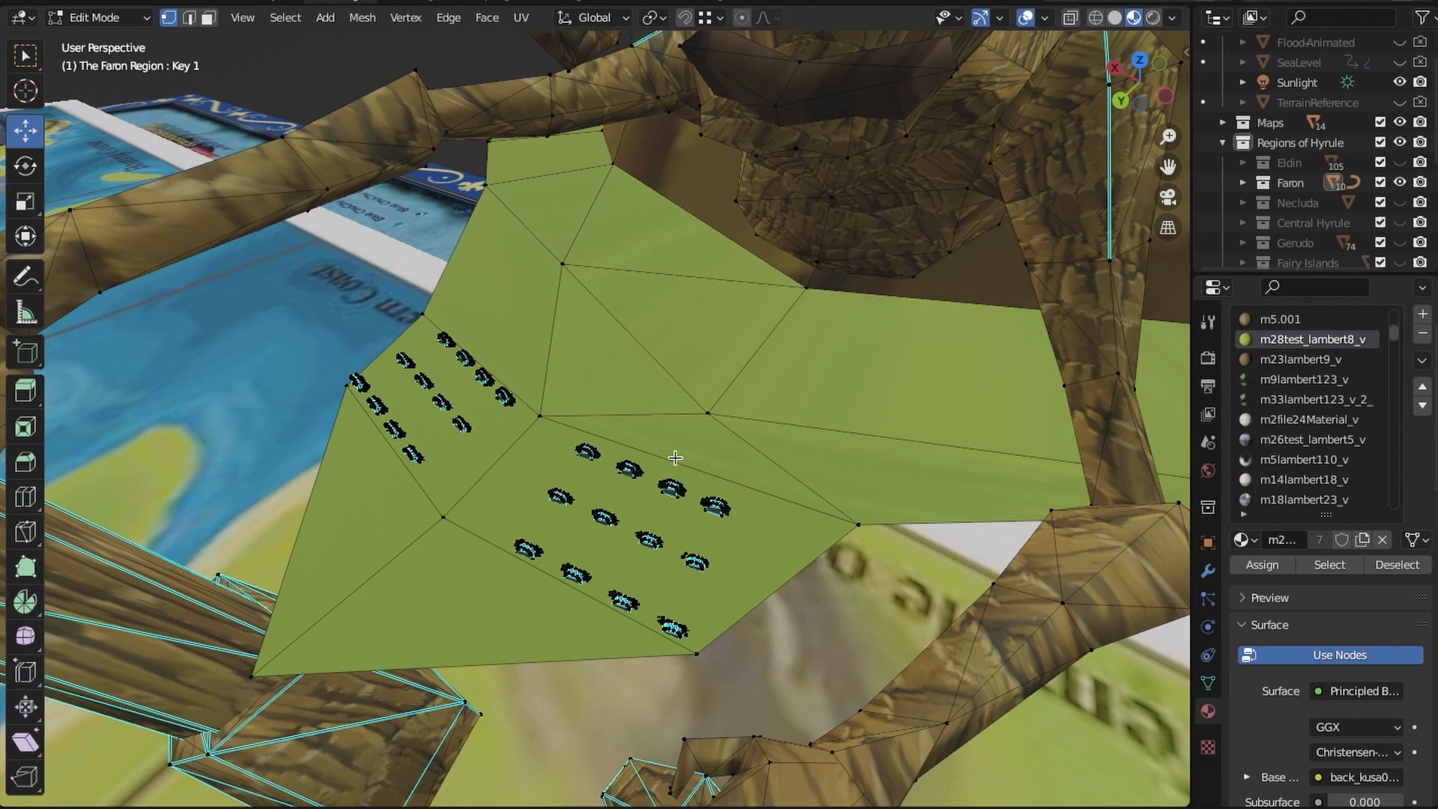
Examine the cliff, gravestone patches and winding path from all sides for remaining openings
middle_drag(674, 457, 571, 374)
scroll(754, 384, down, 7)
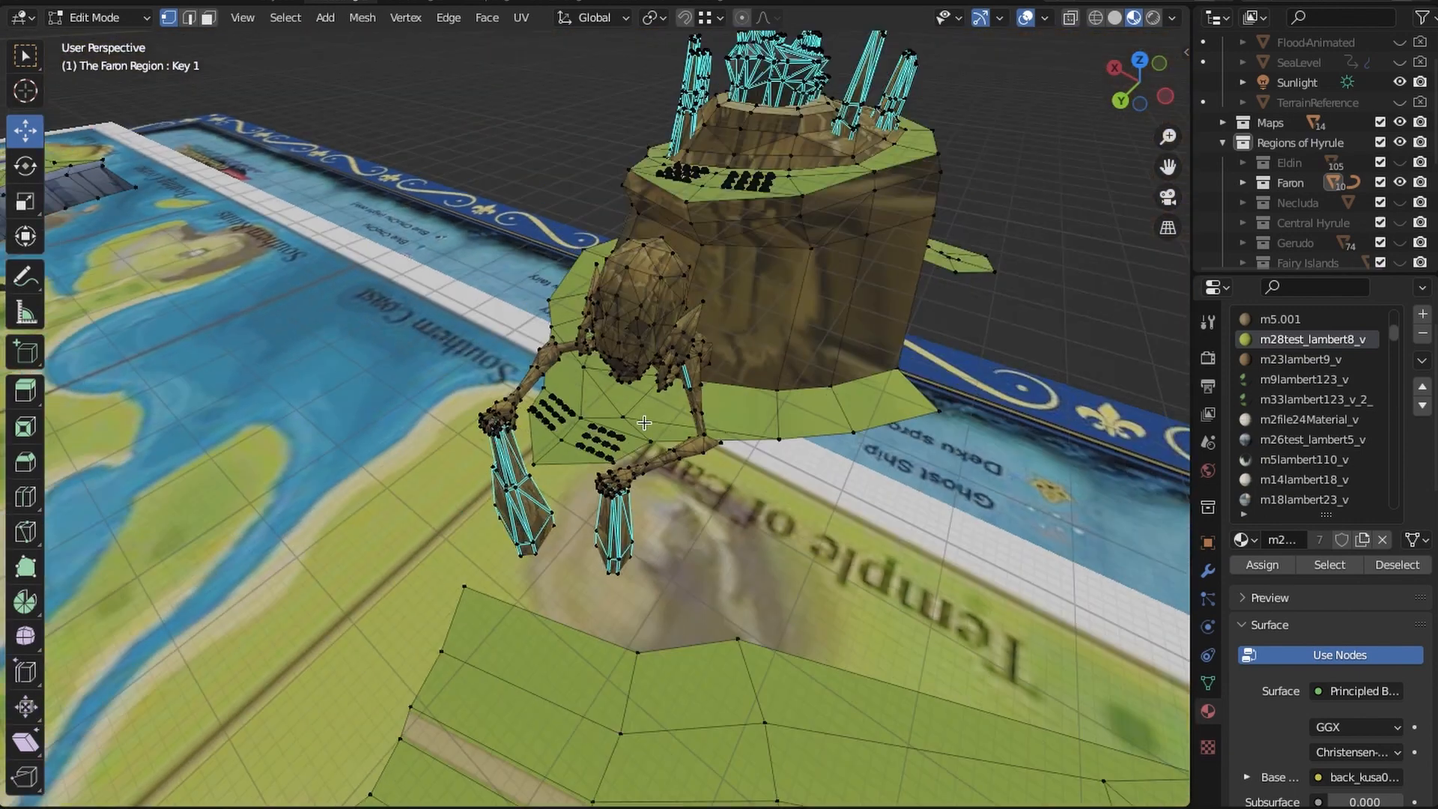
middle_drag(649, 424, 687, 509)
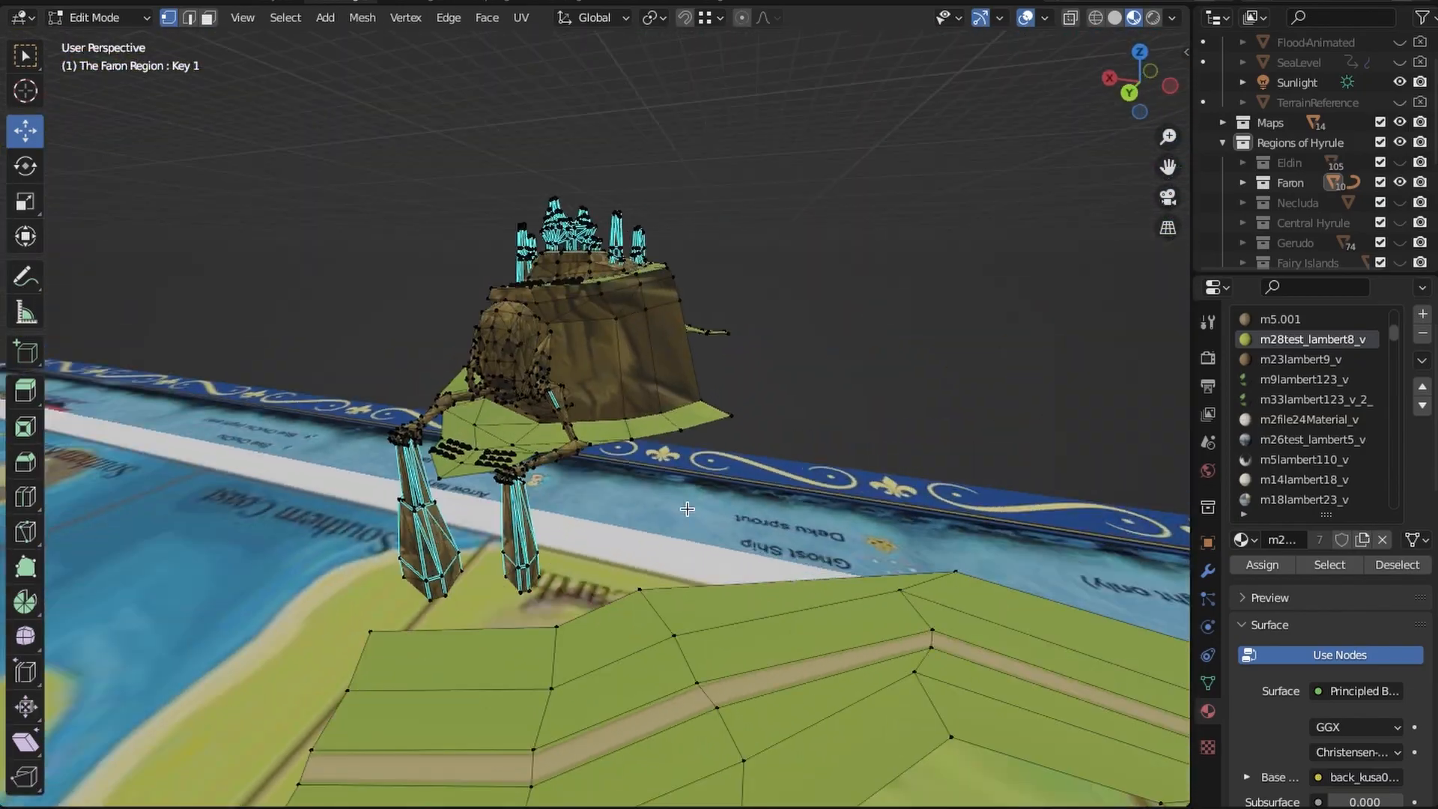
middle_drag(729, 657, 629, 478)
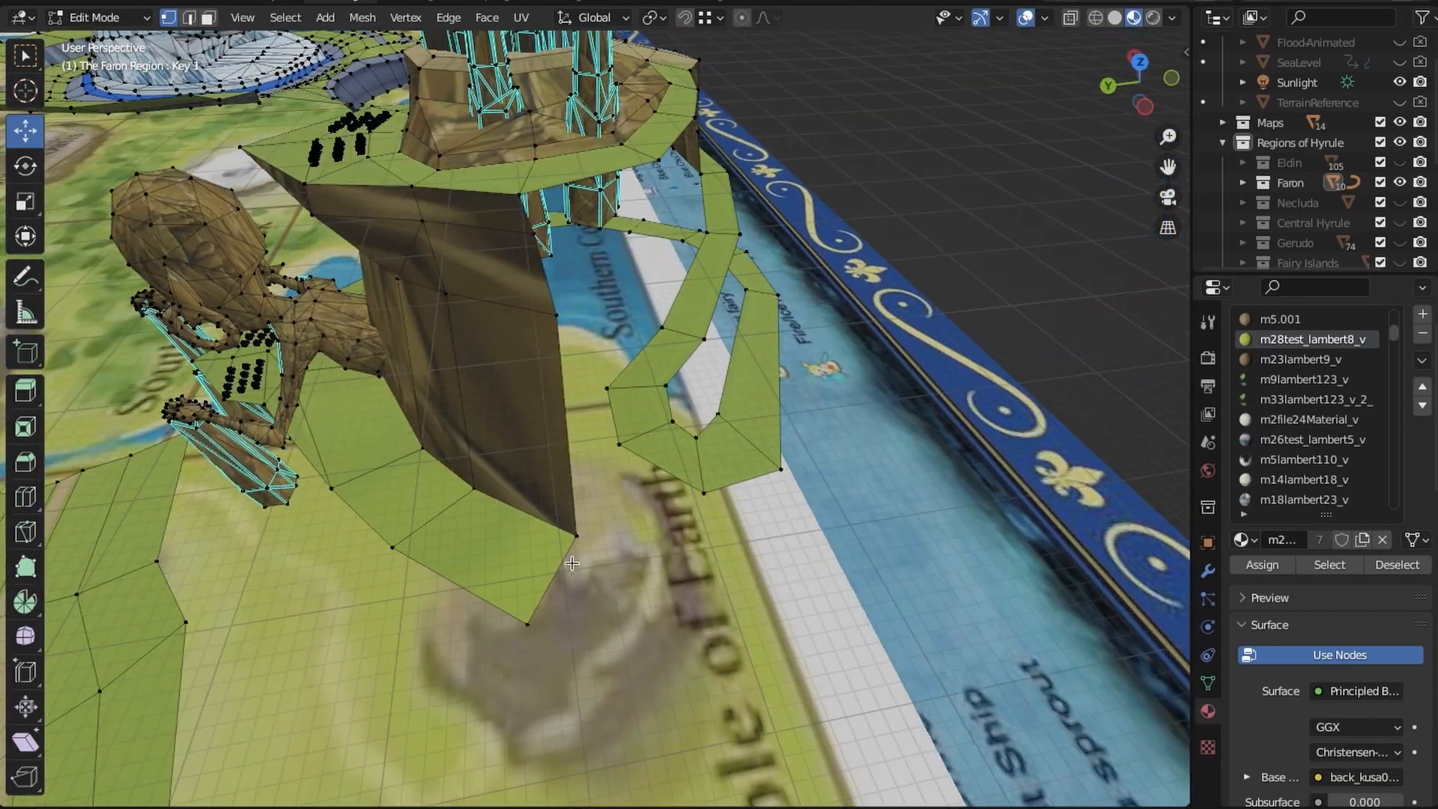
middle_drag(670, 425, 485, 449)
middle_drag(396, 474, 304, 448)
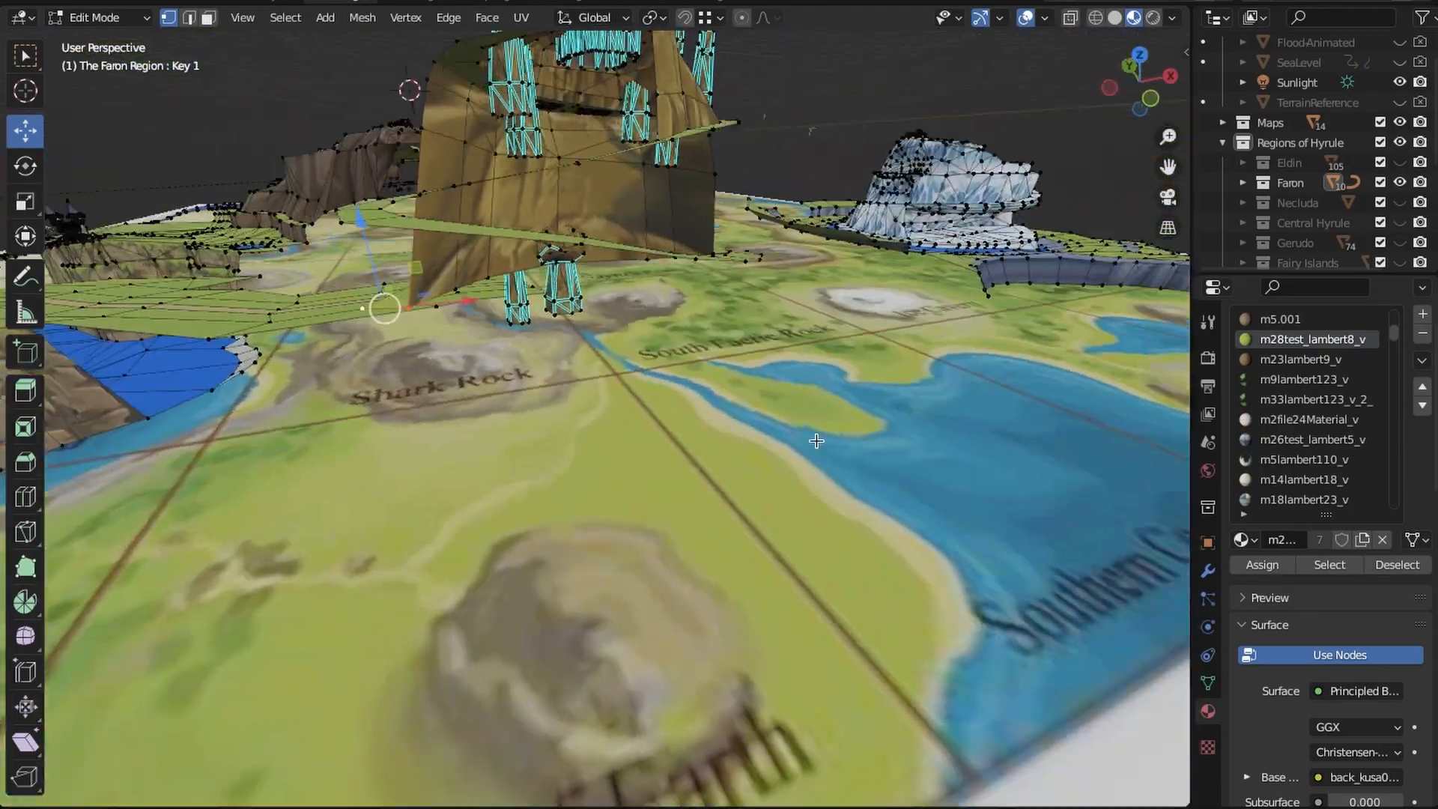
middle_drag(817, 442, 882, 576)
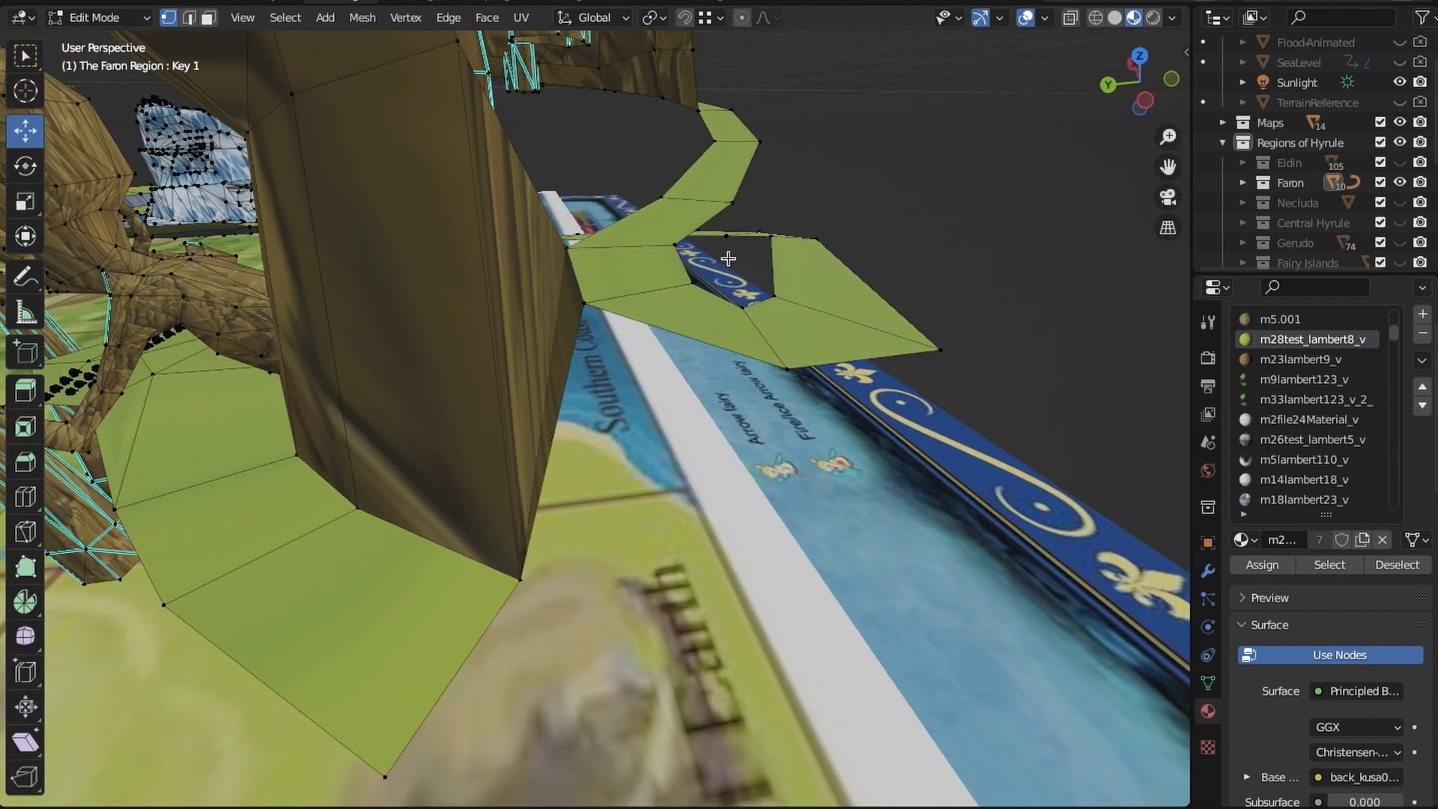
Select the boundary of the opening in the cliff's back wall, fill it and assign the enkei_lambert112_v material
middle_drag(728, 259, 562, 378)
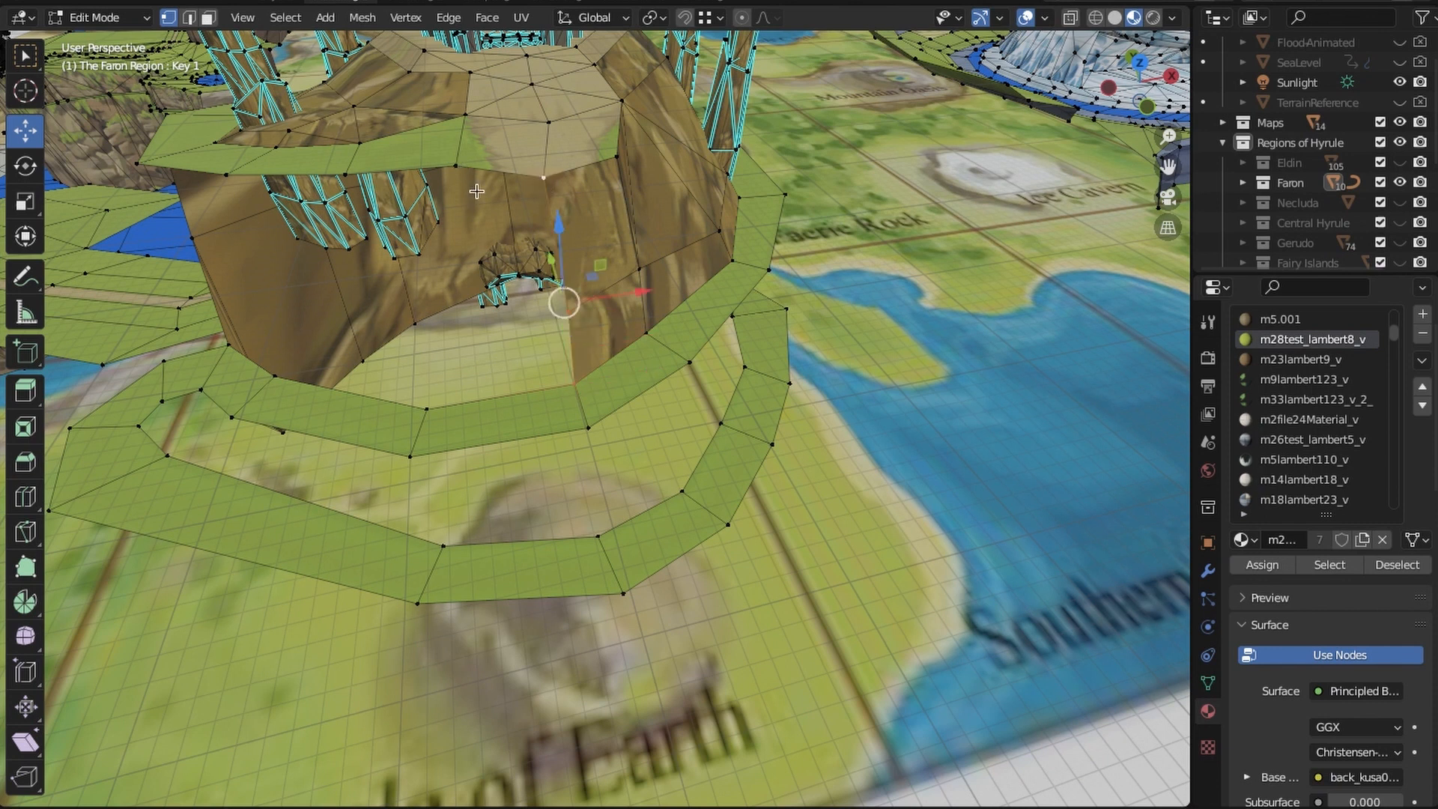
middle_drag(404, 438, 528, 439)
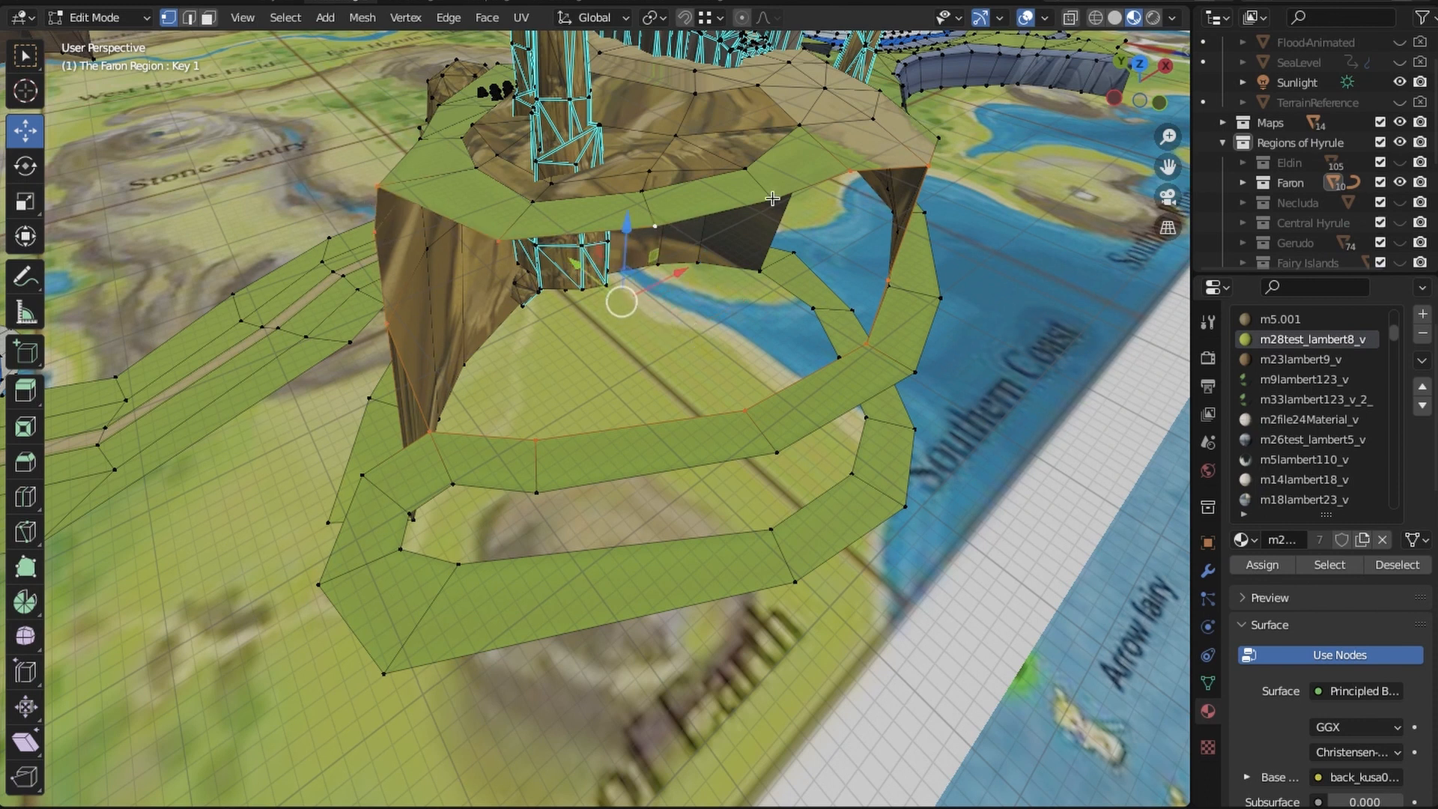
click(487, 18)
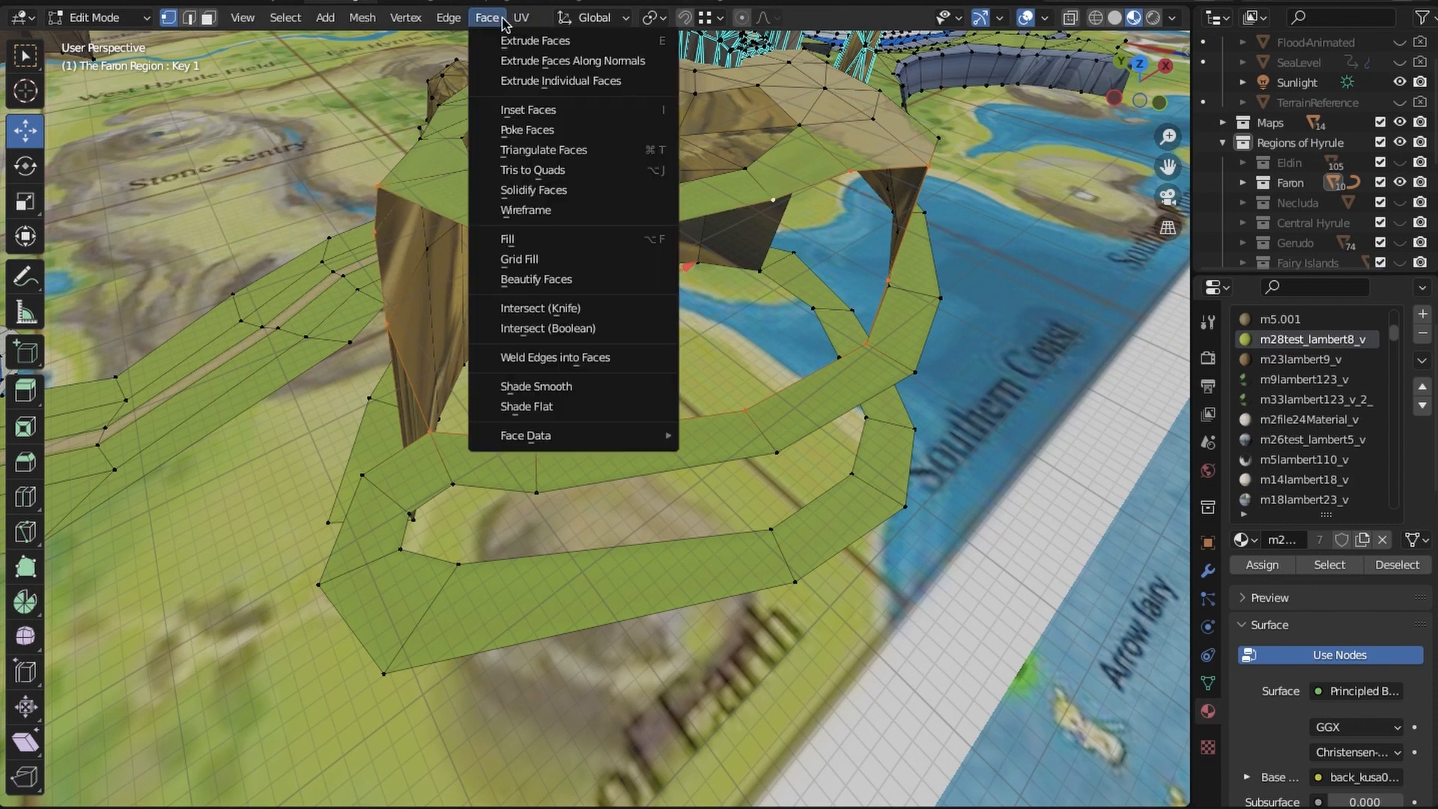
click(546, 241)
drag(1393, 335, 1398, 567)
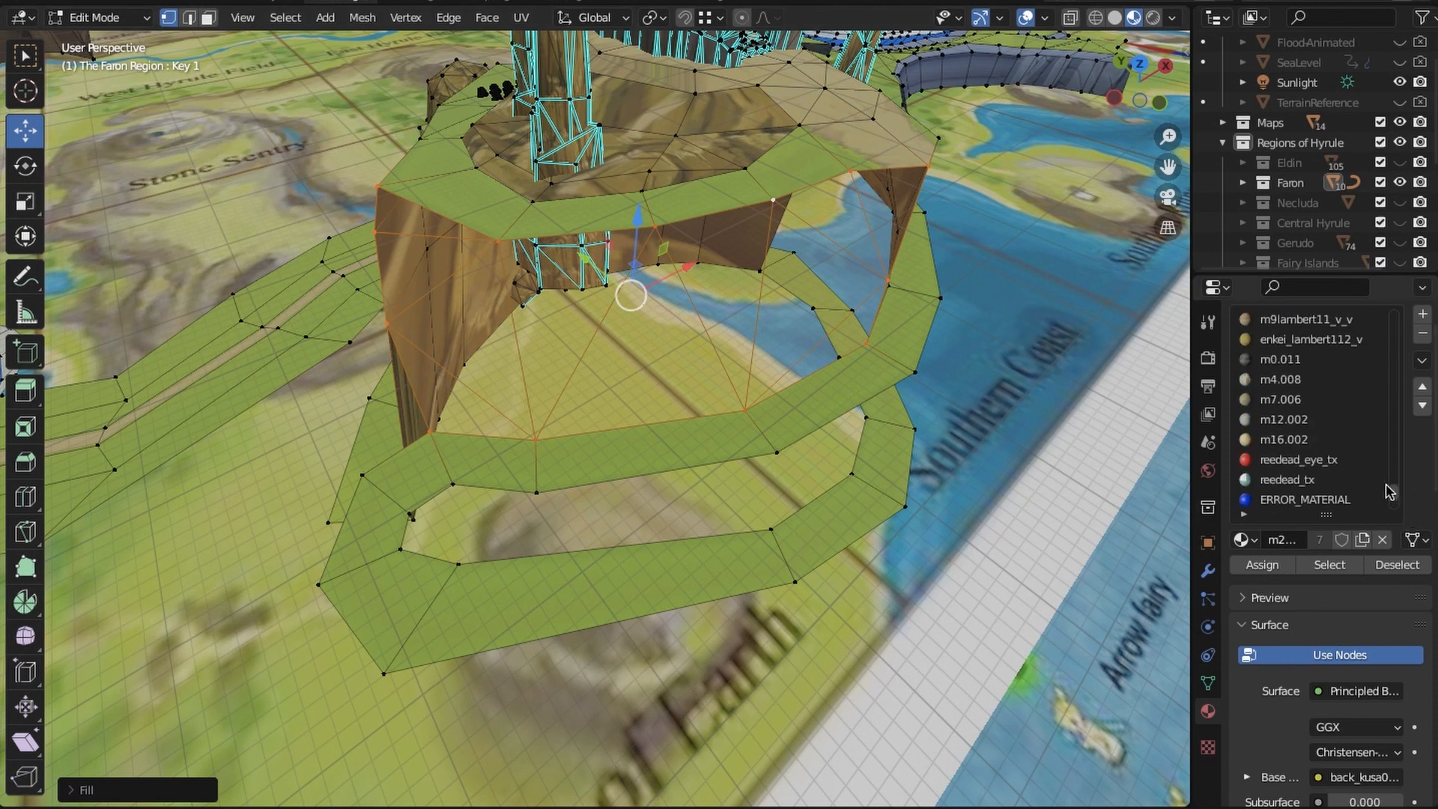
click(1274, 565)
Project the UVs of the new back wall faces from a view facing the cliff
middle_drag(862, 389, 800, 331)
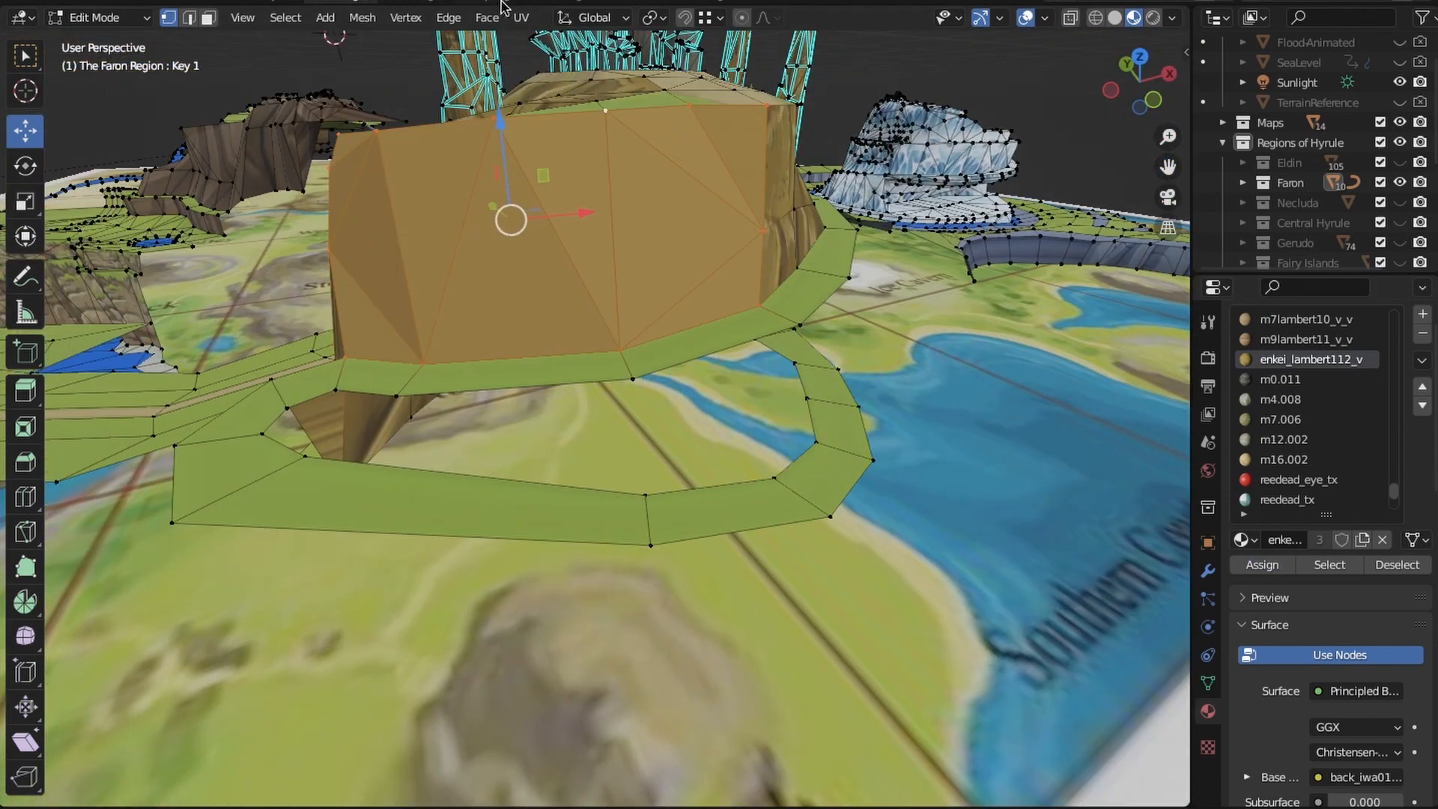
click(519, 17)
click(615, 217)
middle_drag(570, 284, 828, 295)
Select the inner edges of the upper and lower path loops and fill between them with enkei_lambert112_v cliff faces
middle_drag(906, 559, 562, 475)
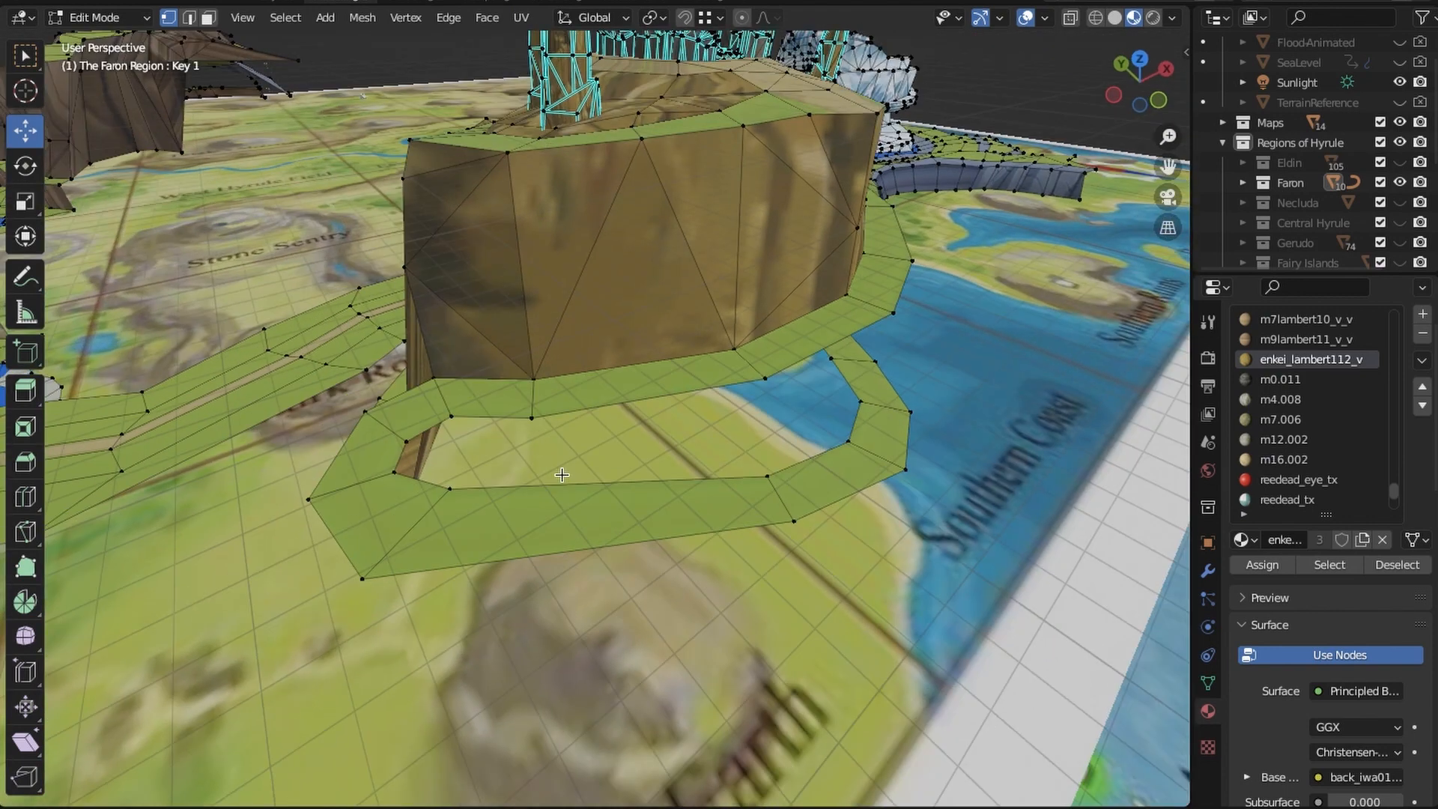
middle_drag(403, 446, 590, 430)
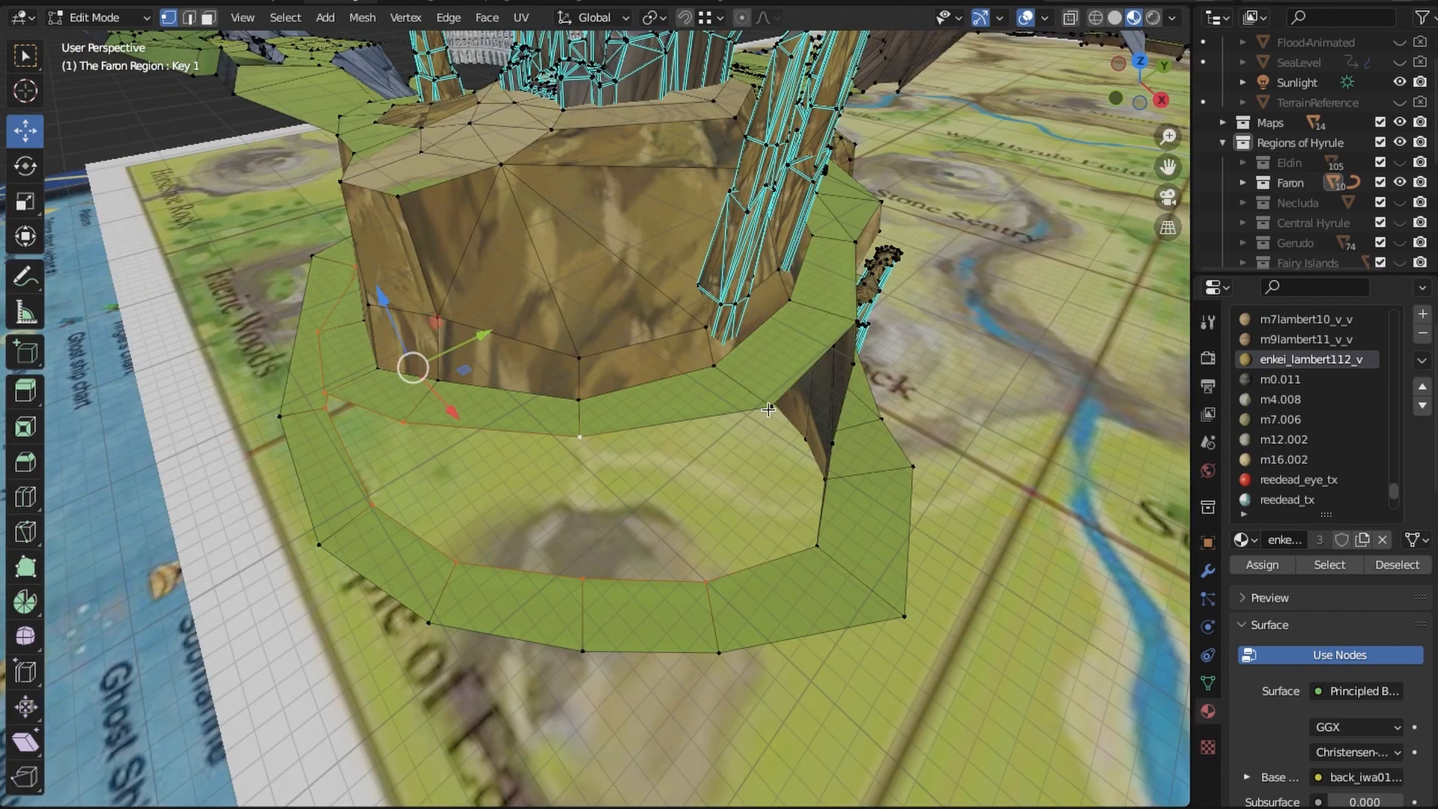
middle_drag(856, 579, 692, 486)
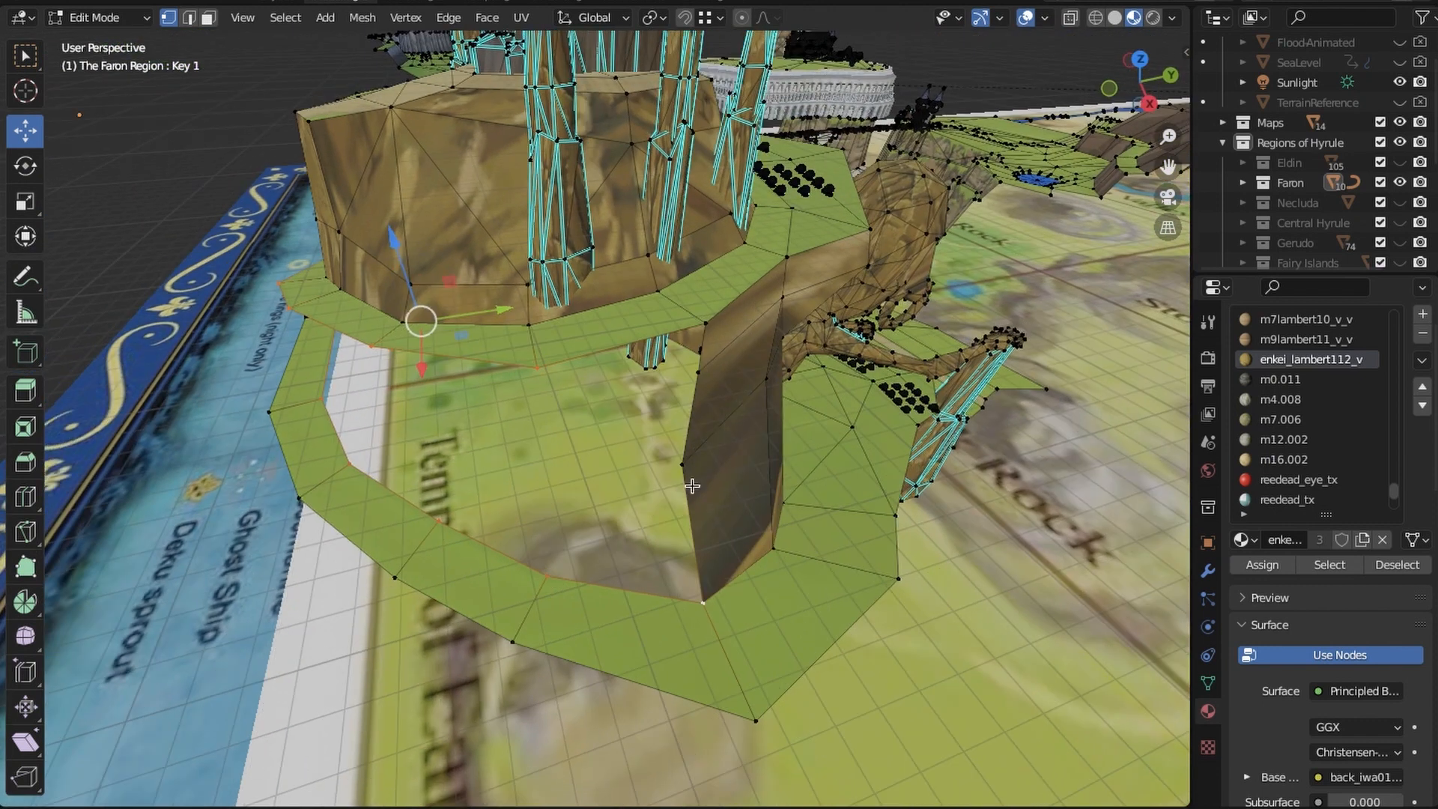
click(488, 19)
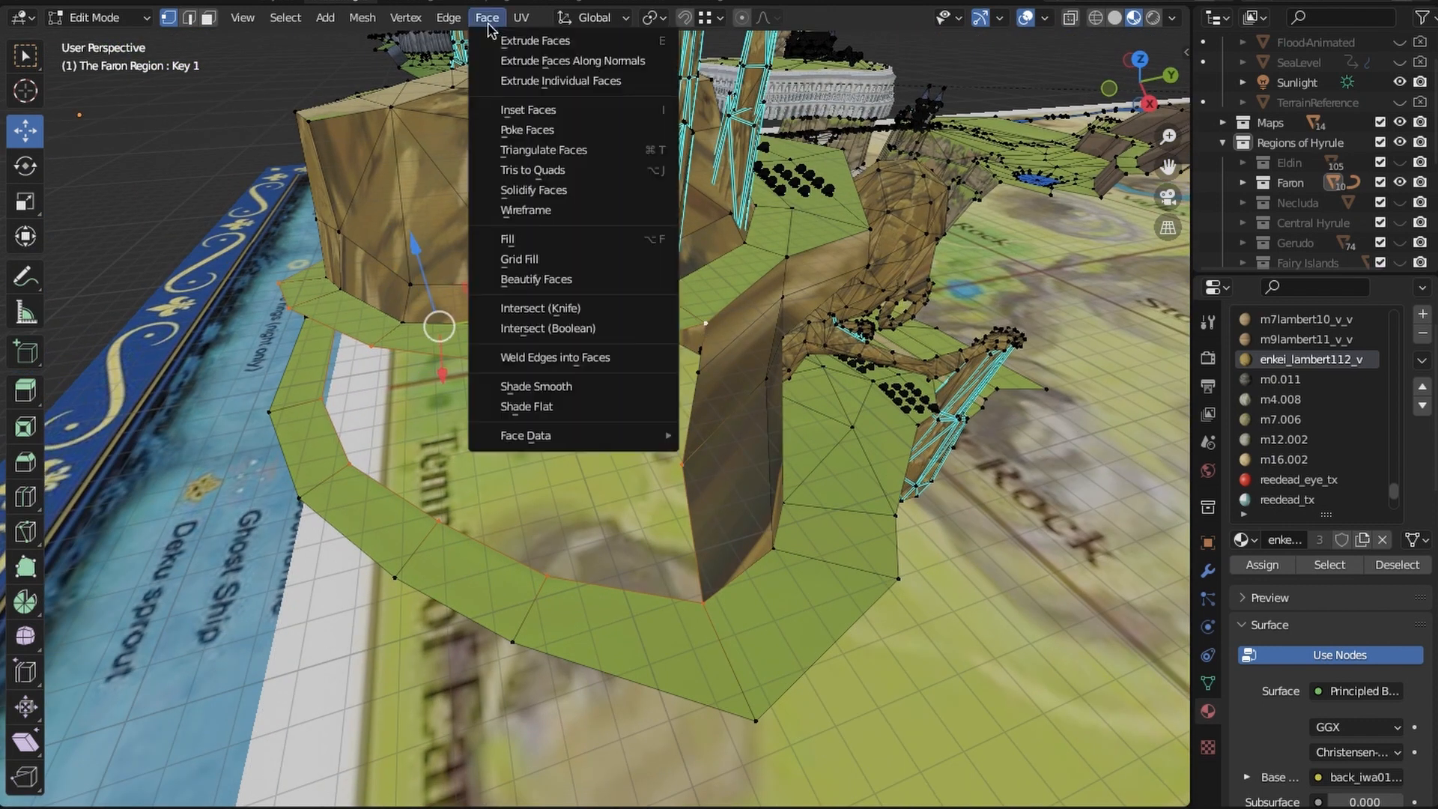
click(594, 248)
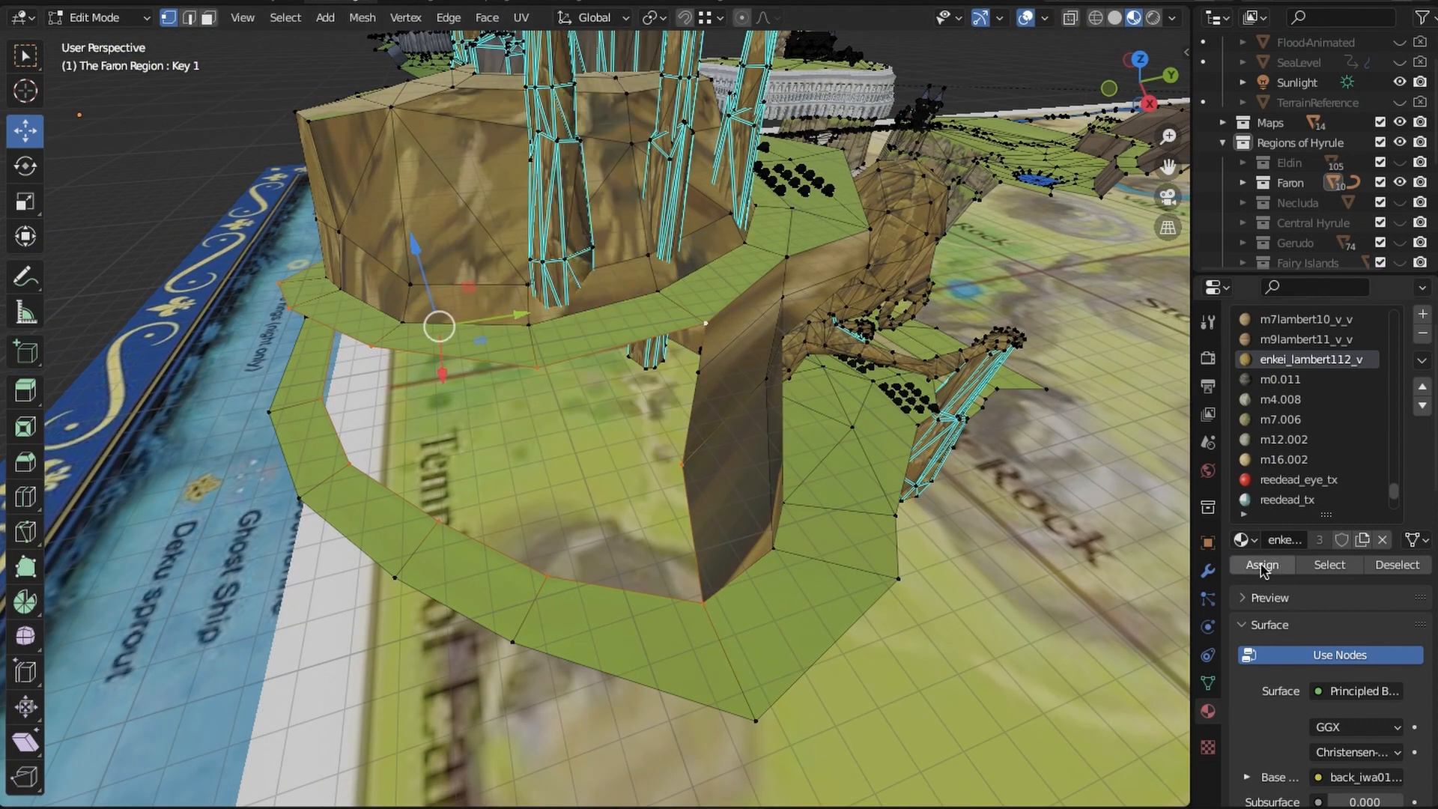
shift+middle_drag(512, 625, 573, 600)
middle_drag(433, 582, 581, 584)
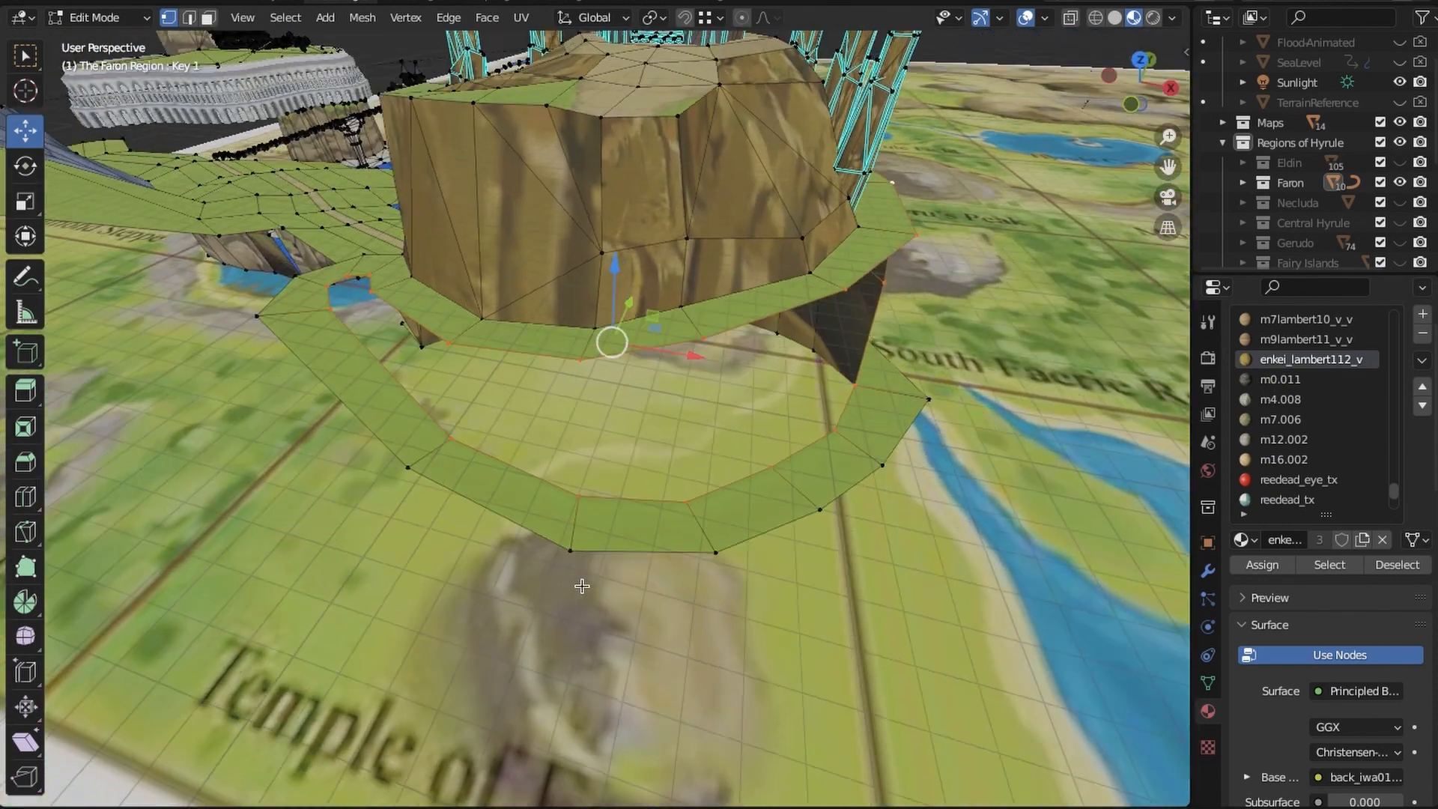
Project the UVs of the new cliff faces between the two path loops from a close front view
click(563, 202)
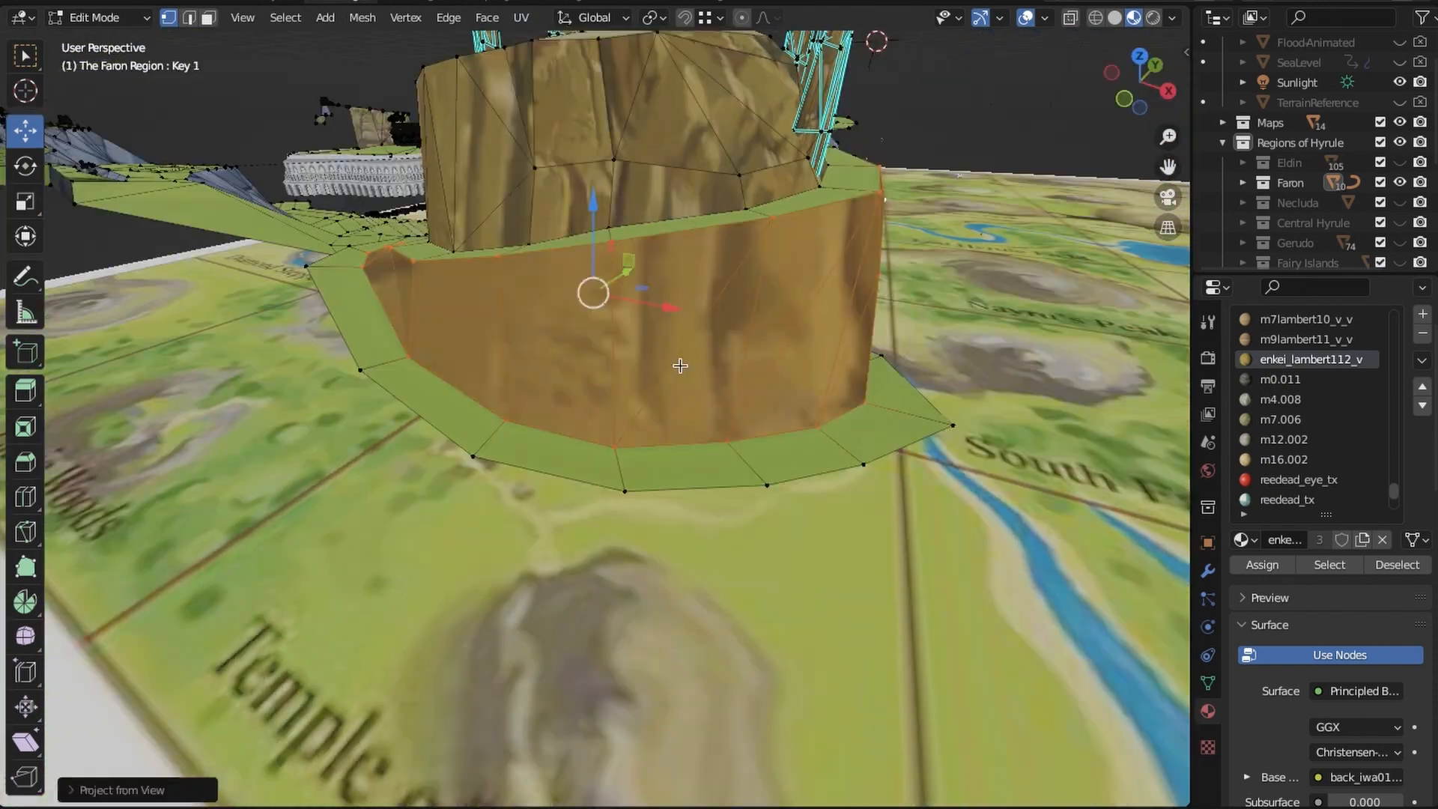
scroll(679, 367, up, 3)
shift+middle_drag(652, 277, 671, 376)
click(522, 17)
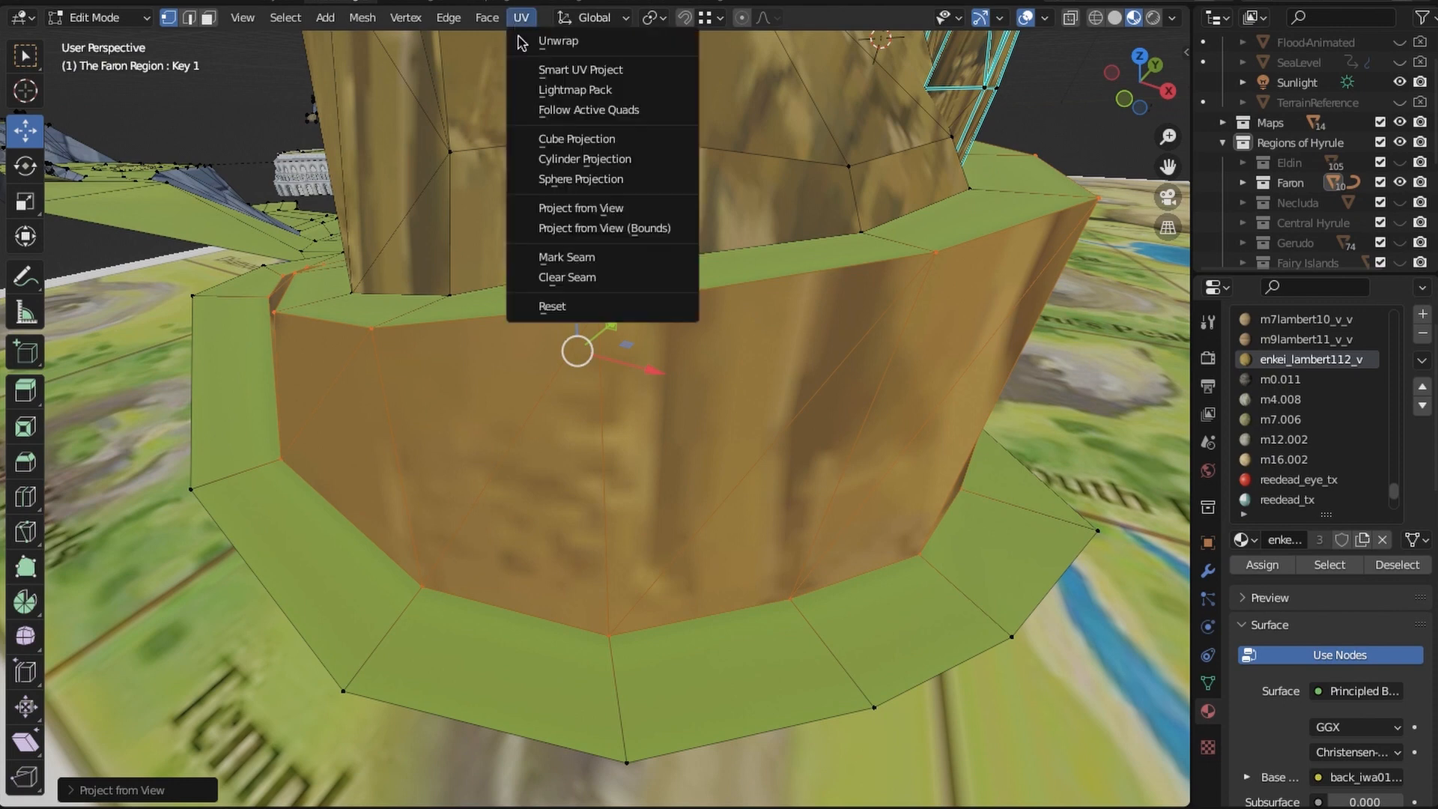
click(580, 209)
scroll(672, 549, down, 5)
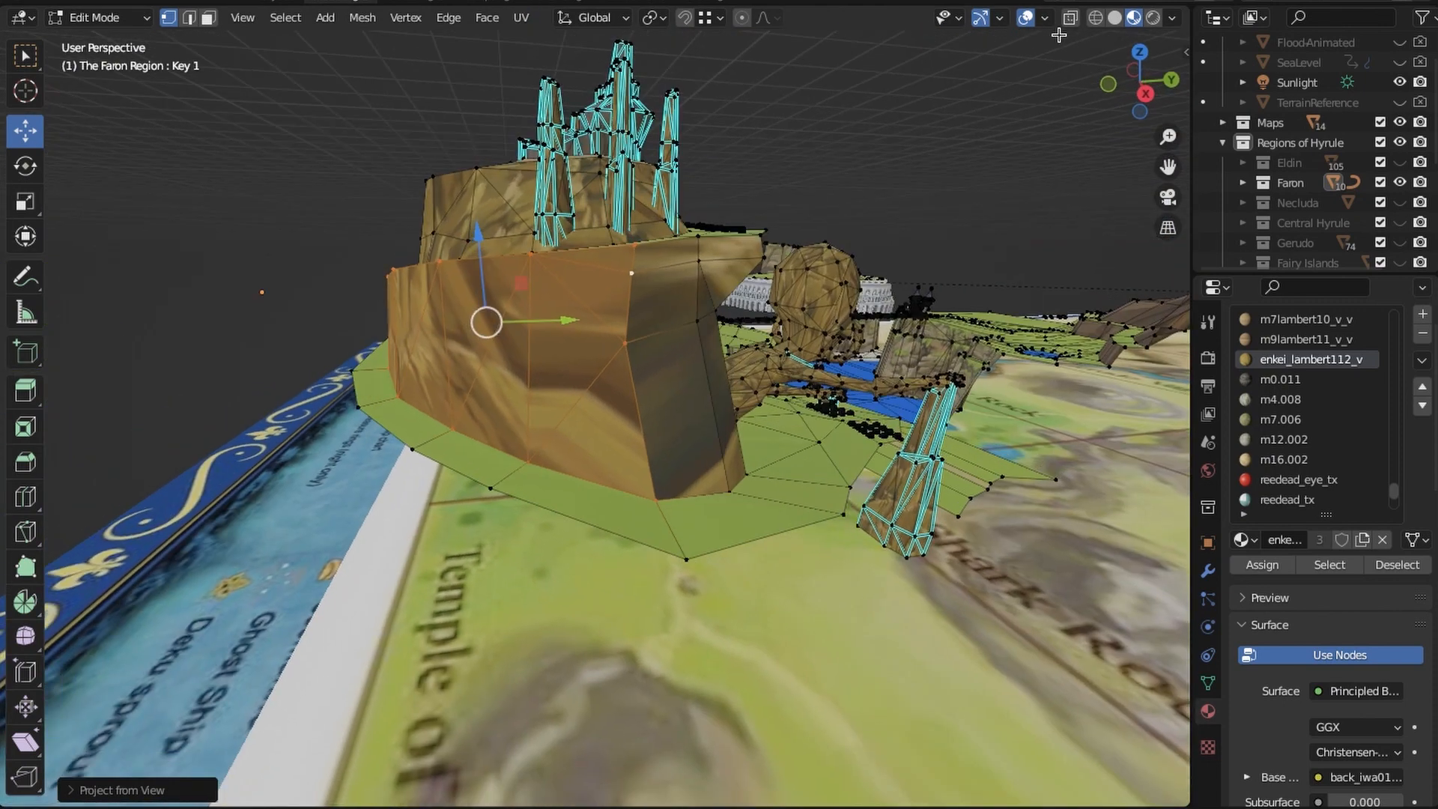
Hide the viewport overlays and examine the textured cliff, spiral path and surrounding regions from all sides
click(1028, 17)
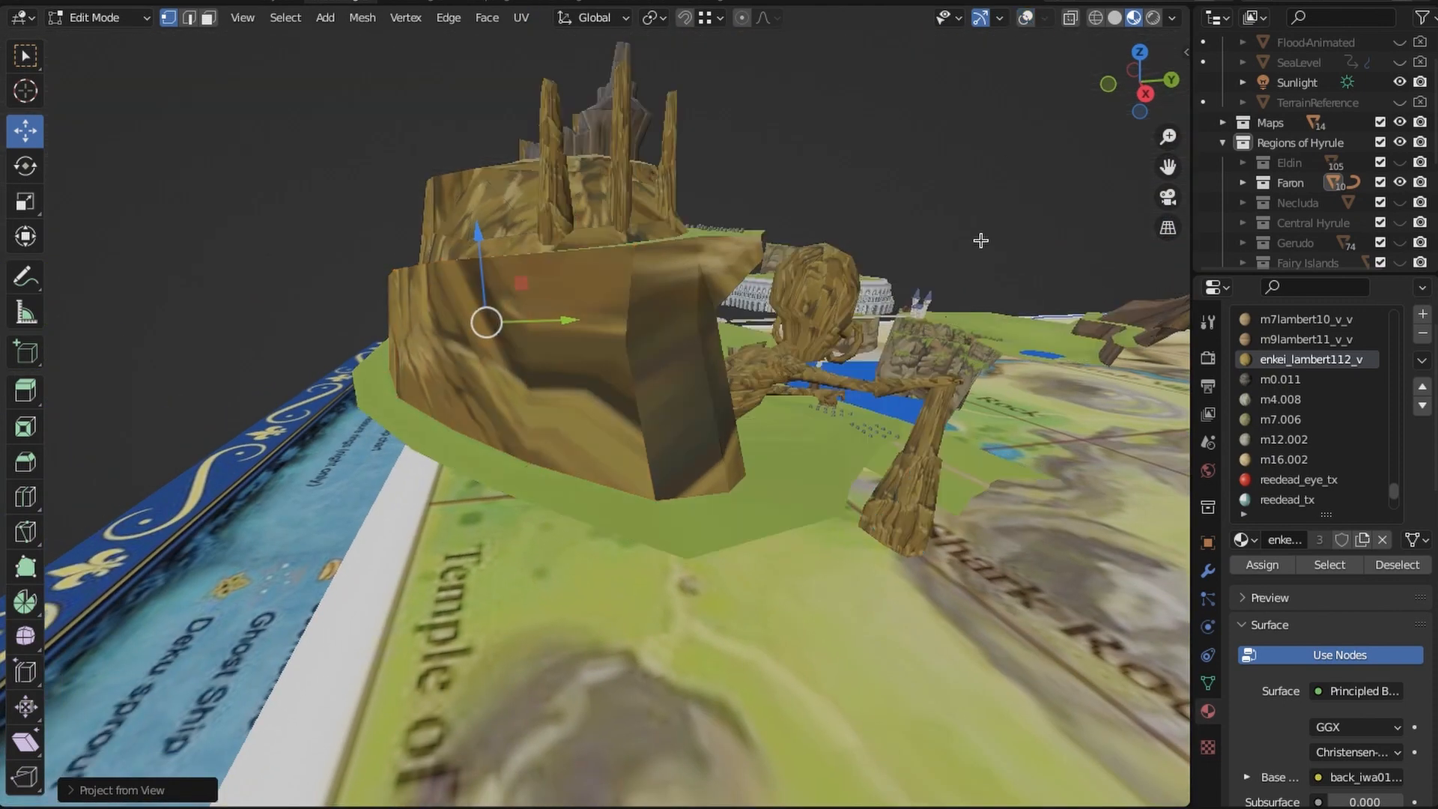
middle_drag(779, 310, 3, 63)
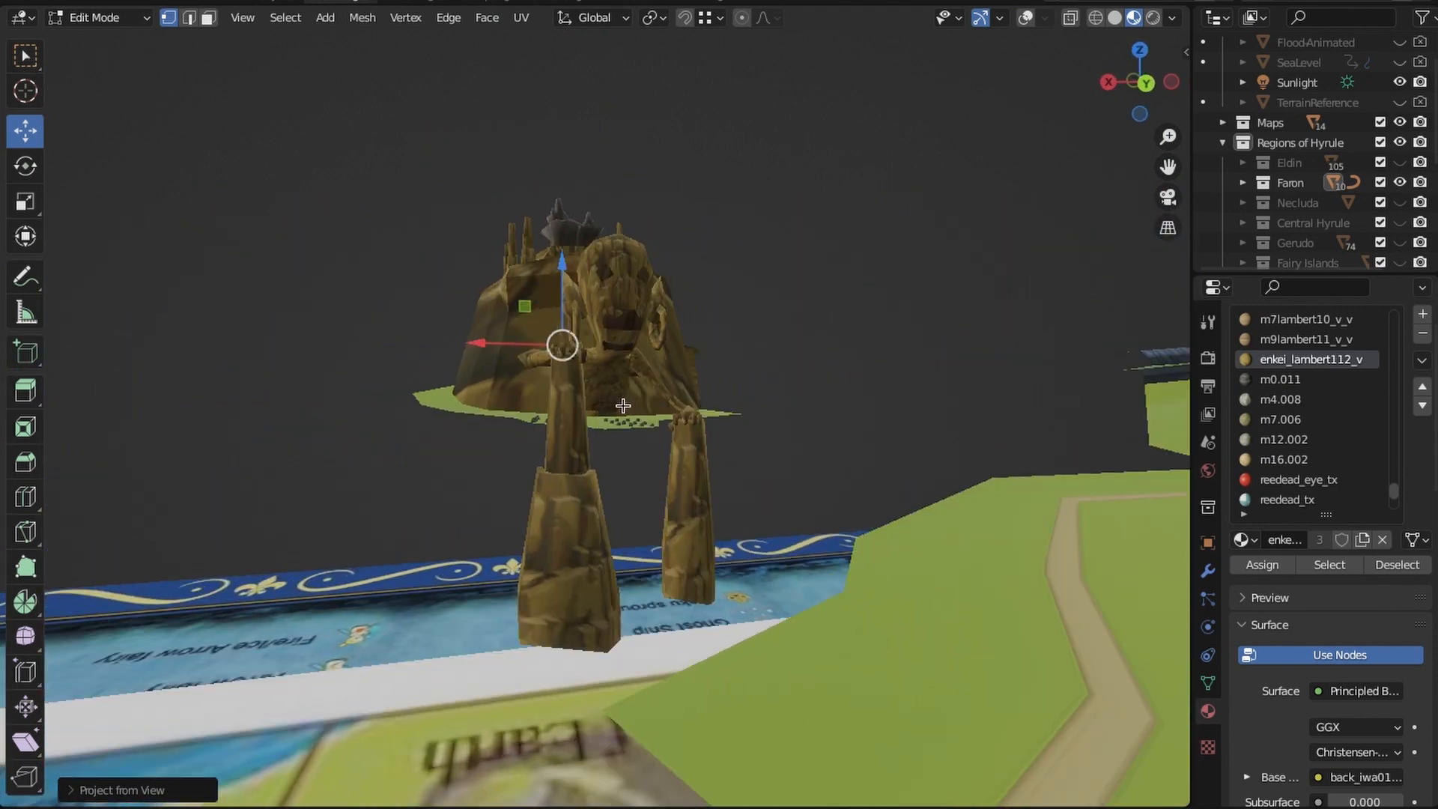
middle_drag(608, 414, 648, 409)
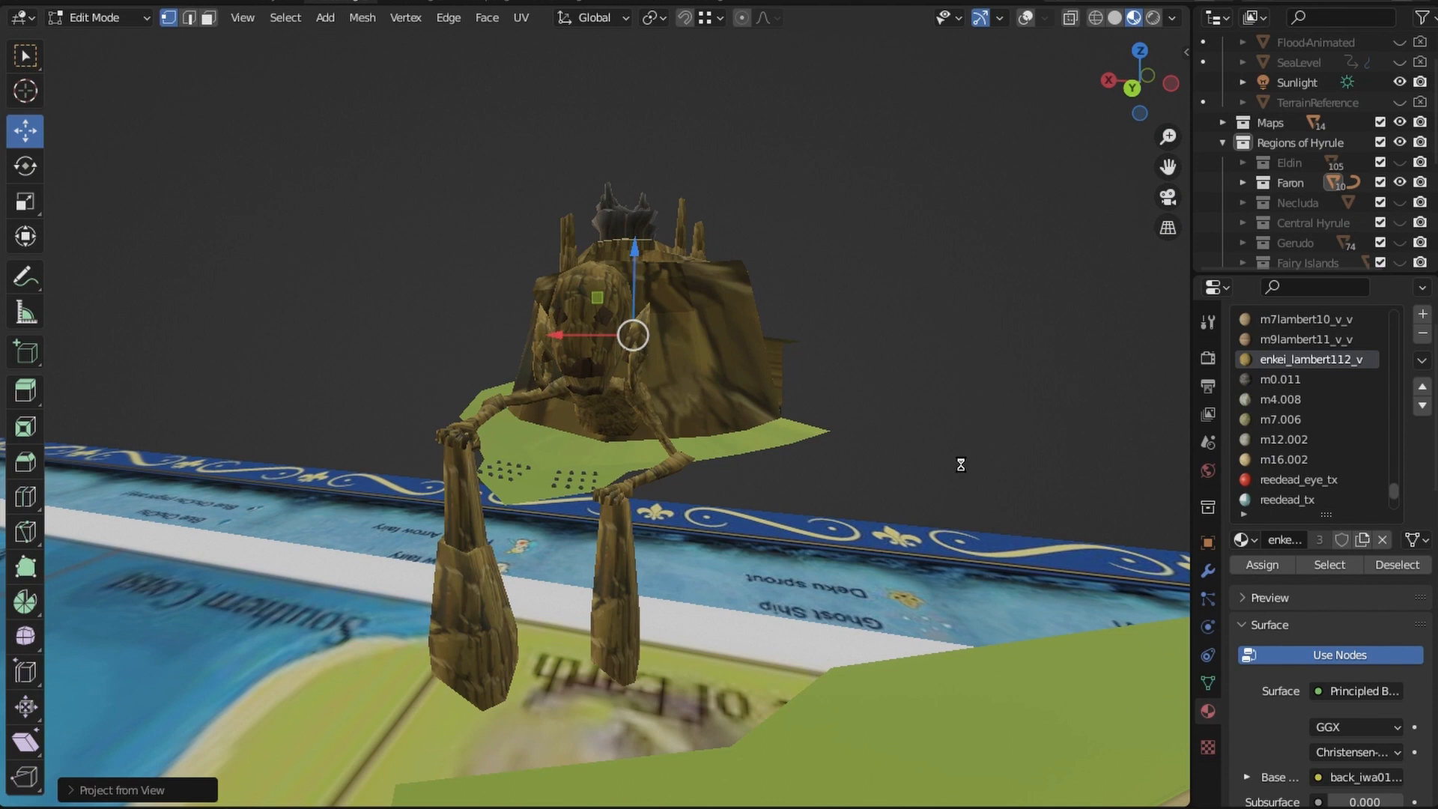
middle_drag(974, 498, 805, 443)
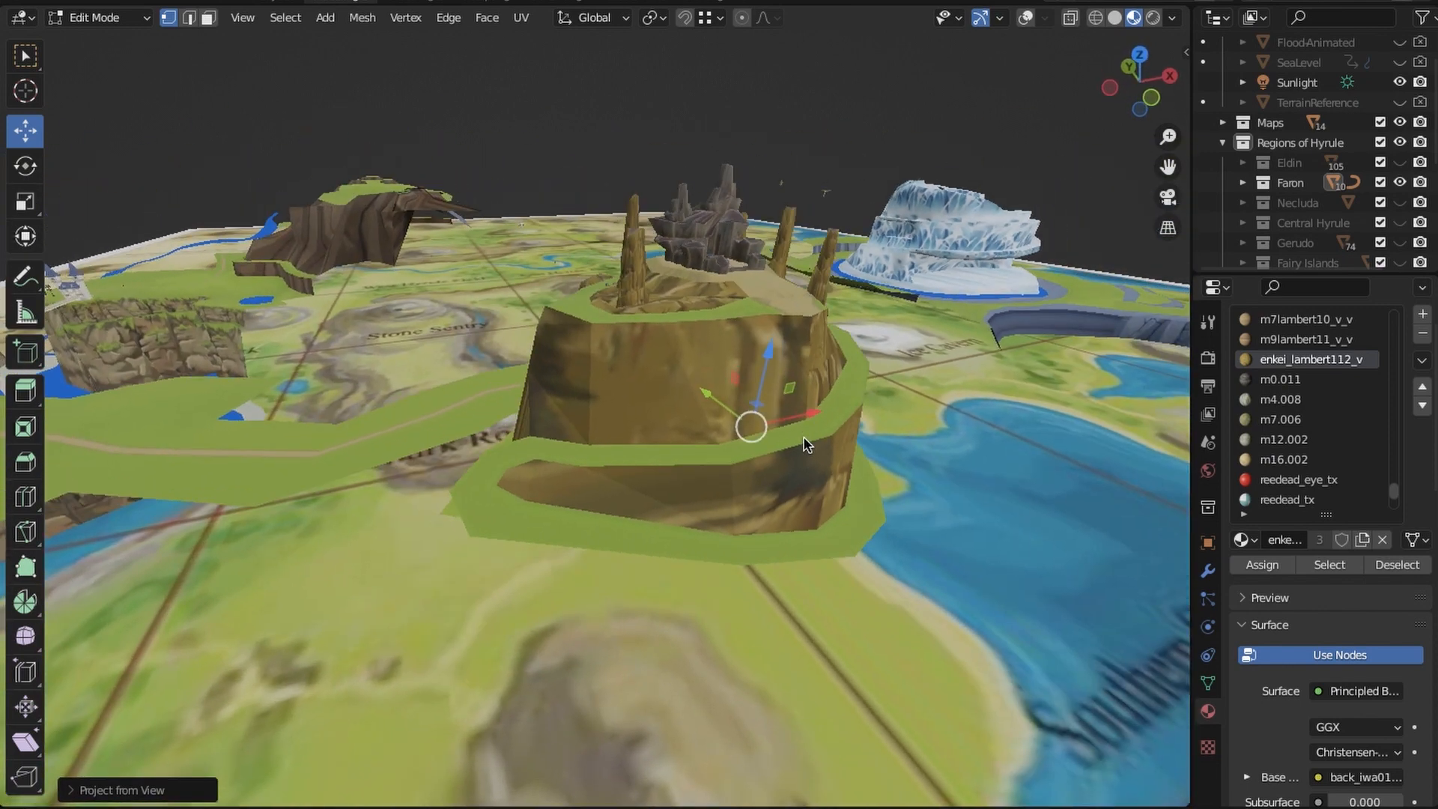
middle_drag(941, 482, 779, 350)
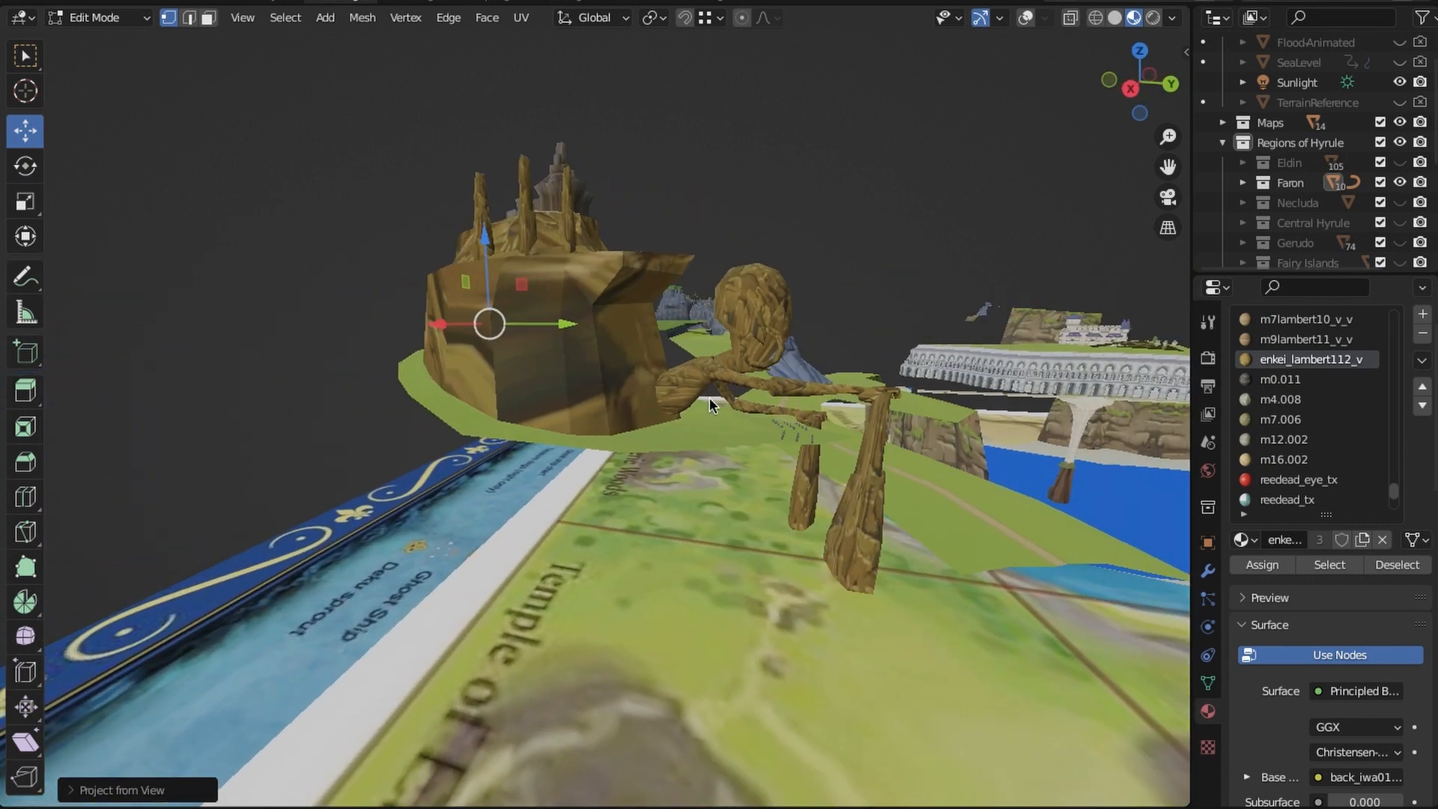
middle_drag(628, 405, 739, 392)
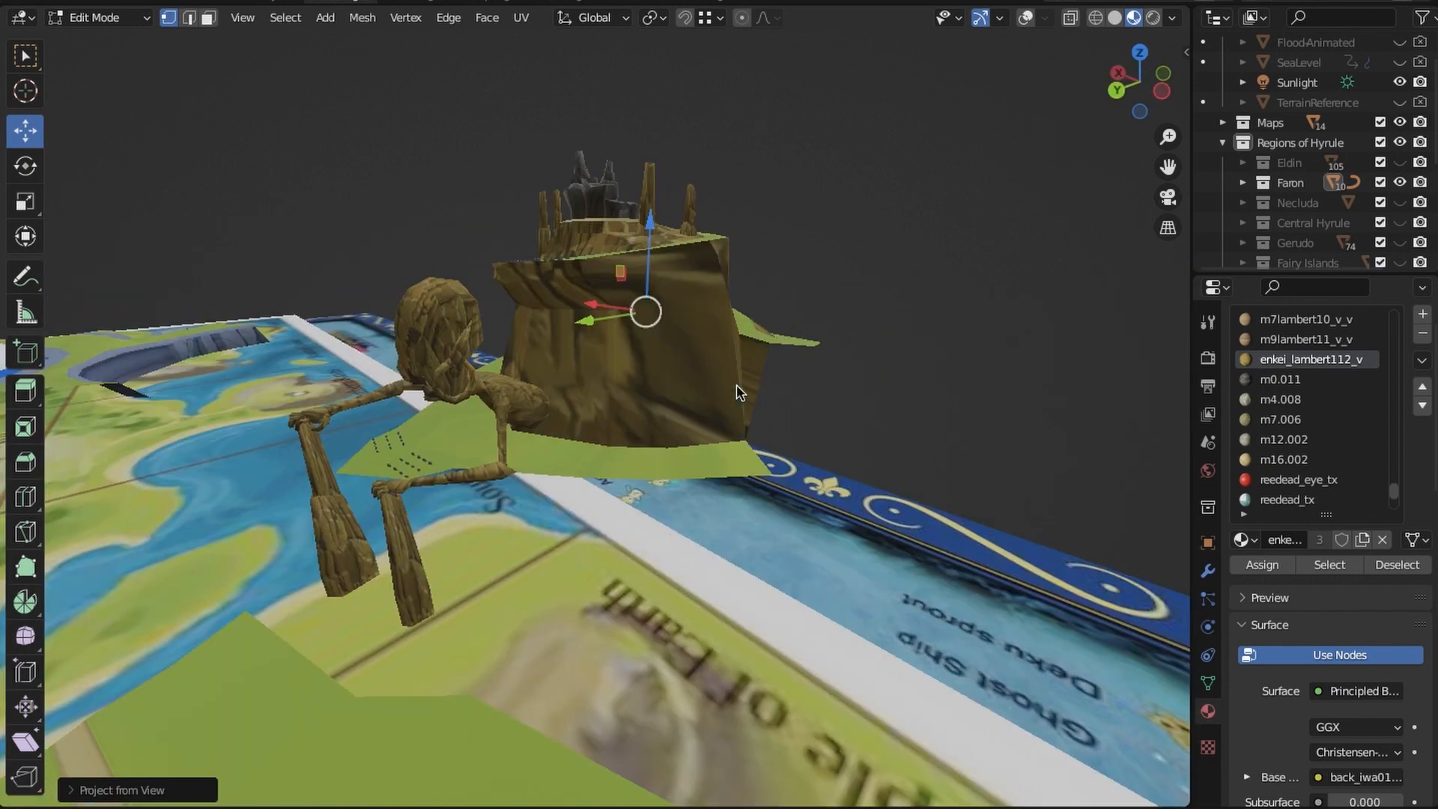
middle_drag(591, 354, 527, 440)
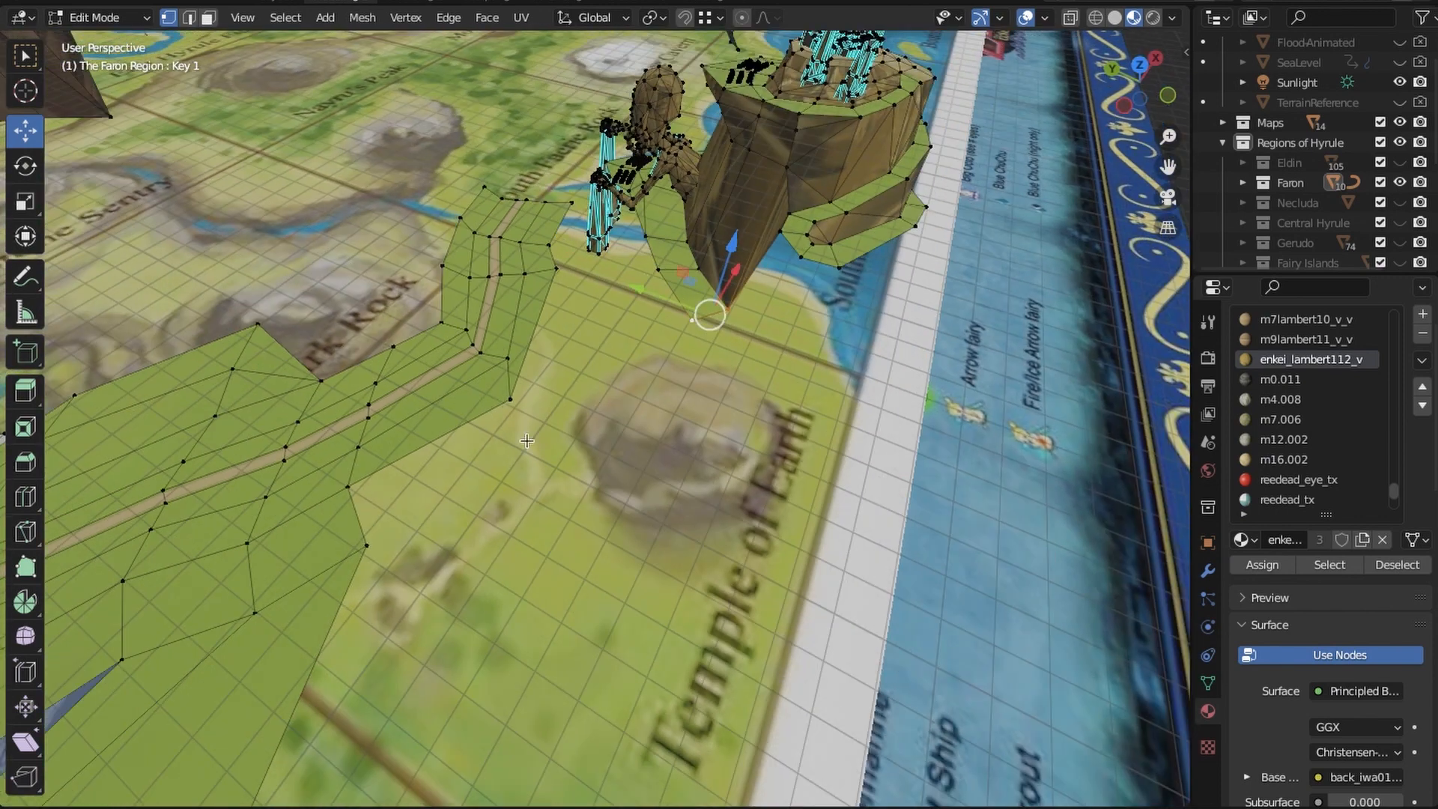
Bridge the mainland grass edge beside the winding path to the facing edge of the island's grass rim
middle_drag(485, 498, 600, 671)
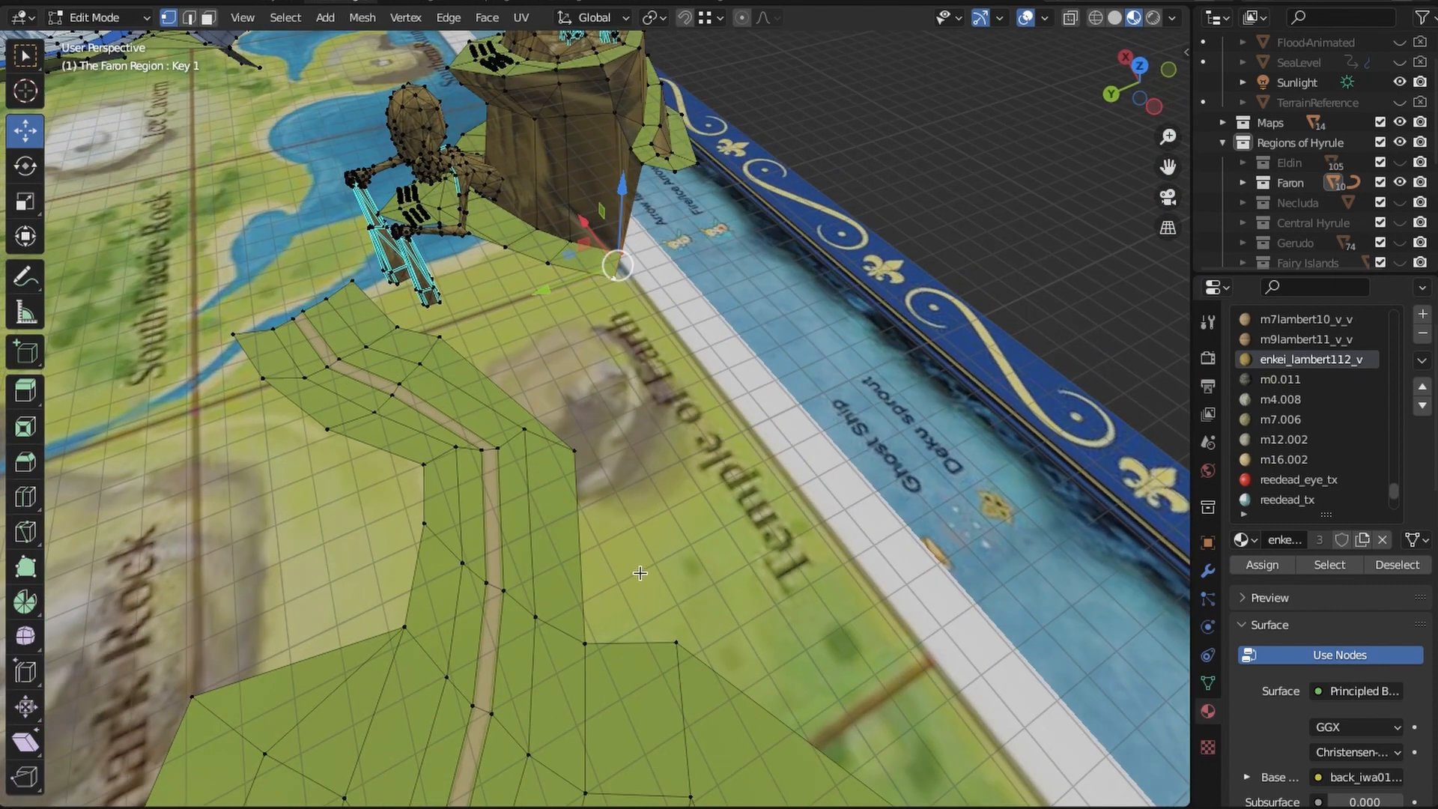
click(449, 17)
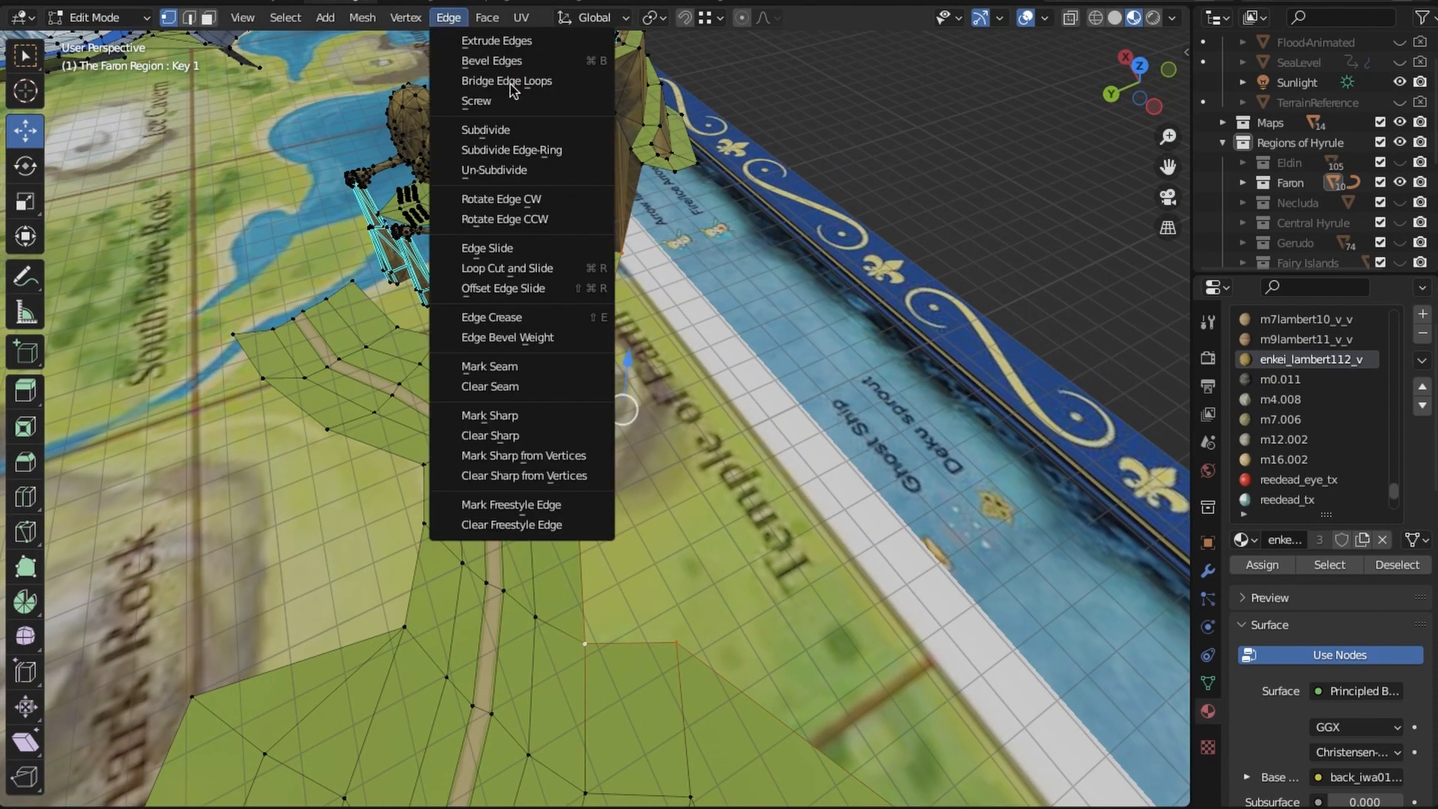
click(905, 474)
middle_drag(905, 473, 659, 457)
Select the whole Faron mesh, recalculate its normals outside and clear the selection
key(KP_7)
key(a)
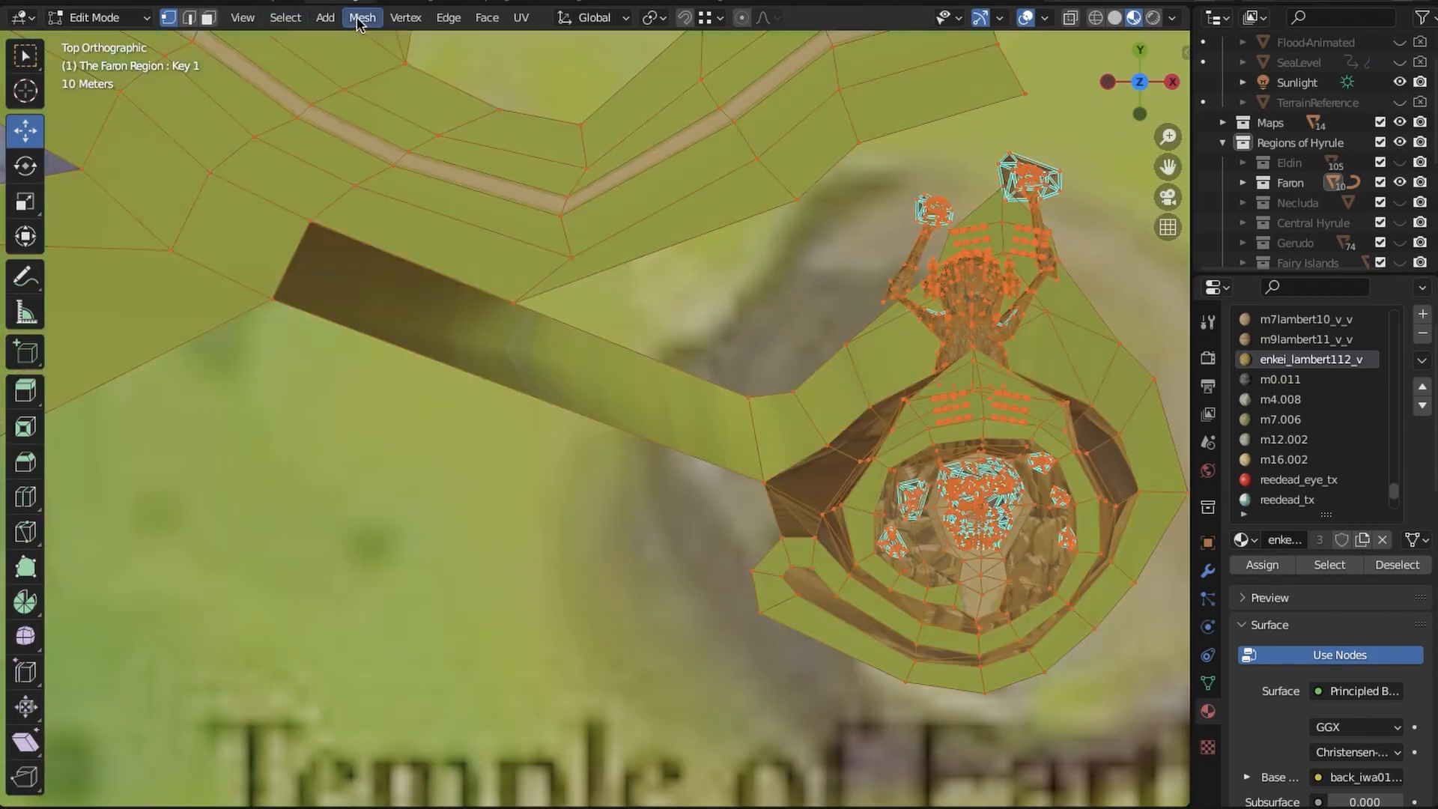
click(362, 18)
mouse_move(459, 366)
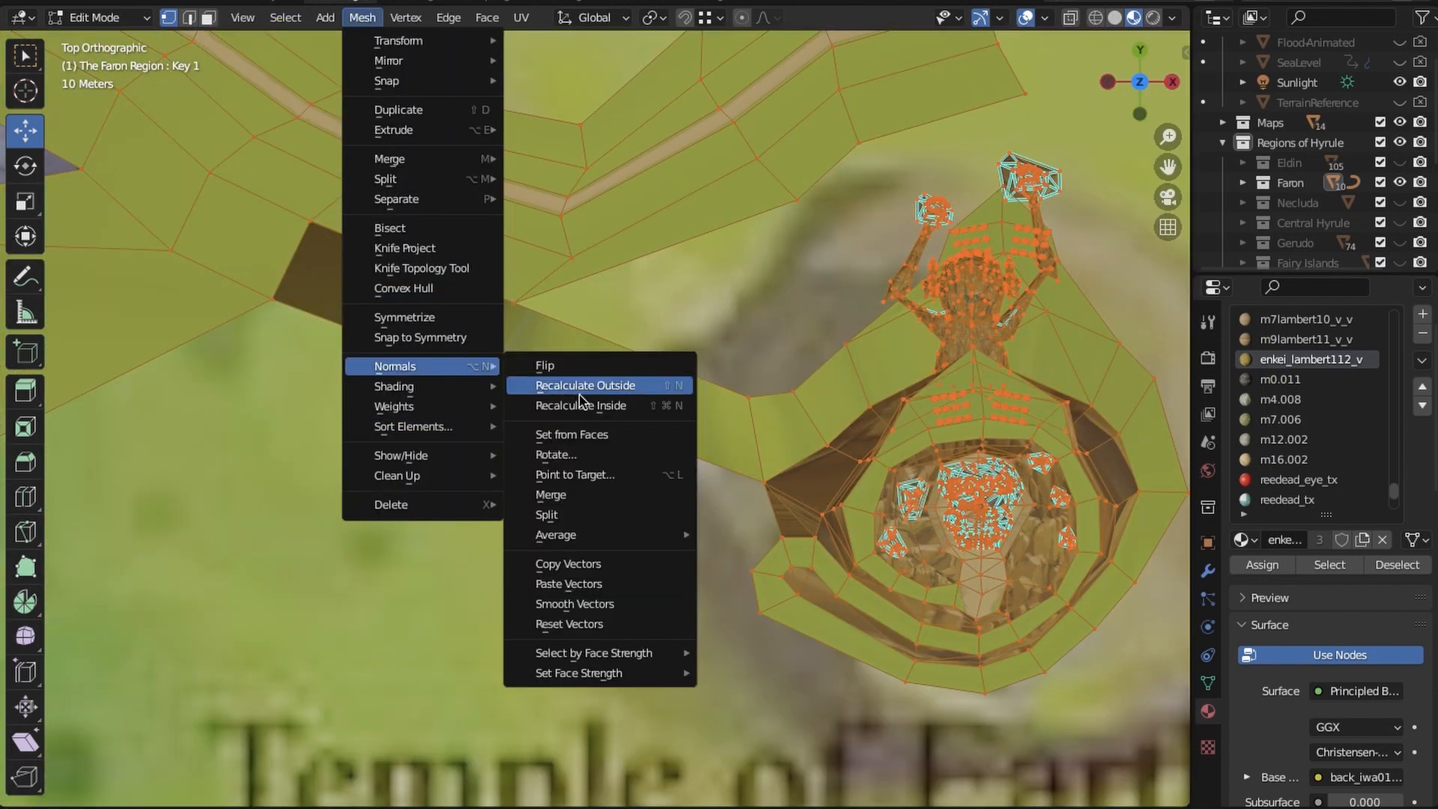
click(580, 391)
key(alt+a)
Subdivide the long outer edge of the new grass bridge and shift its middle vertex slightly outward
middle_drag(430, 591, 770, 450)
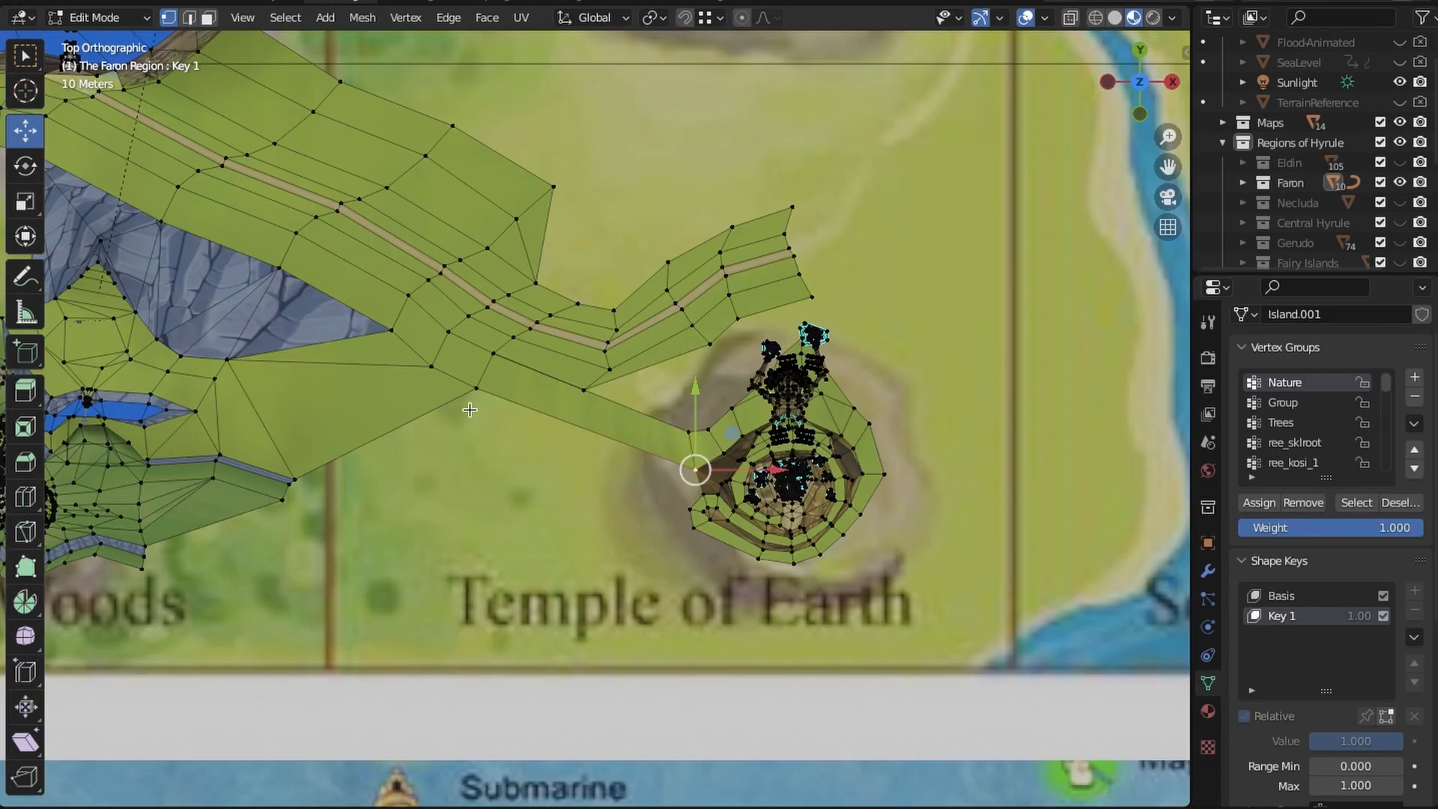
click(453, 19)
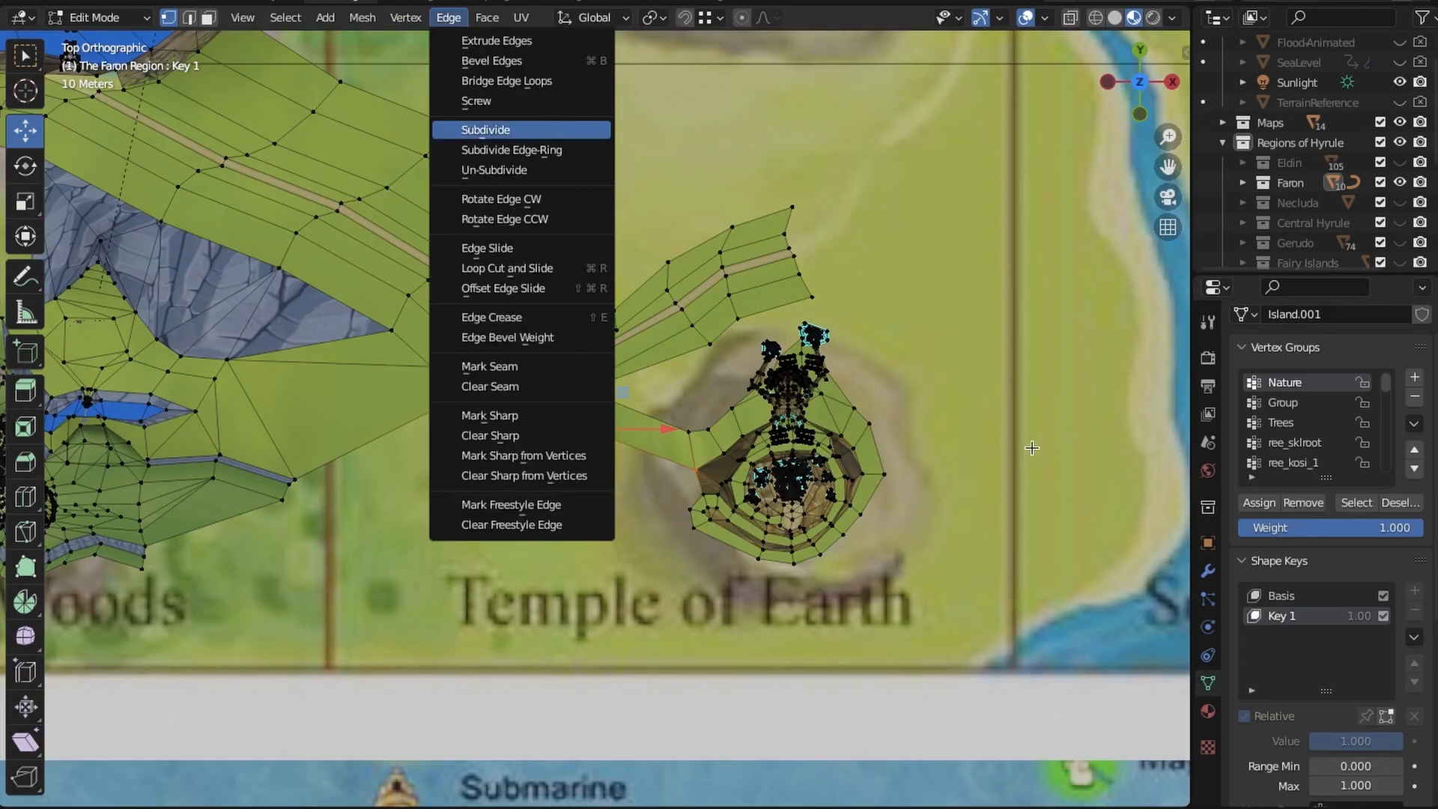
scroll(555, 429, up, 4)
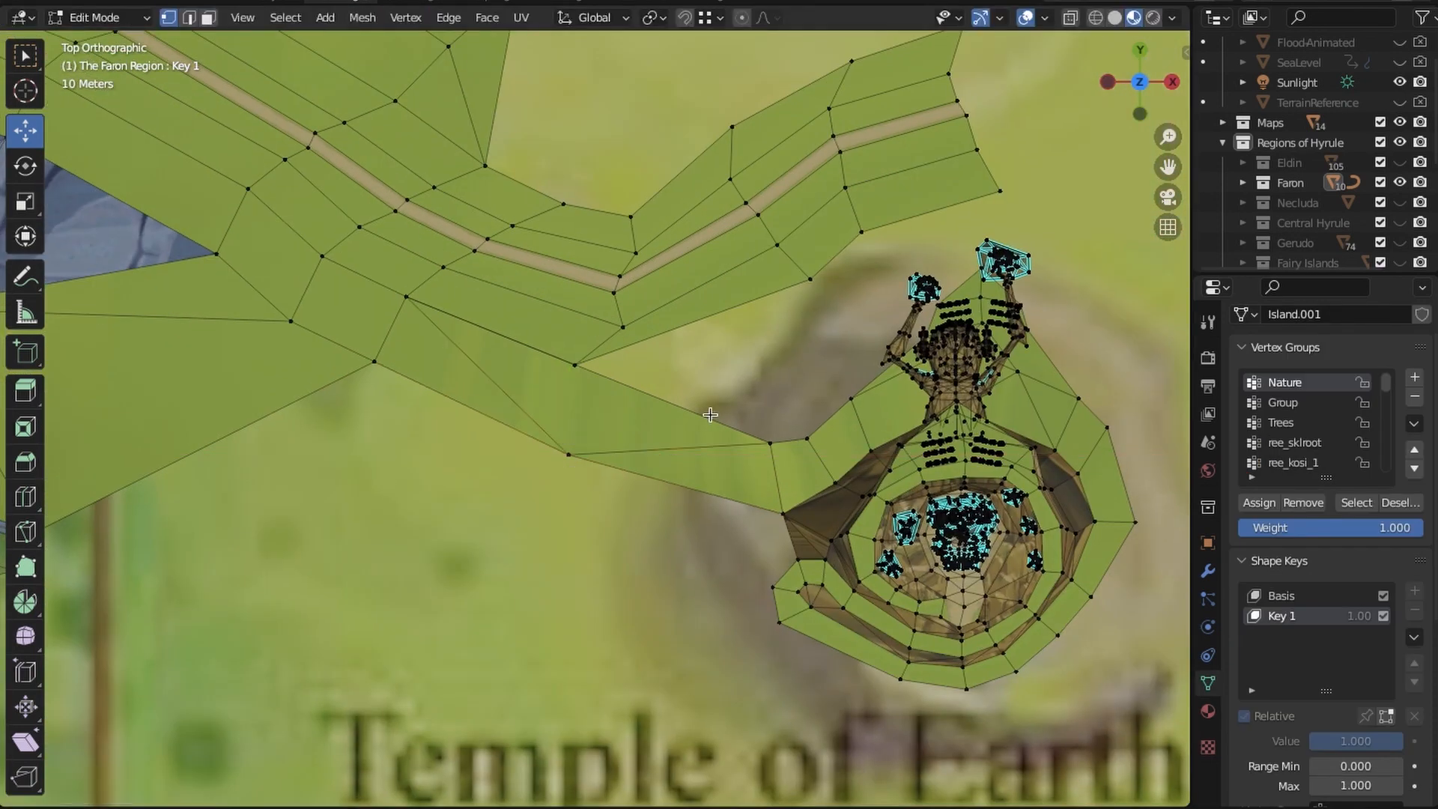
Extend the winding path's grass border with a new row of faces reaching the figure's stone pillars
shift+middle_drag(710, 415, 572, 508)
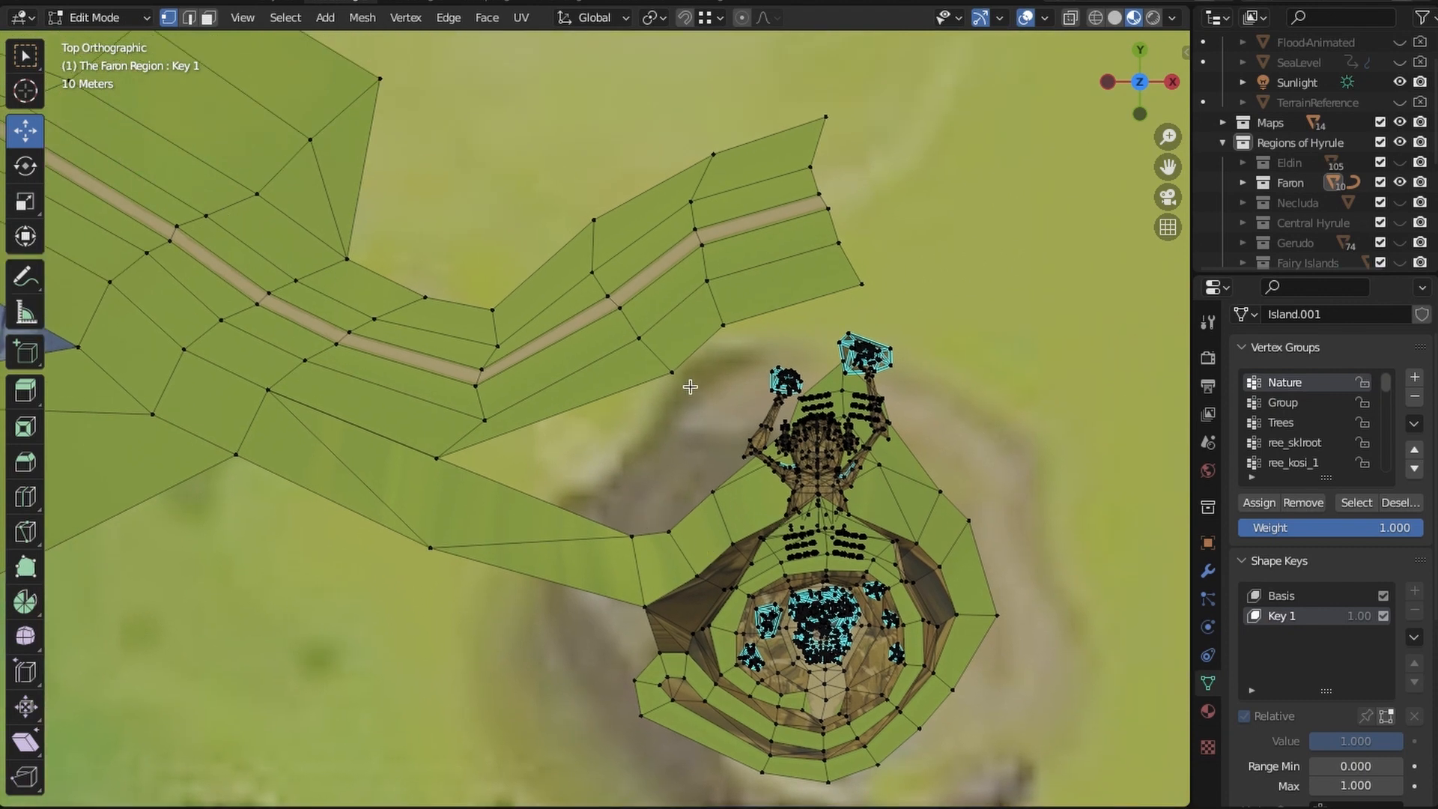
middle_drag(690, 386, 788, 455)
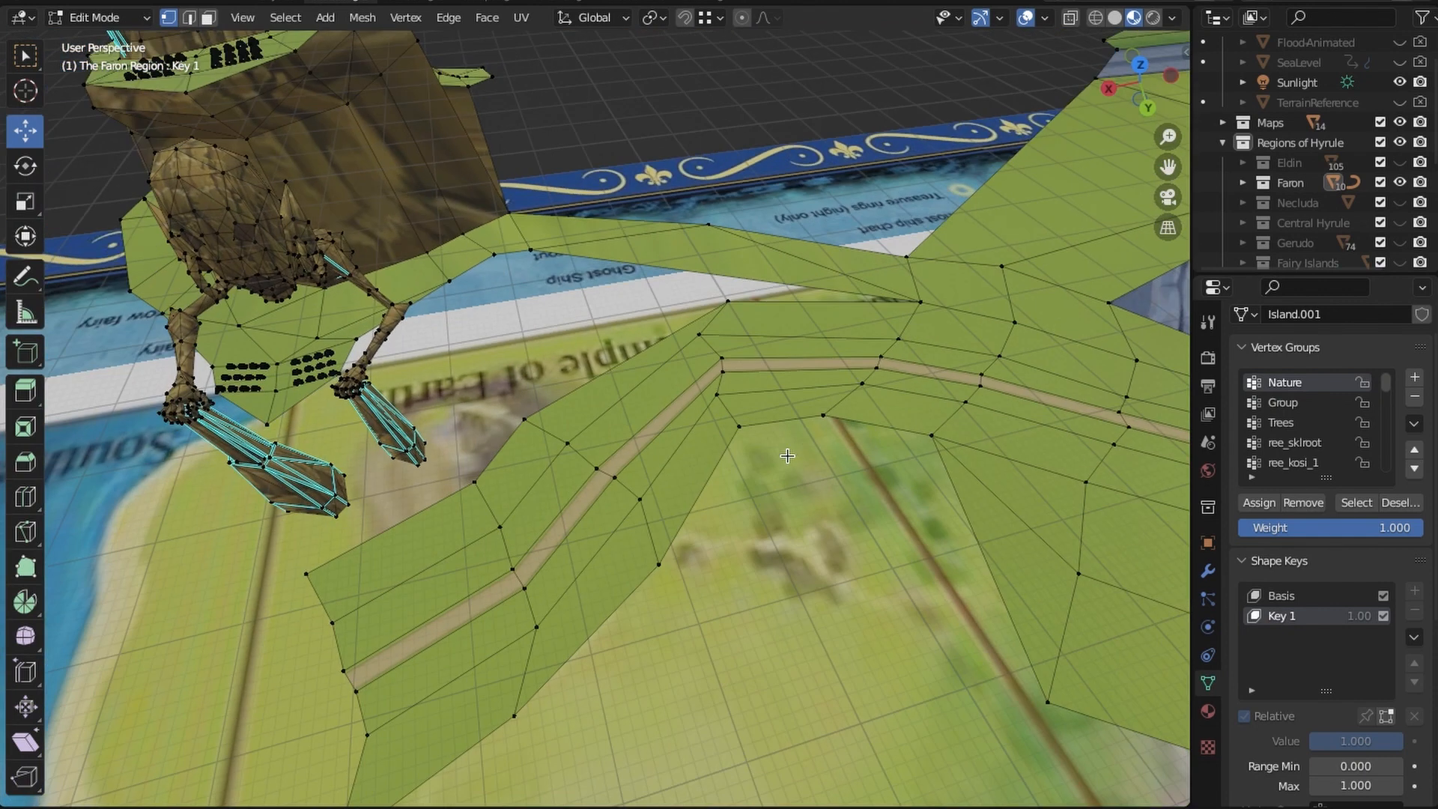
click(1141, 65)
shift+middle_drag(703, 440, 569, 394)
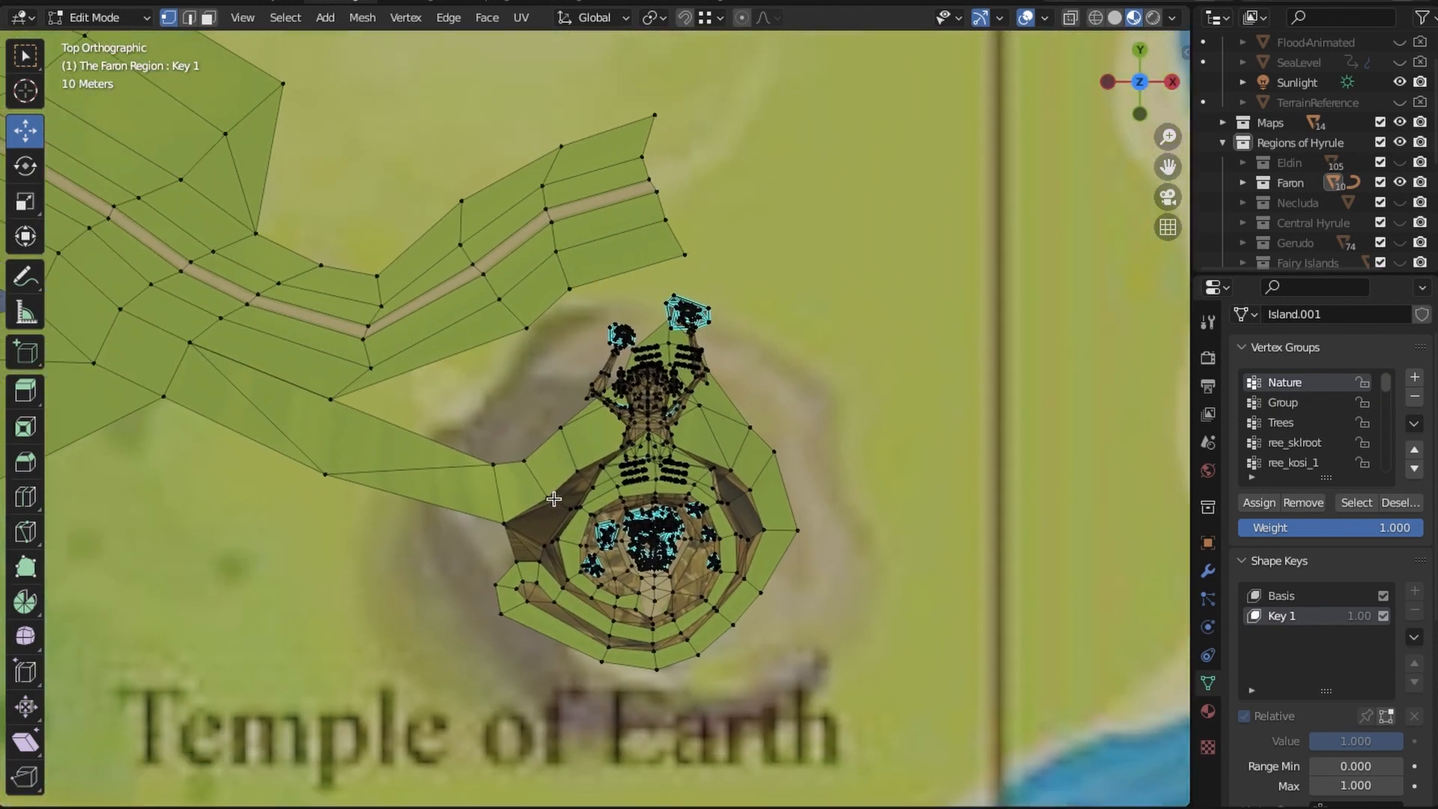
ctrl+middle_drag(554, 499, 518, 324)
shift+middle_drag(518, 324, 621, 197)
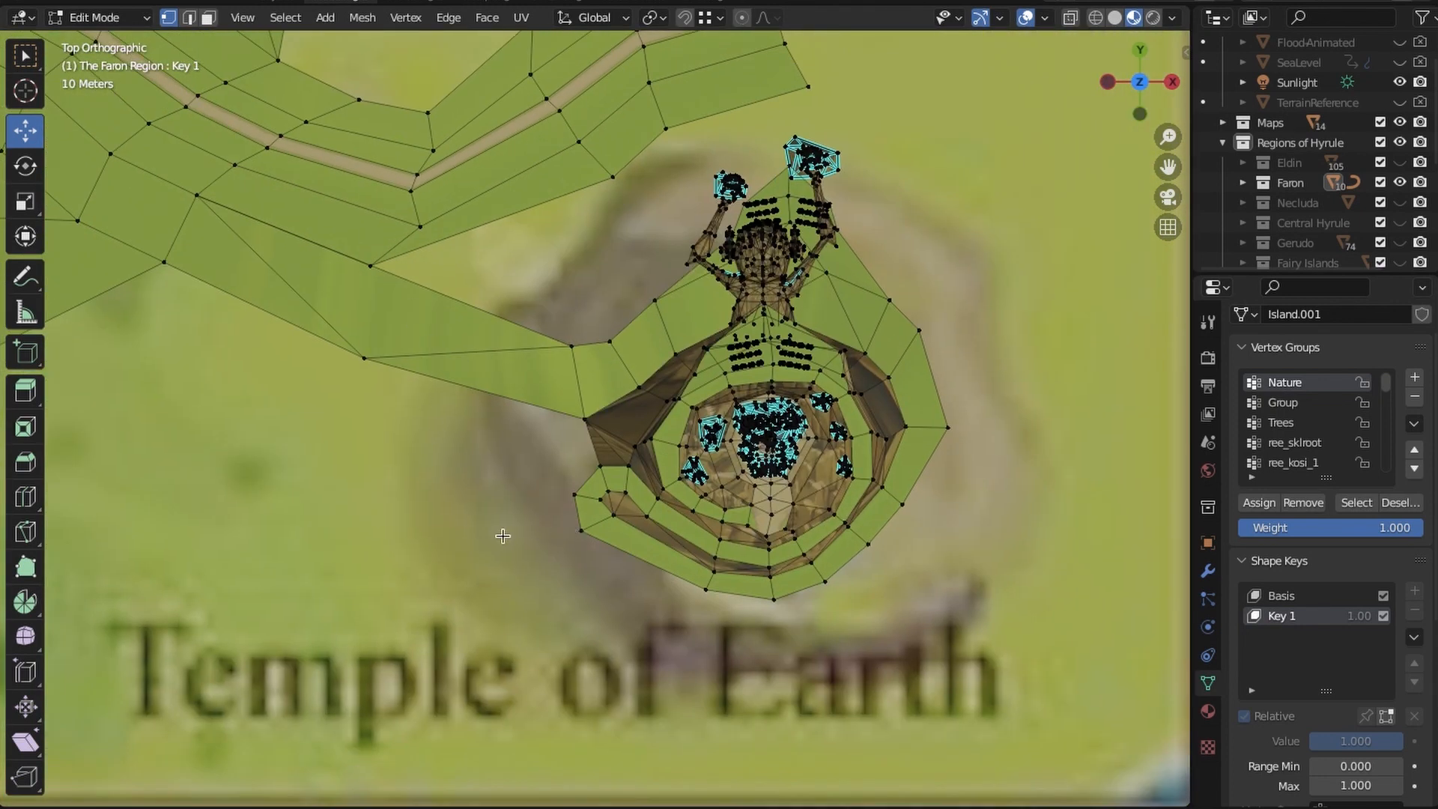
shift+middle_drag(638, 381, 563, 566)
ctrl+middle_drag(564, 503, 1083, 134)
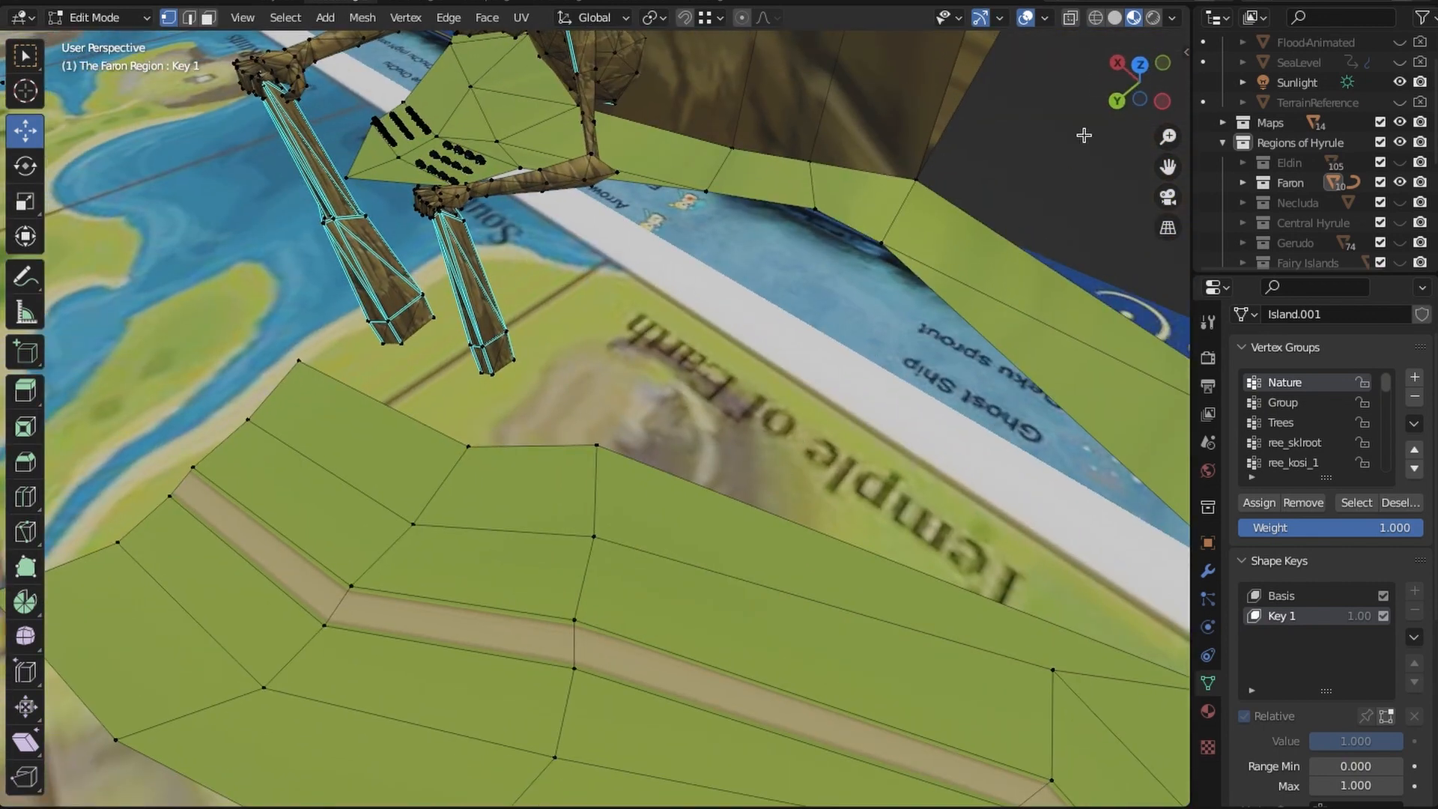
click(1142, 69)
ctrl+middle_drag(698, 447, 561, 474)
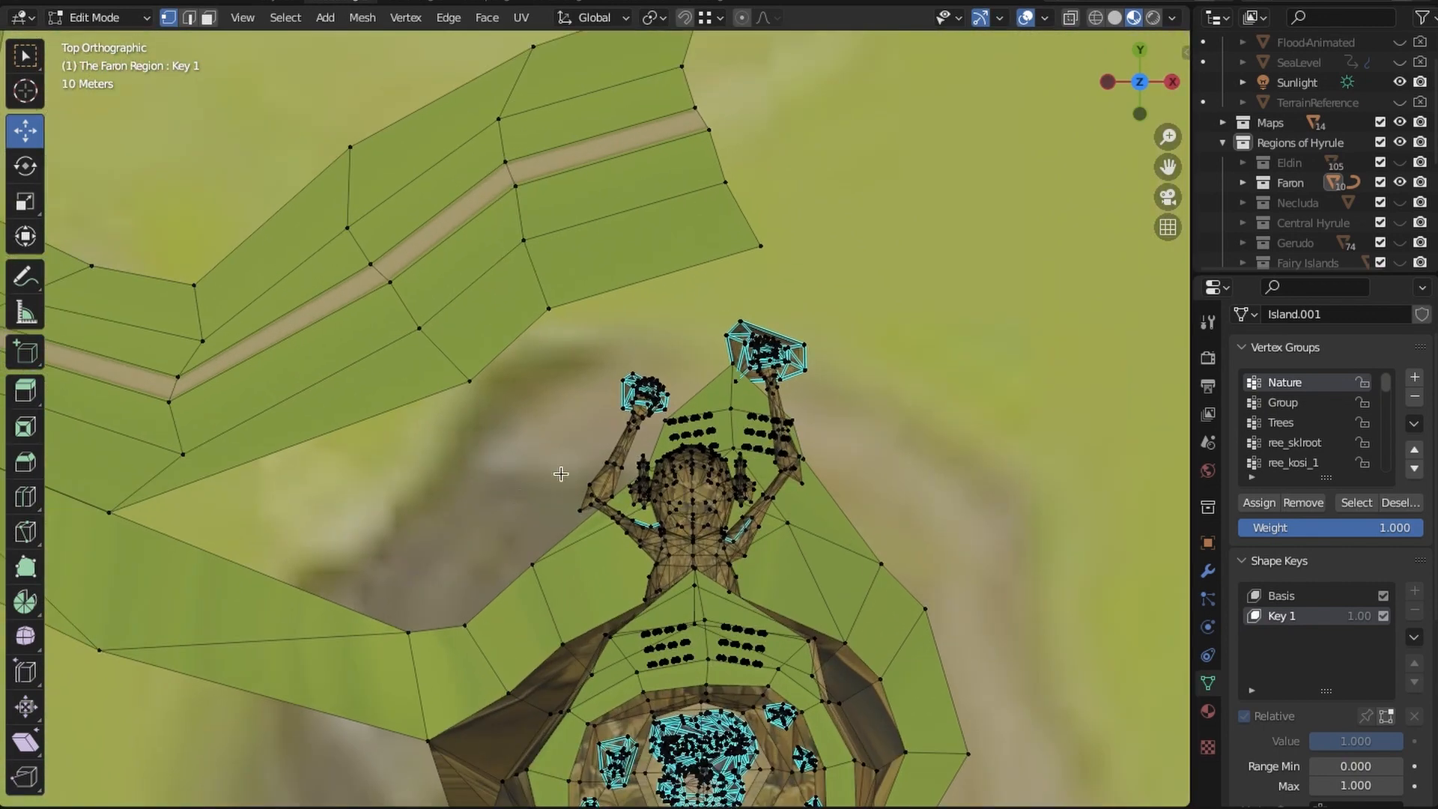
shift+middle_drag(483, 502, 540, 490)
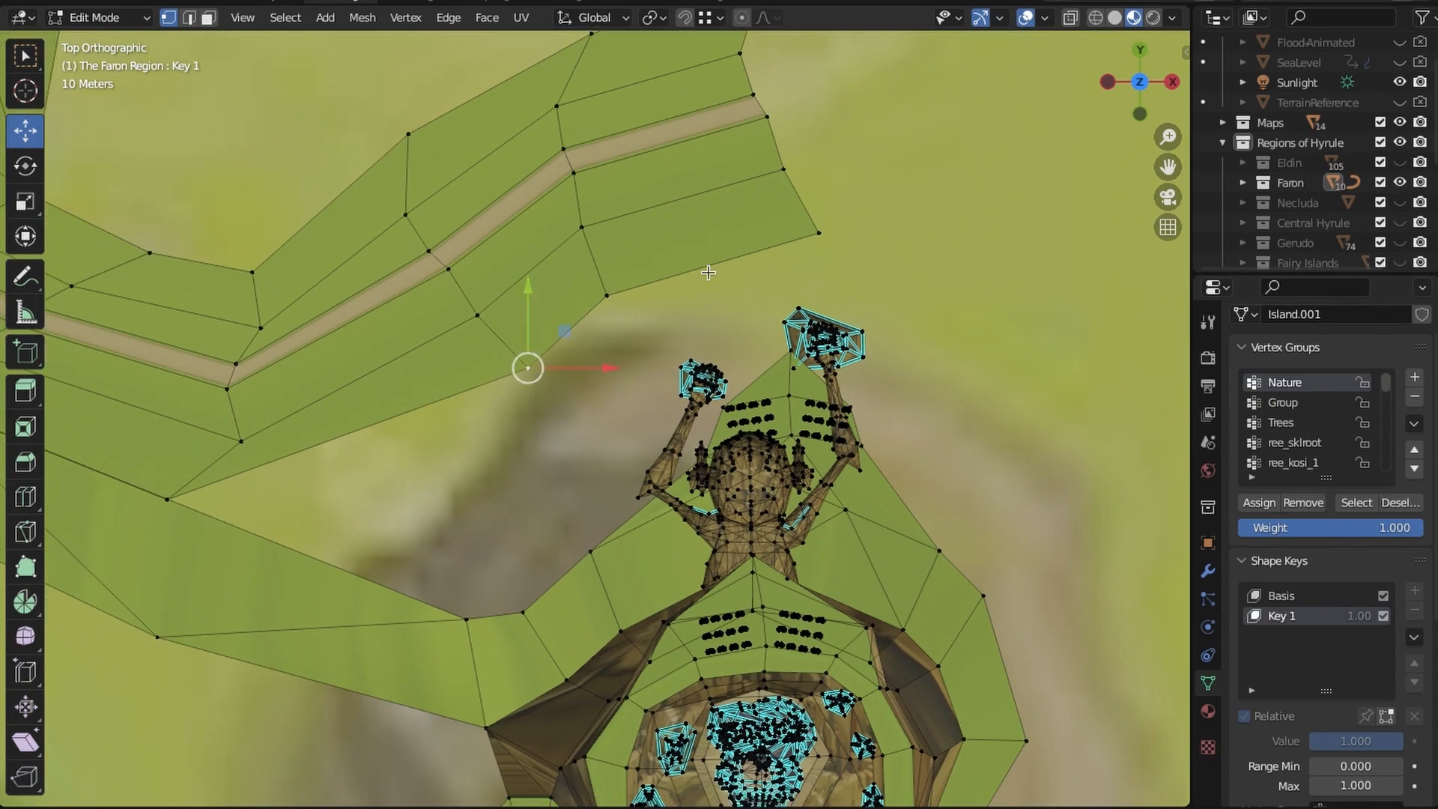
middle_drag(808, 225, 660, 582)
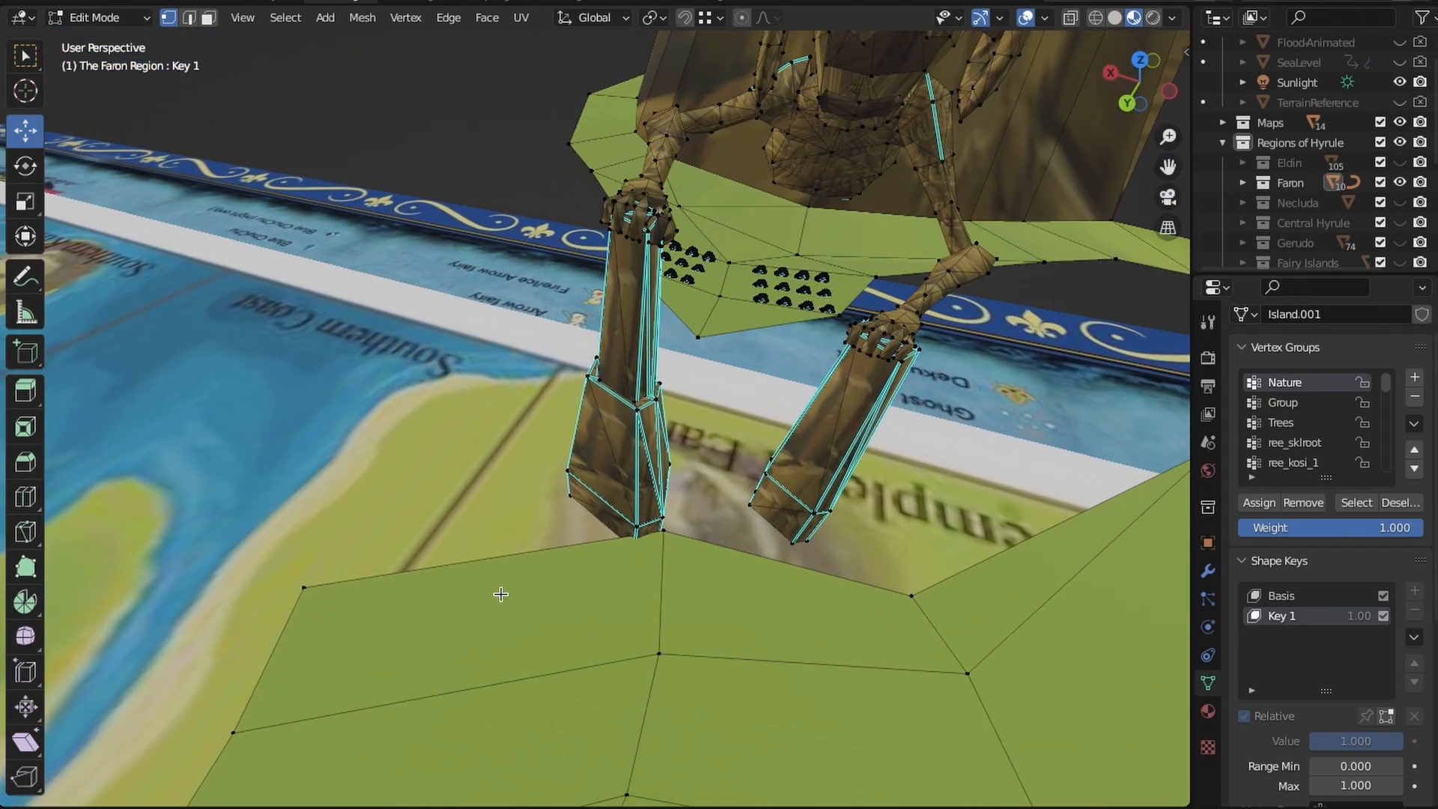
Try to bridge the grass border's outer edge near the pillars to the island's grass rim
middle_drag(321, 587, 433, 186)
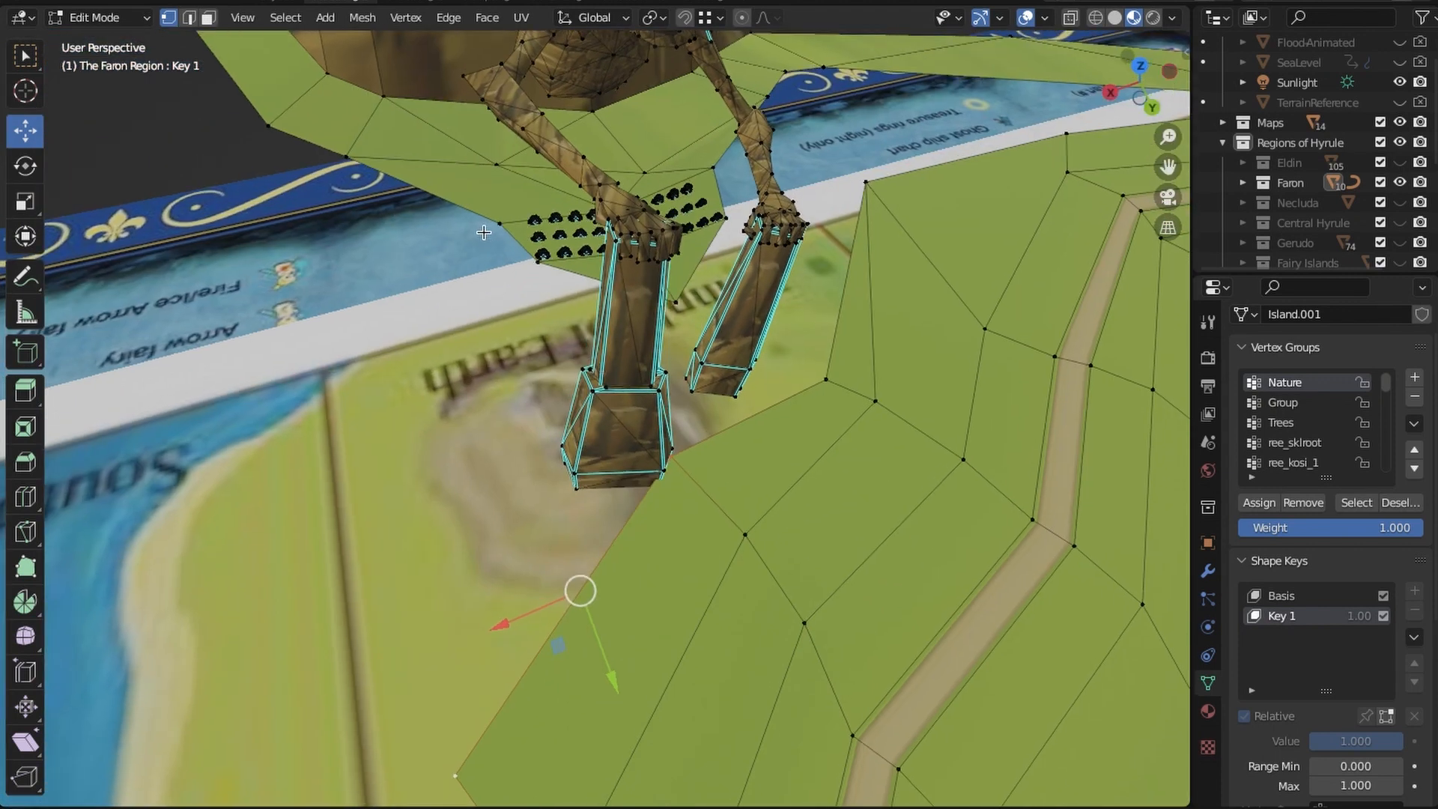
click(451, 25)
click(509, 80)
middle_drag(738, 418, 859, 422)
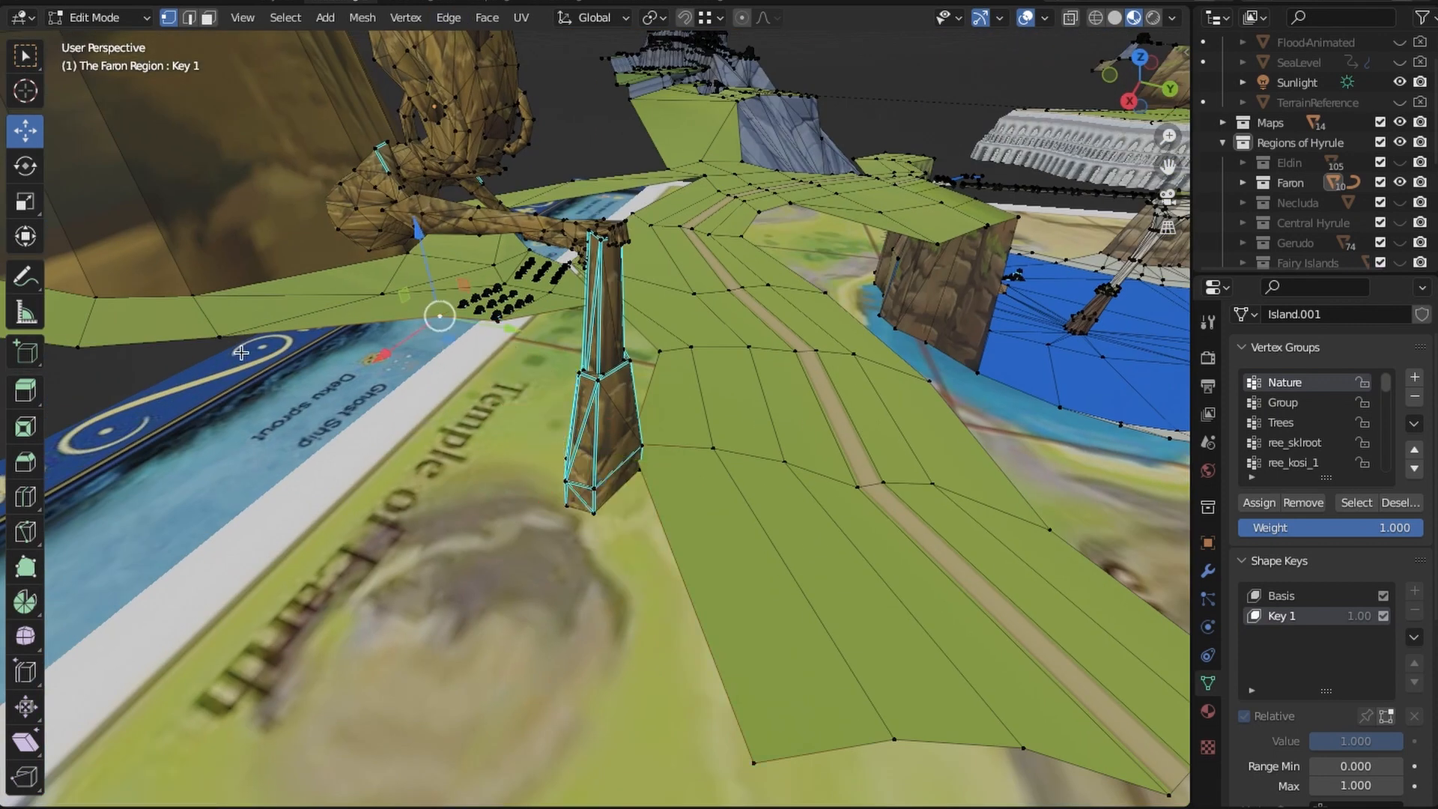
middle_drag(240, 352, 539, 549)
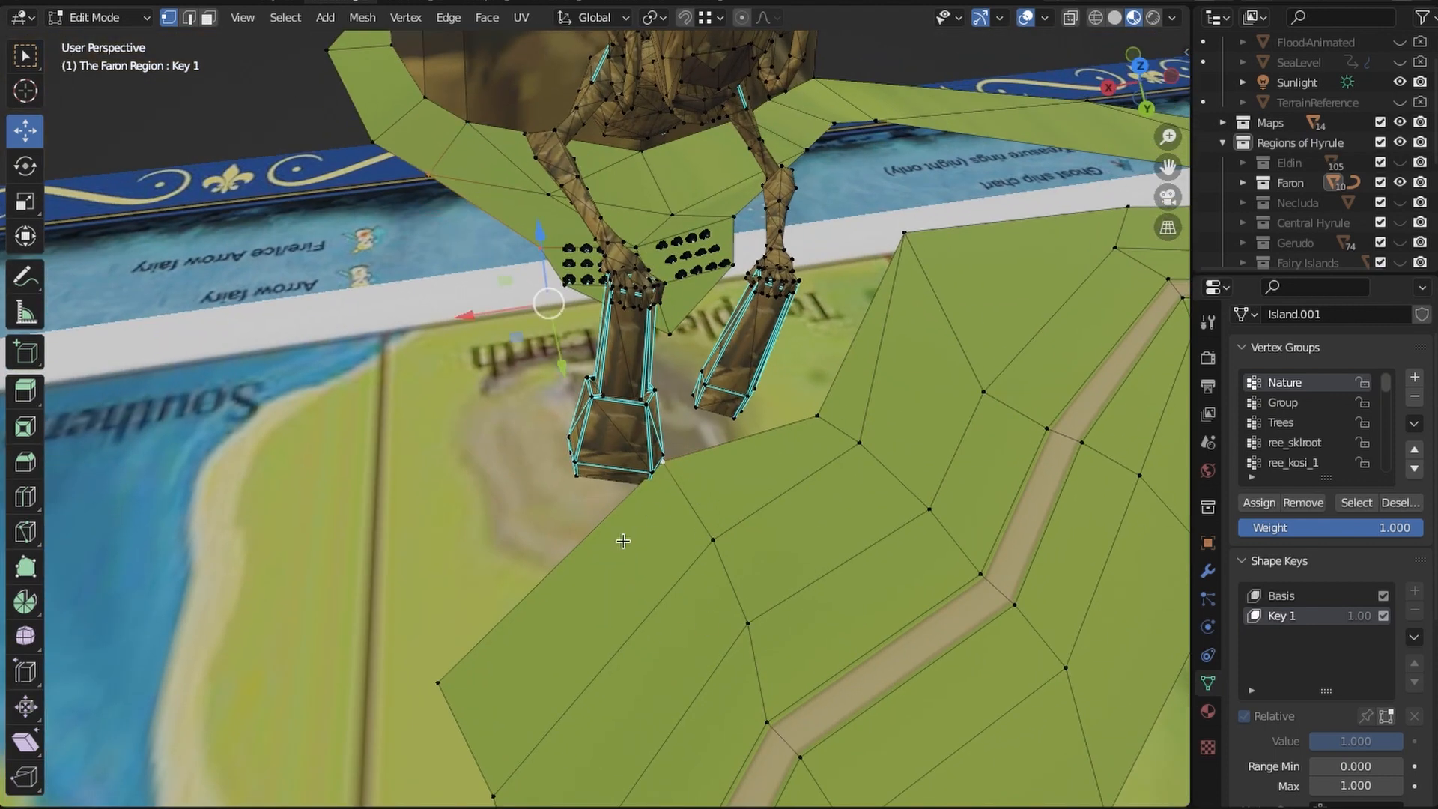
click(444, 18)
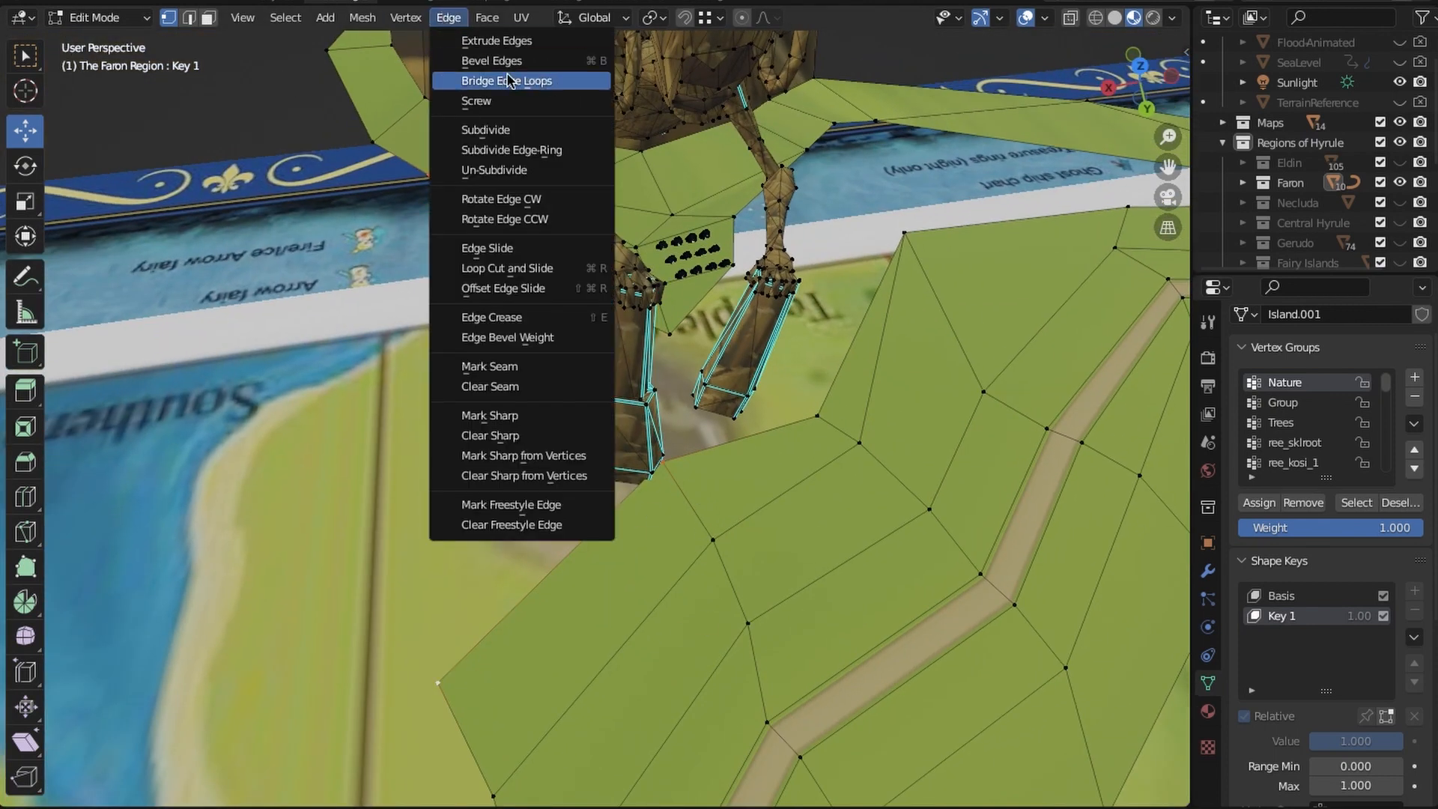
click(509, 81)
middle_drag(892, 594, 592, 515)
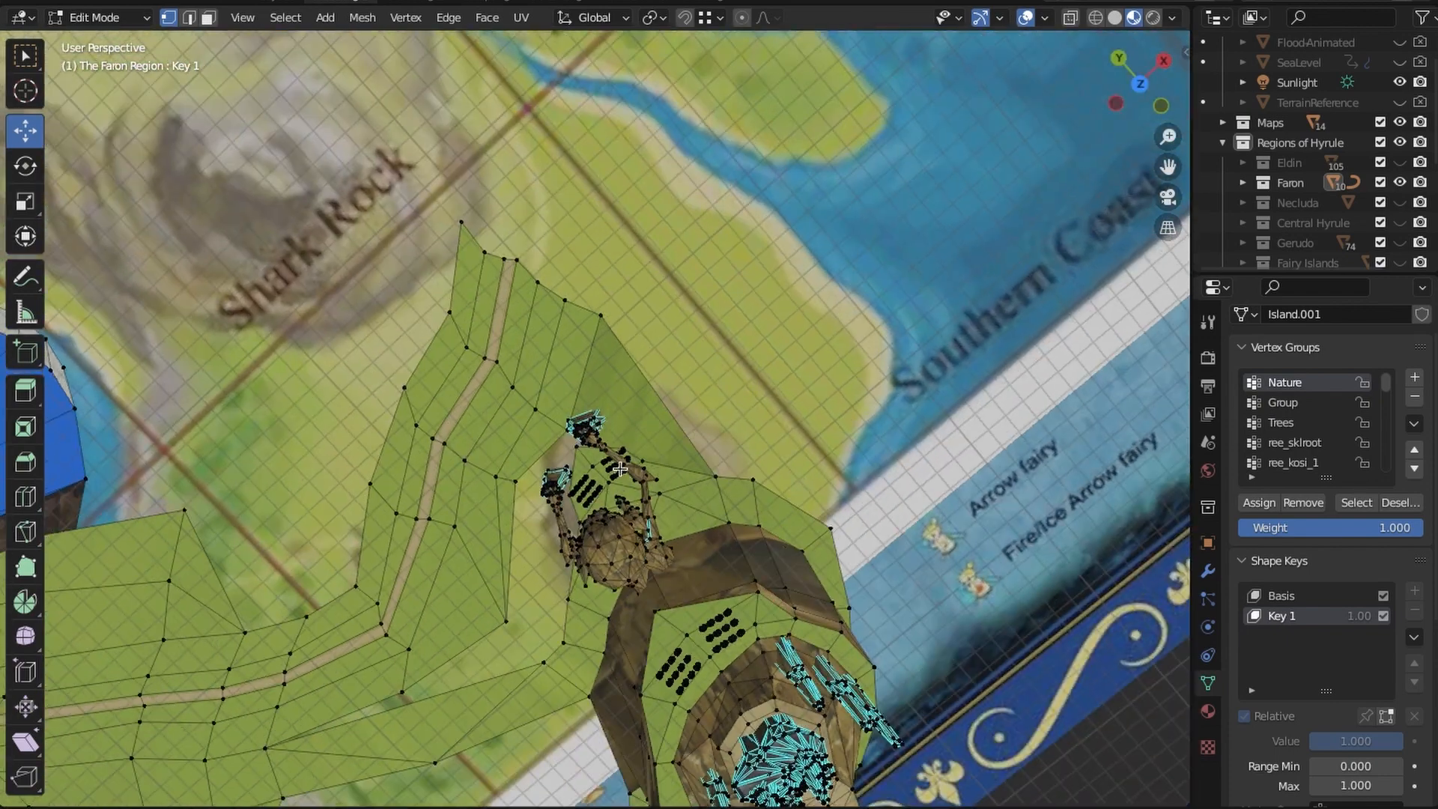
Extrude the grass border's outer end edge into a curved strip around the side of the Temple of Earth island
scroll(592, 515, up, 3)
click(1140, 85)
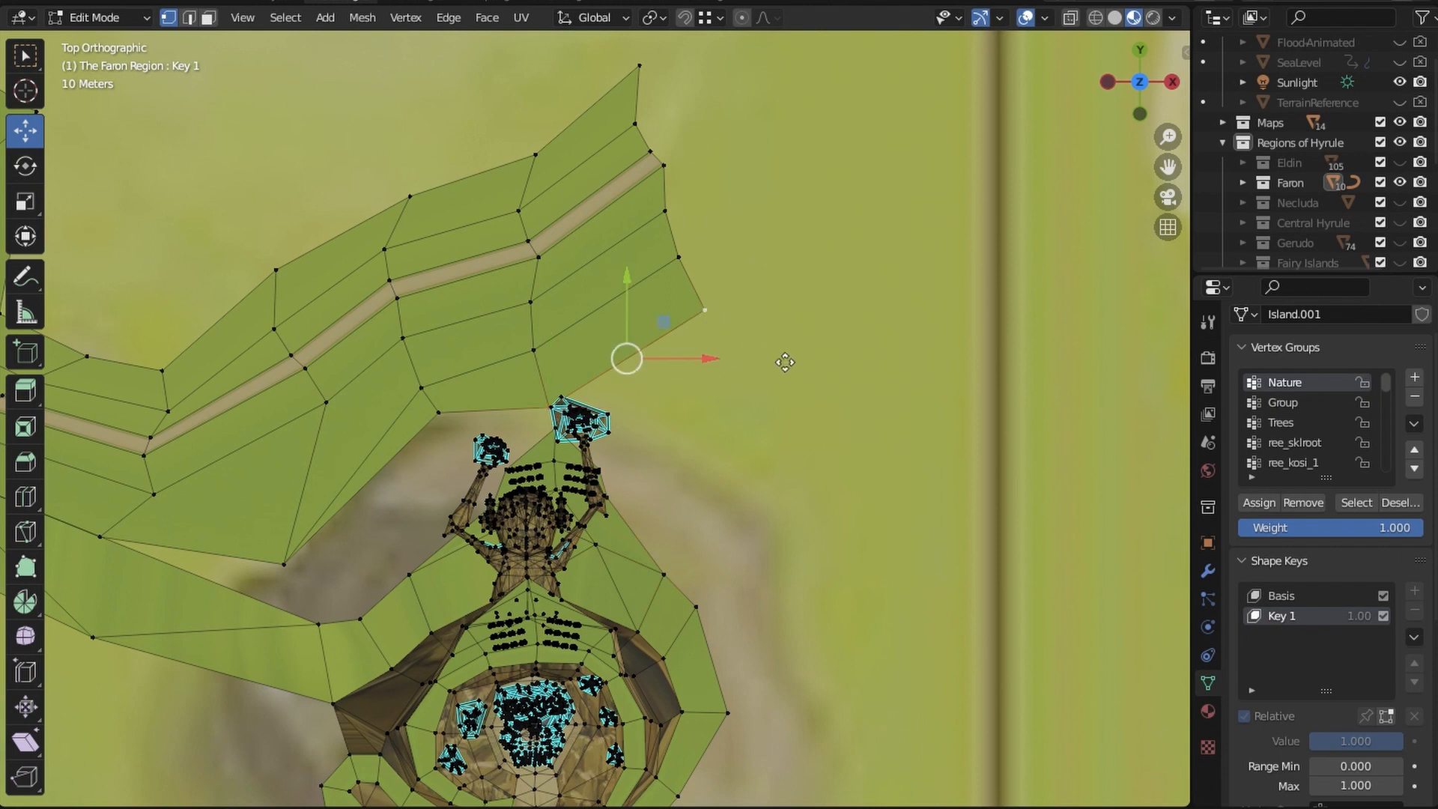
key(g)
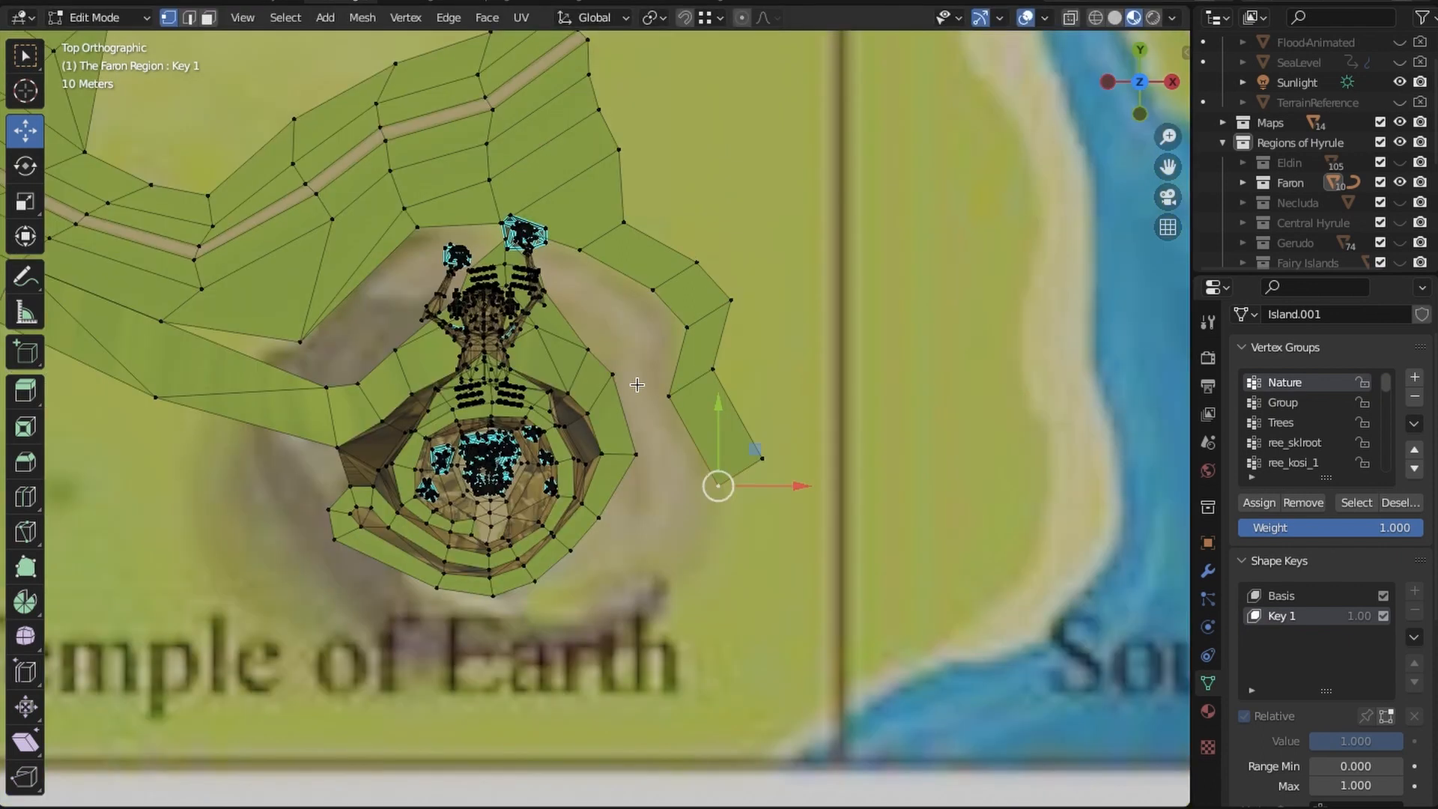
Bridge the inner edge at the strip's end to the island's grass rim and assign the enkei_lambert112_v material
click(451, 18)
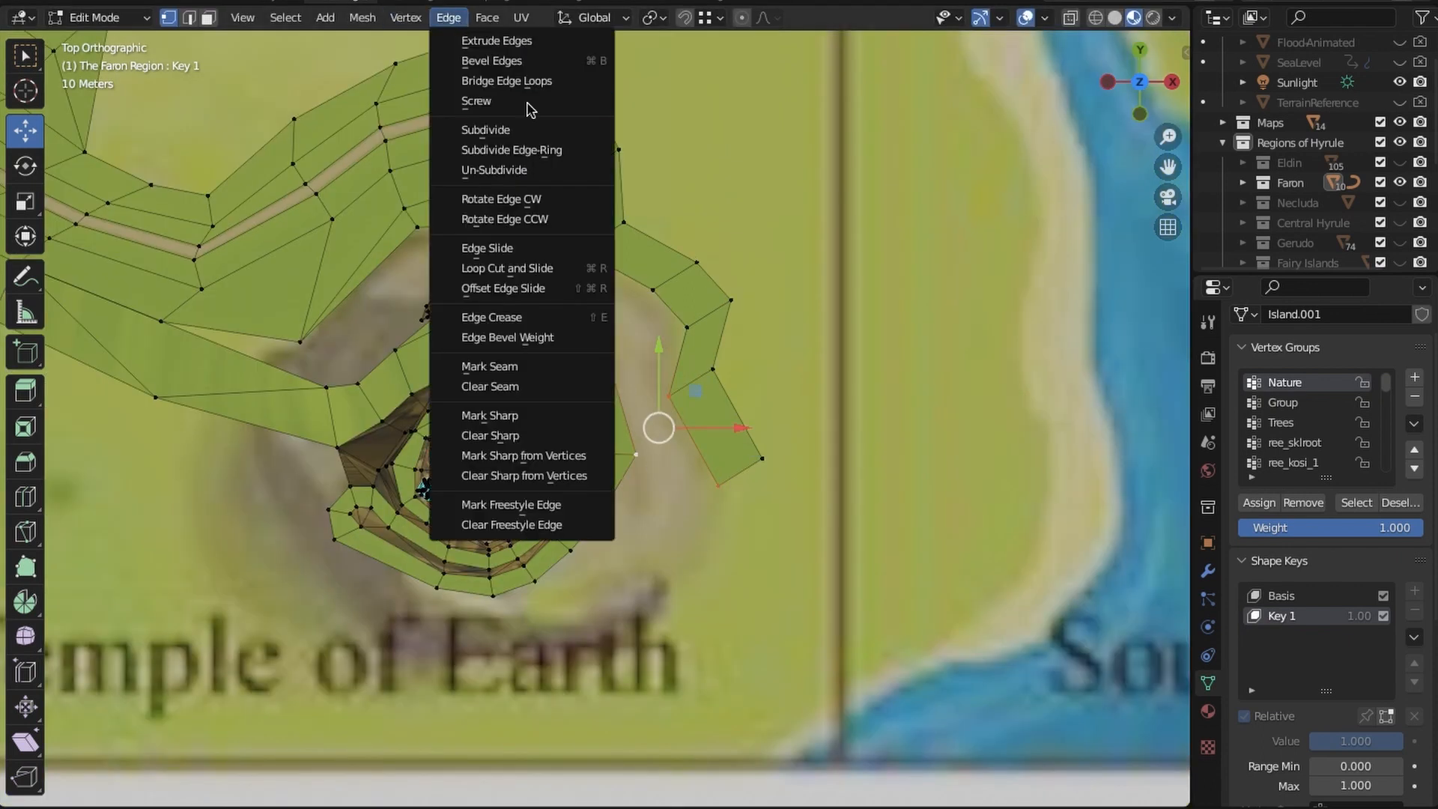
click(542, 80)
click(1208, 711)
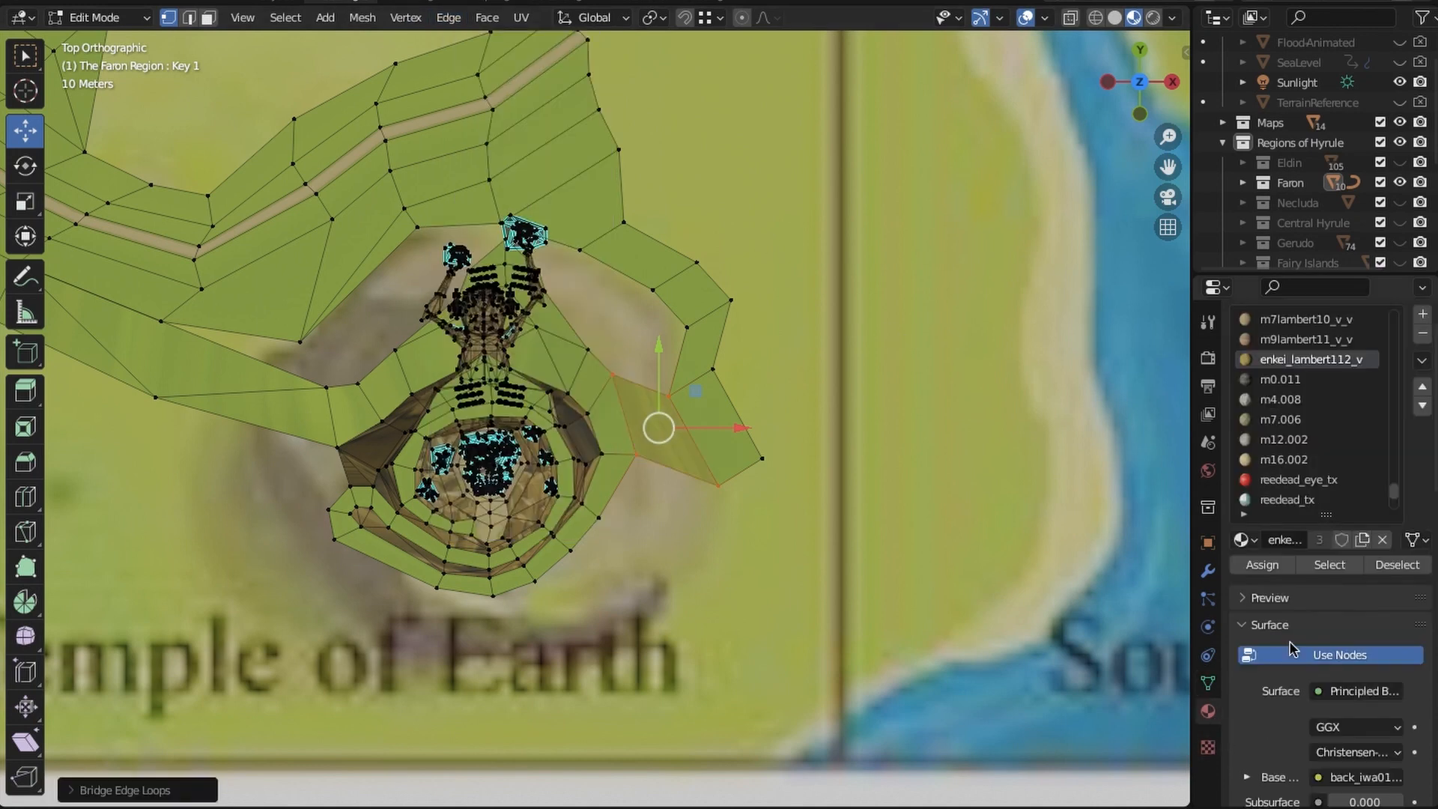
shift+middle_drag(893, 393, 719, 337)
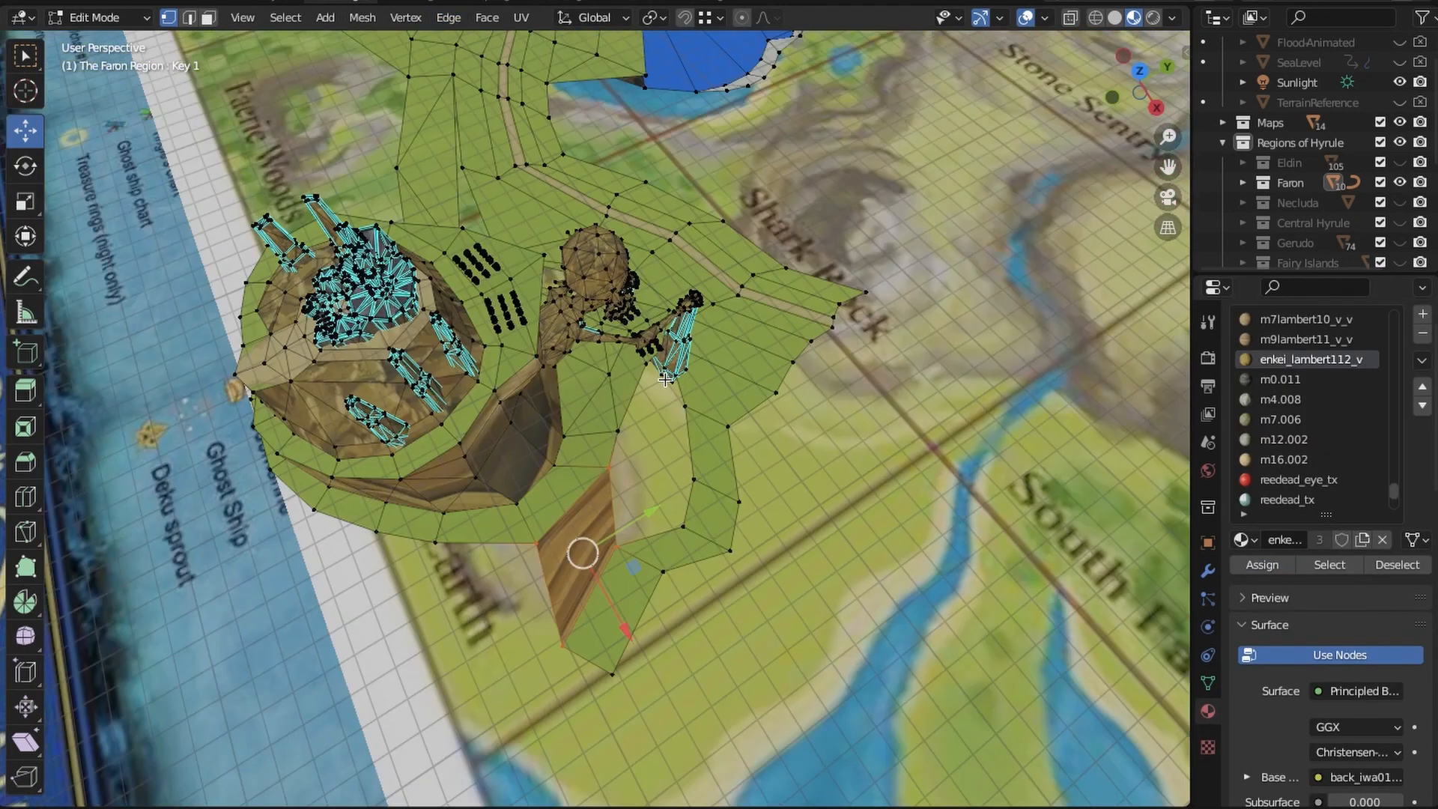
Project the UVs of the new cliff face at the grass strip's end from an angled front view
scroll(674, 449, up, 3)
middle_drag(674, 472, 608, 290)
click(521, 17)
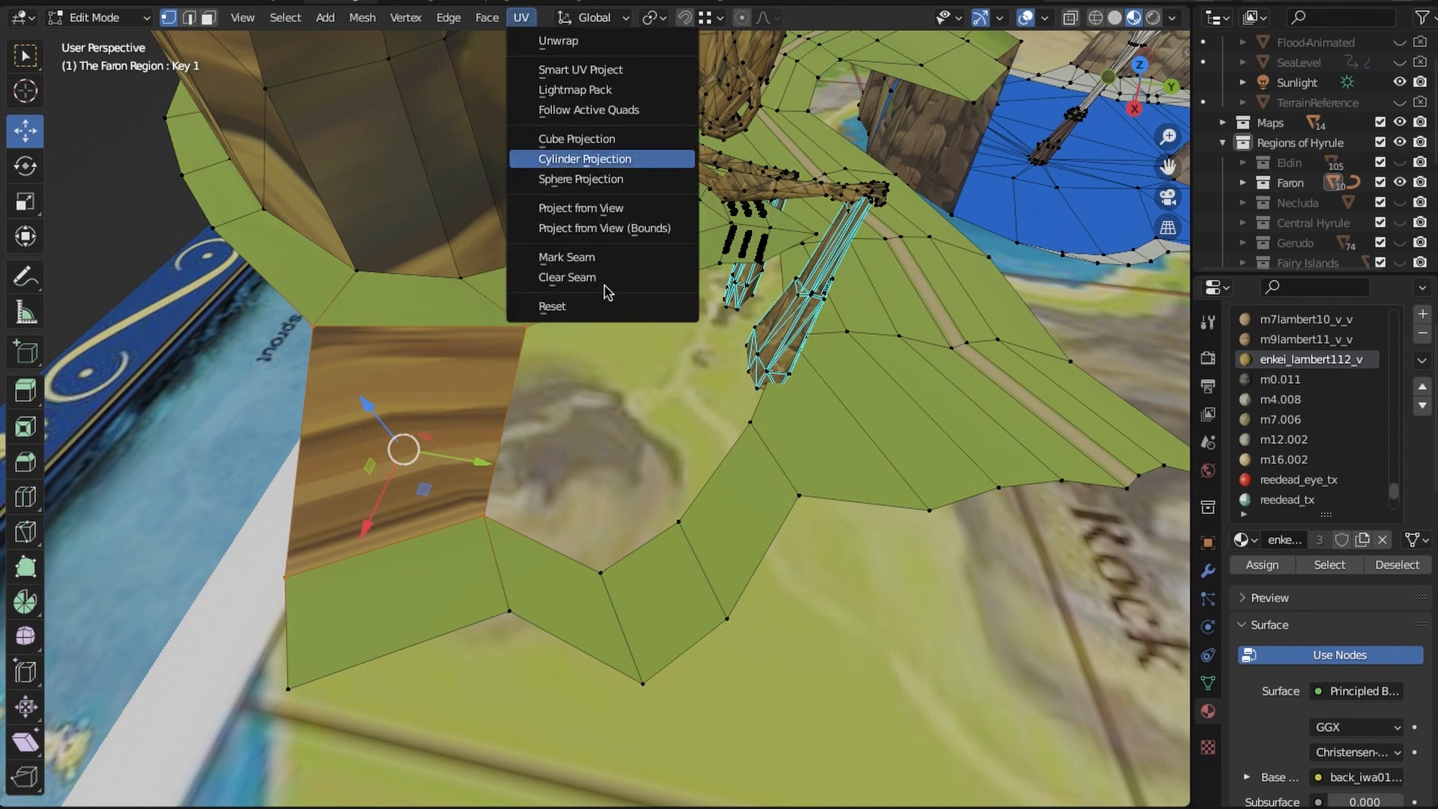
click(606, 216)
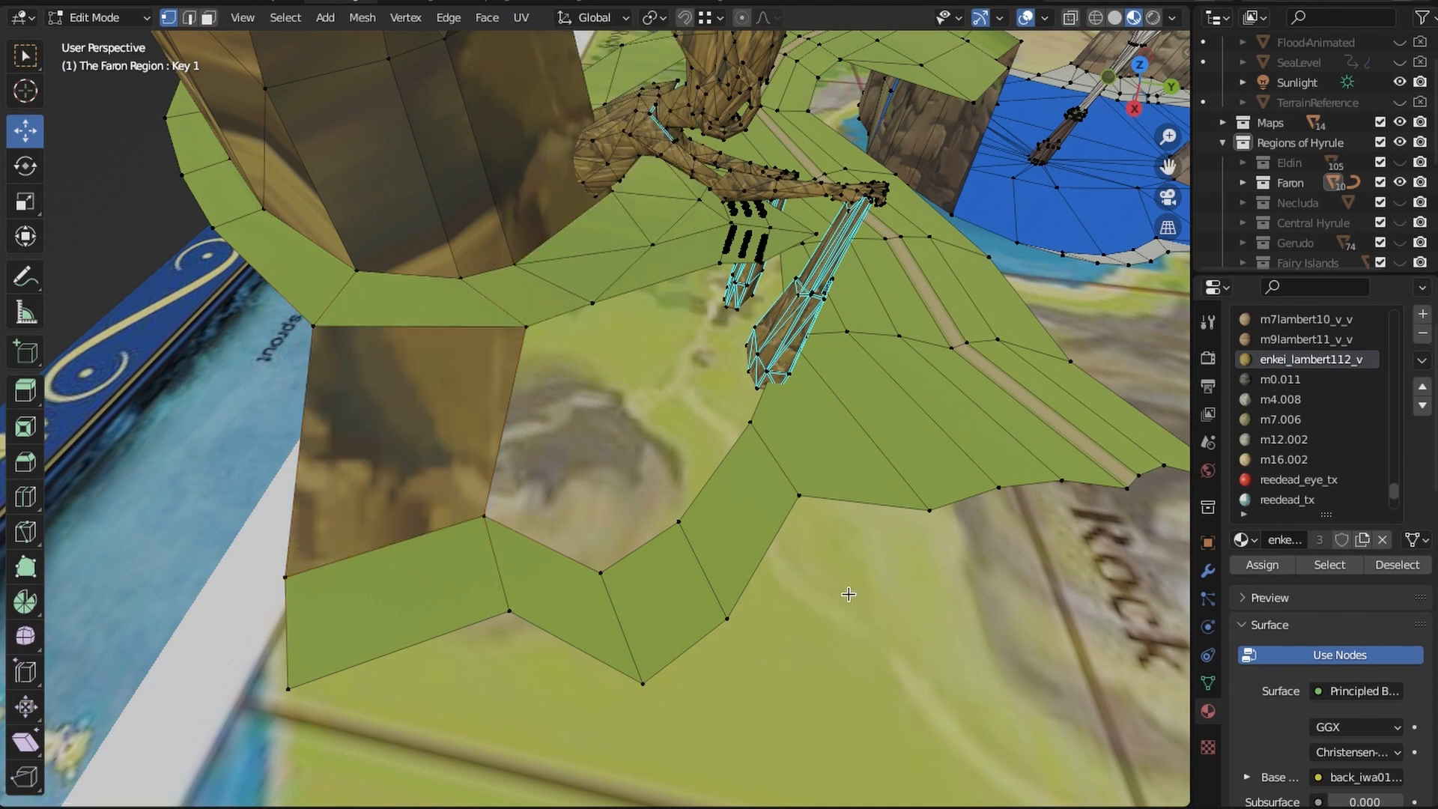
Fill the open gap between the curved grass border's inner edge and the island's grass rim around the stone pillars
shift+click(581, 576)
shift+click(747, 430)
middle_drag(746, 431, 806, 363)
shift+middle_drag(813, 530, 622, 496)
scroll(630, 523, up, 1)
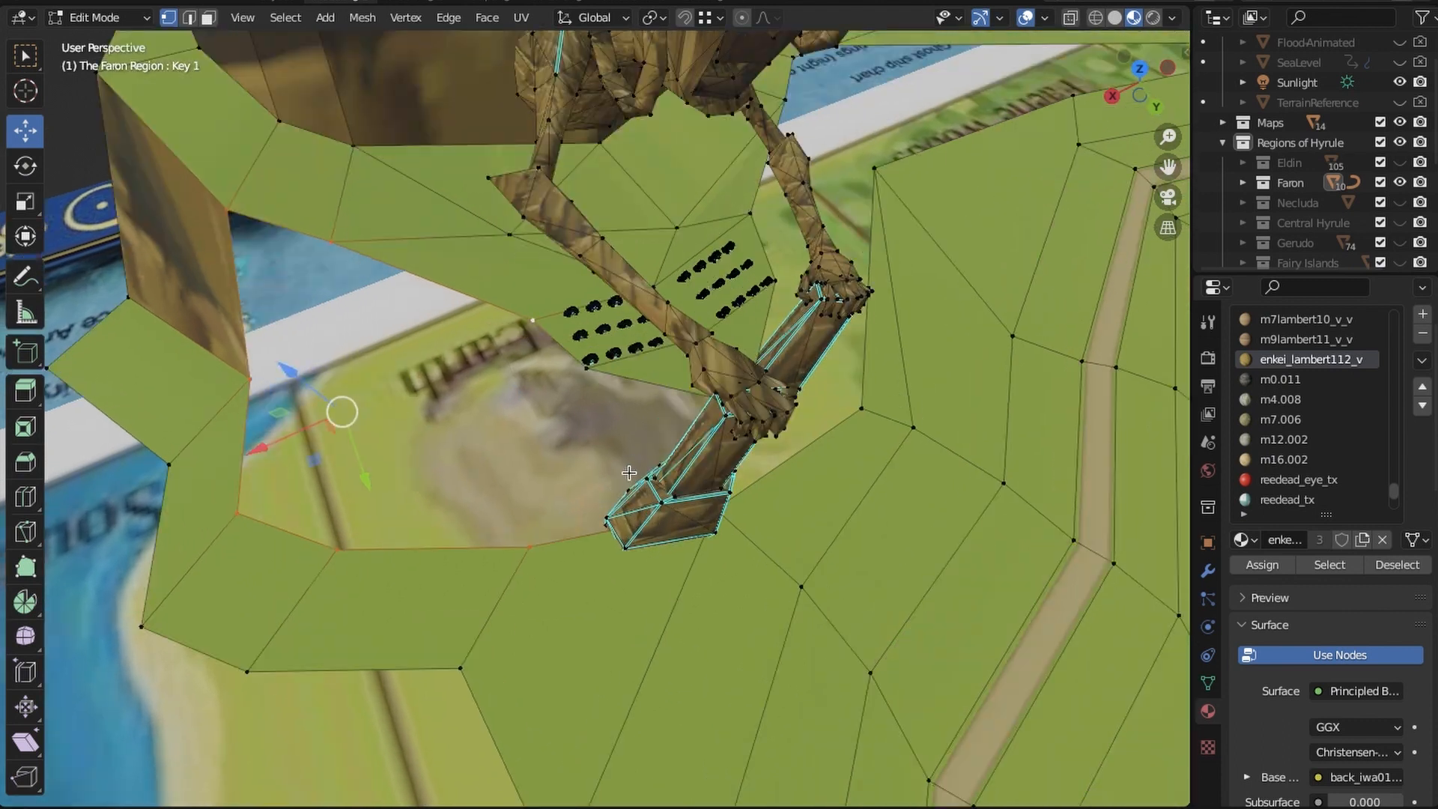
middle_drag(611, 359, 656, 337)
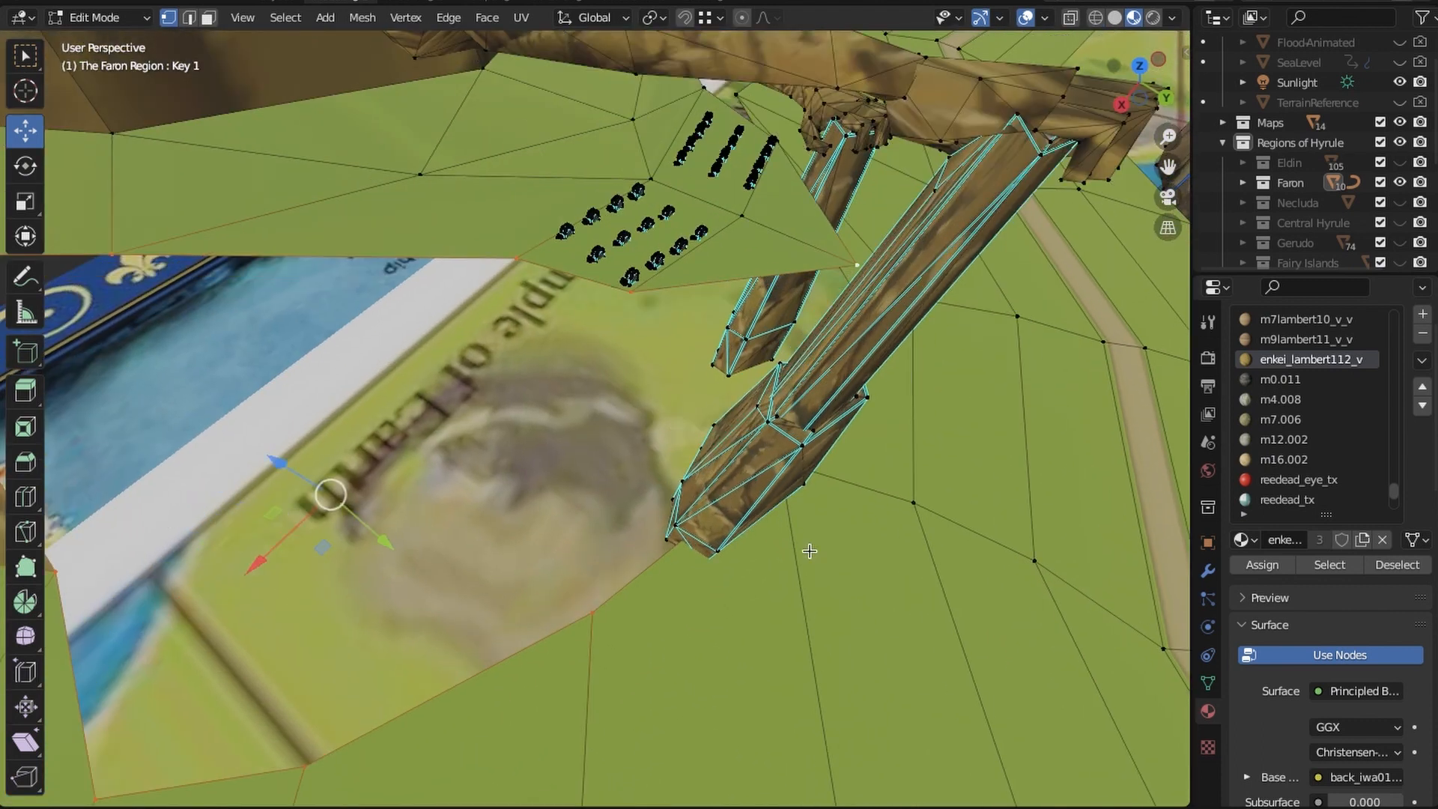
middle_drag(809, 552, 756, 661)
middle_drag(820, 565, 784, 552)
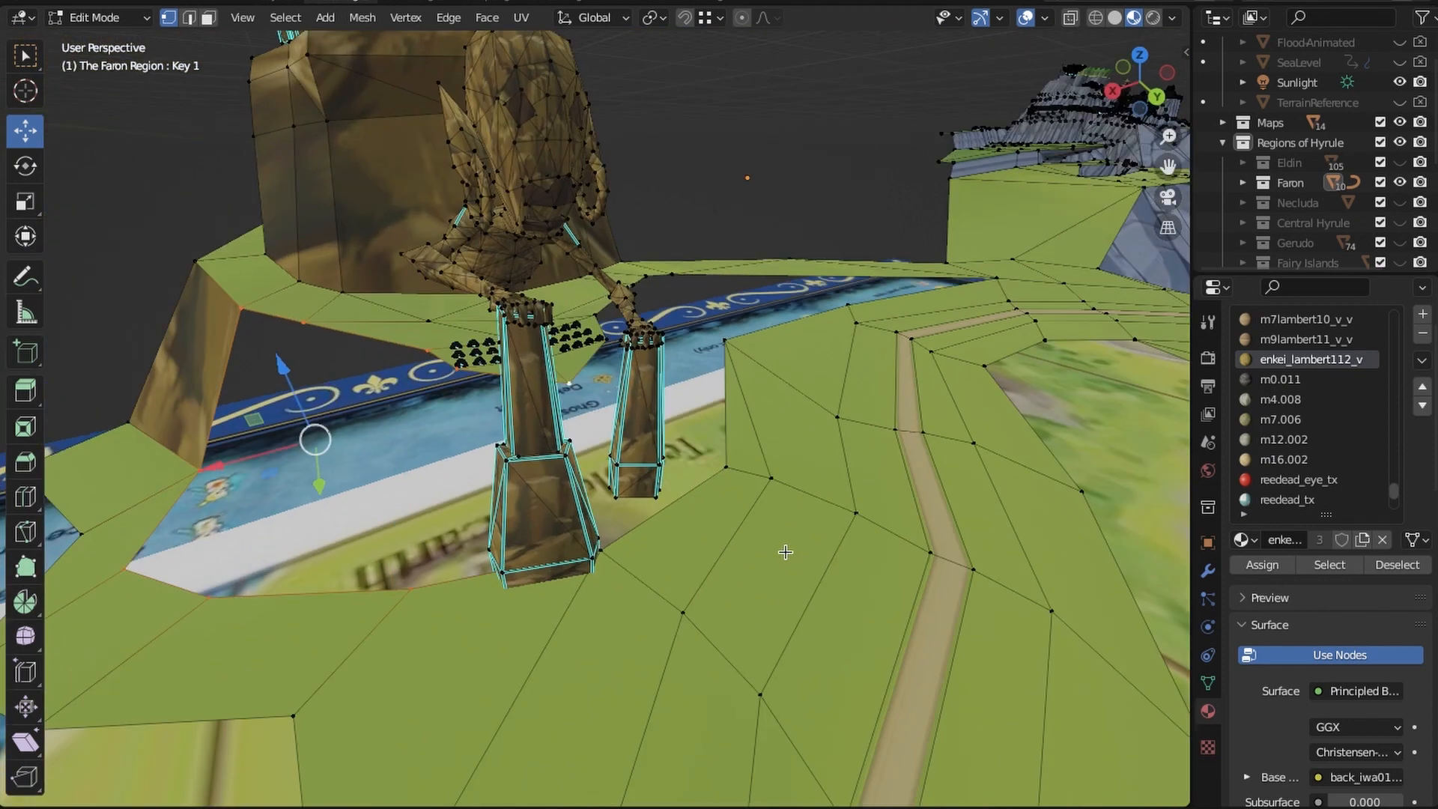
click(487, 17)
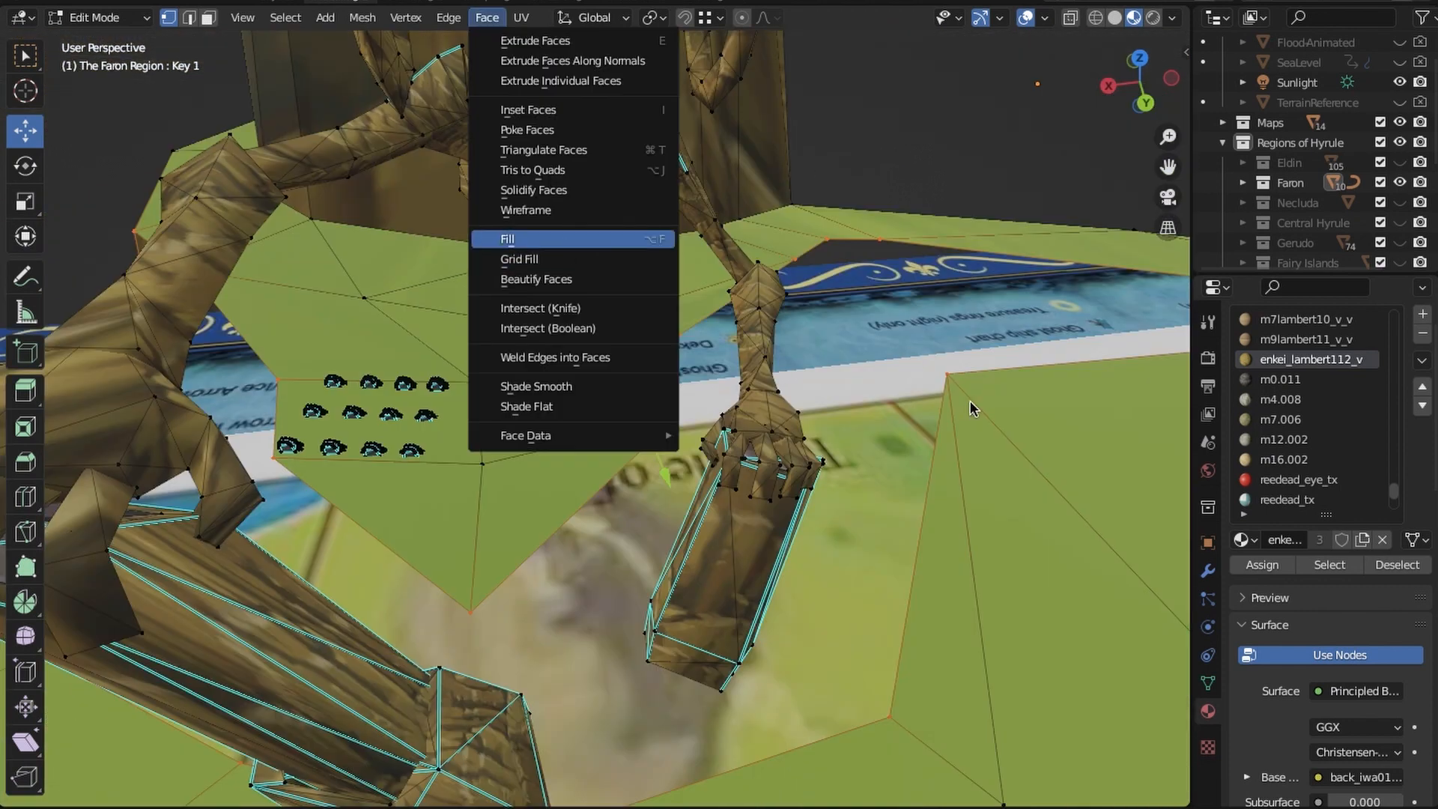
key(alt+f)
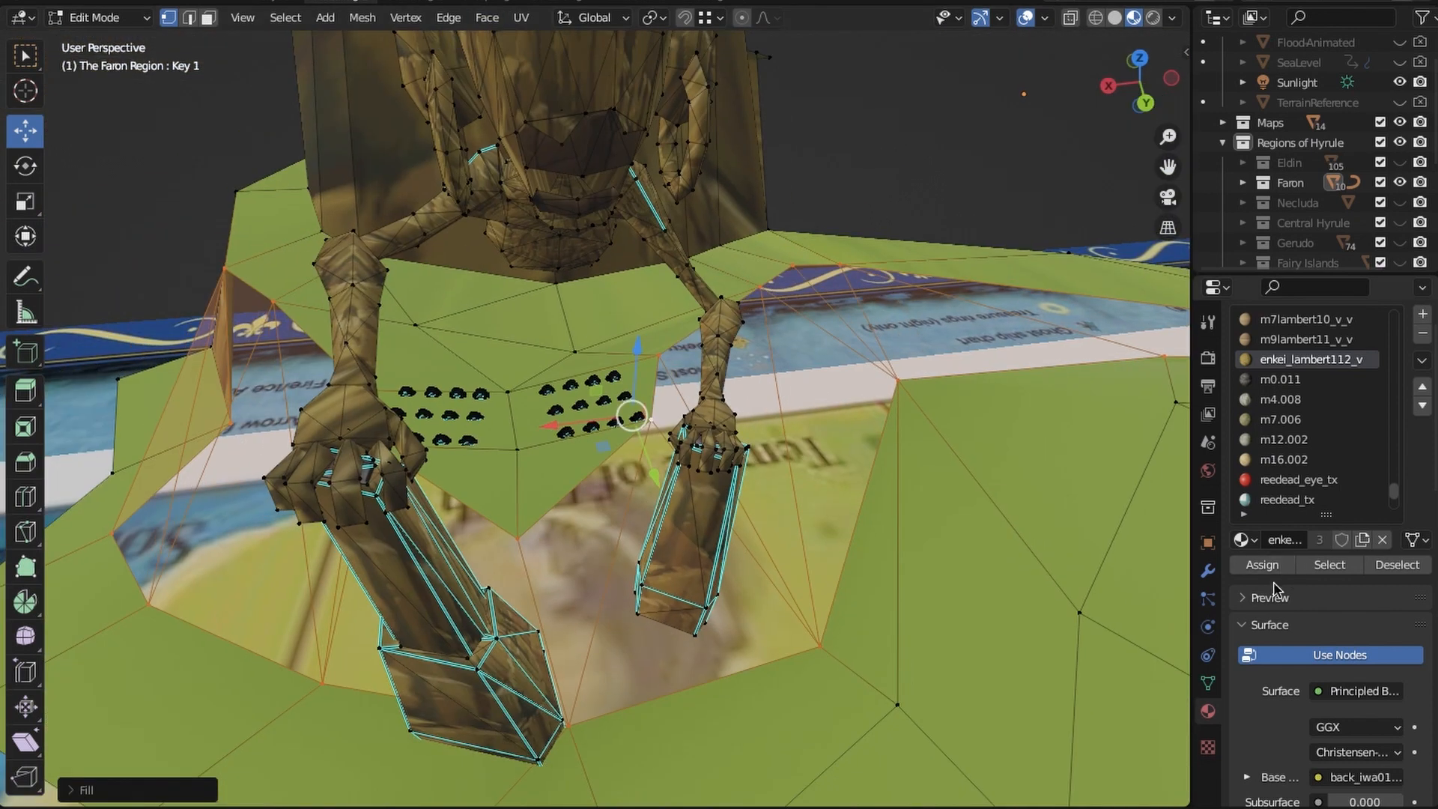
Assign the enkei_lambert112_v material to the filled cliff faces and project their UVs from the view
scroll(1030, 597, down, 3)
middle_drag(869, 483, 920, 456)
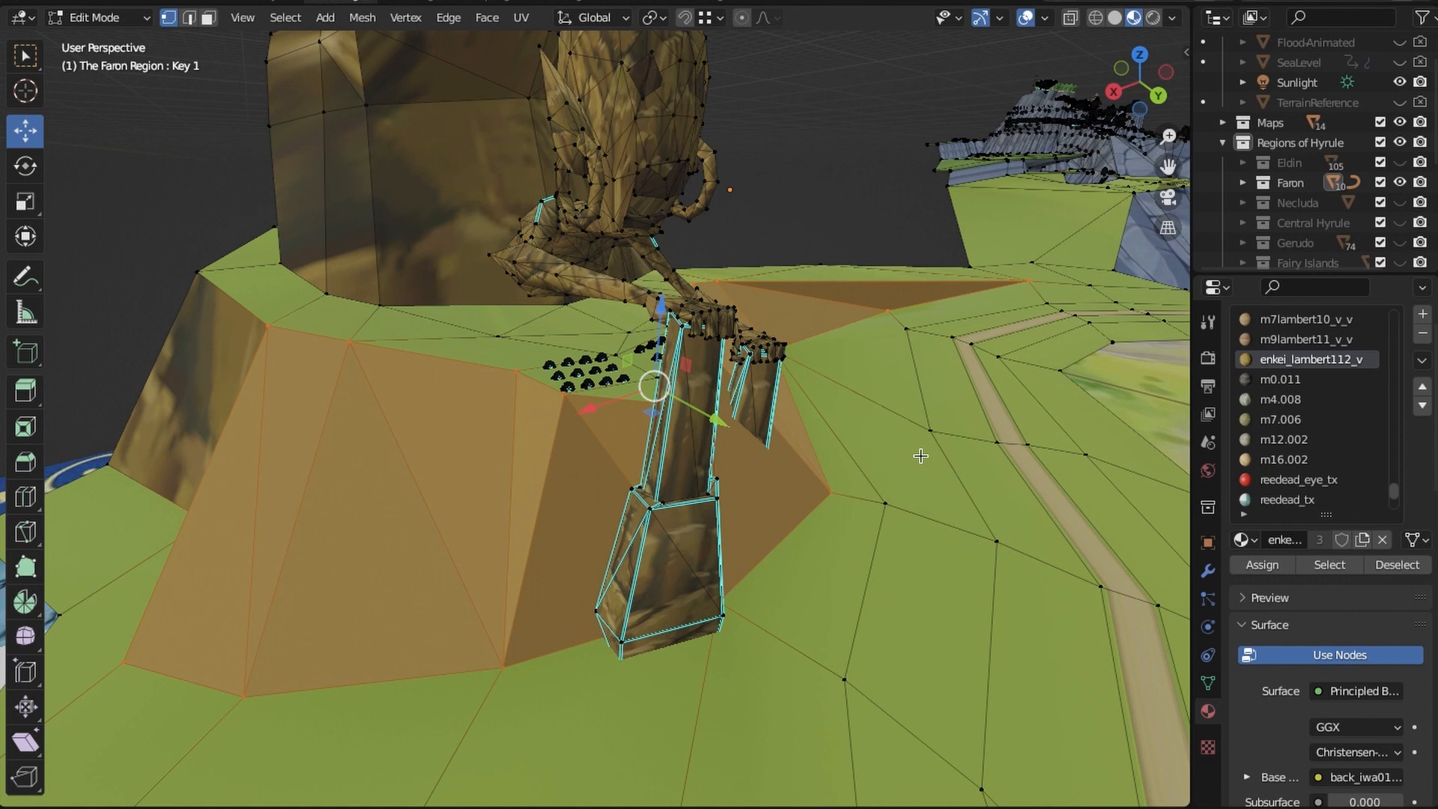
click(523, 18)
click(562, 202)
middle_drag(771, 290, 703, 369)
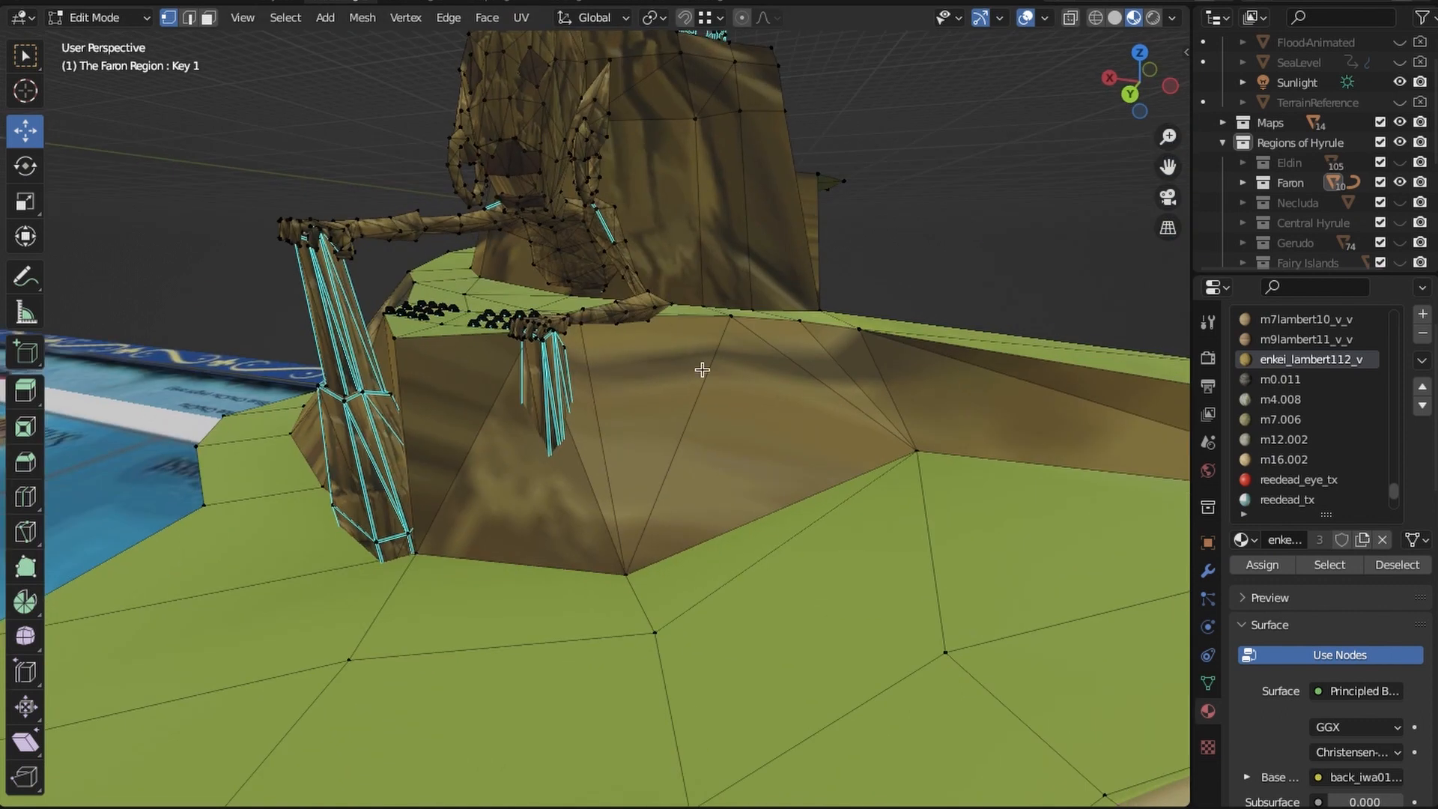
Add a vertex on the cliff seam beside the figure's far pillar and connect it to the cliff's base corner
scroll(679, 372, down, 4)
click(1026, 18)
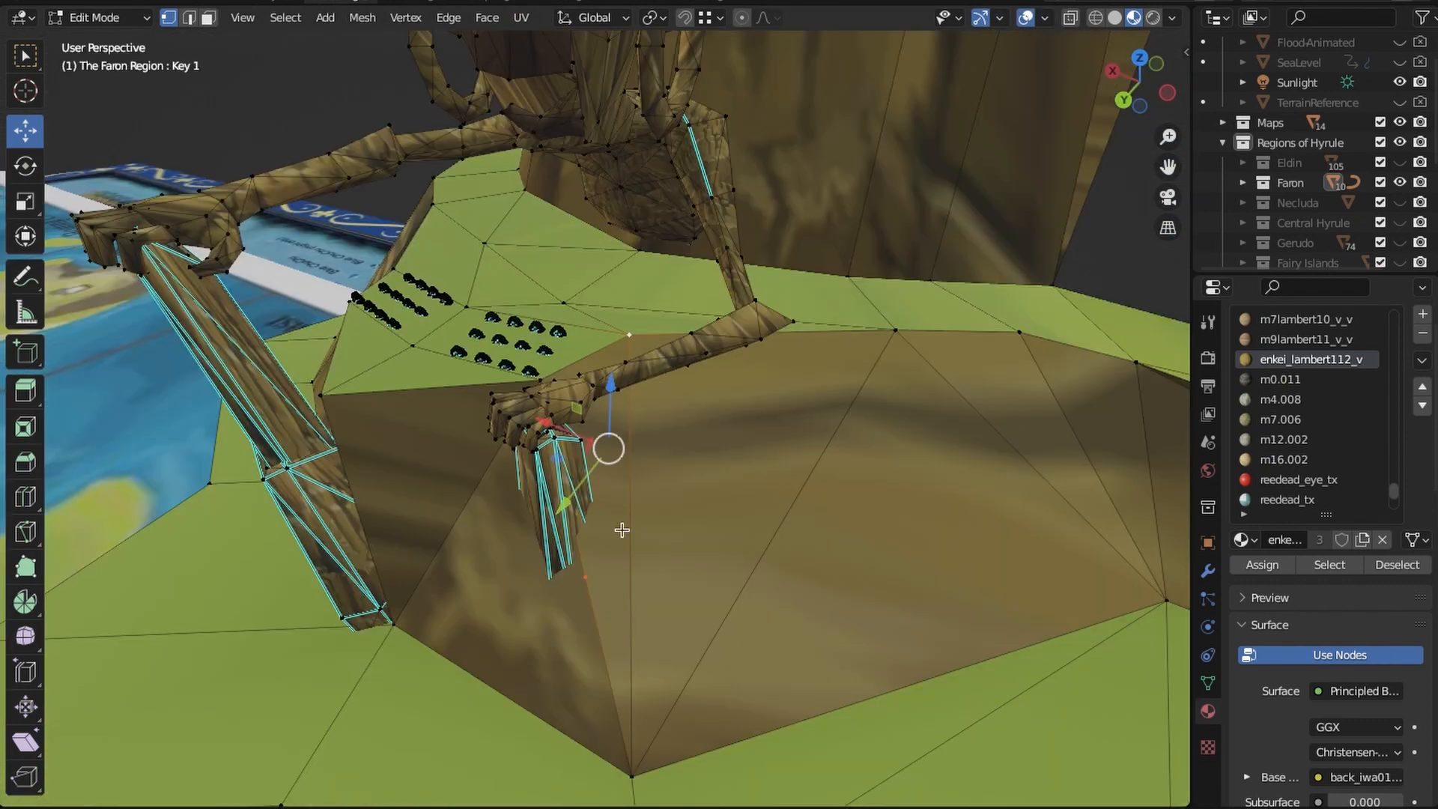
middle_drag(580, 582, 589, 635)
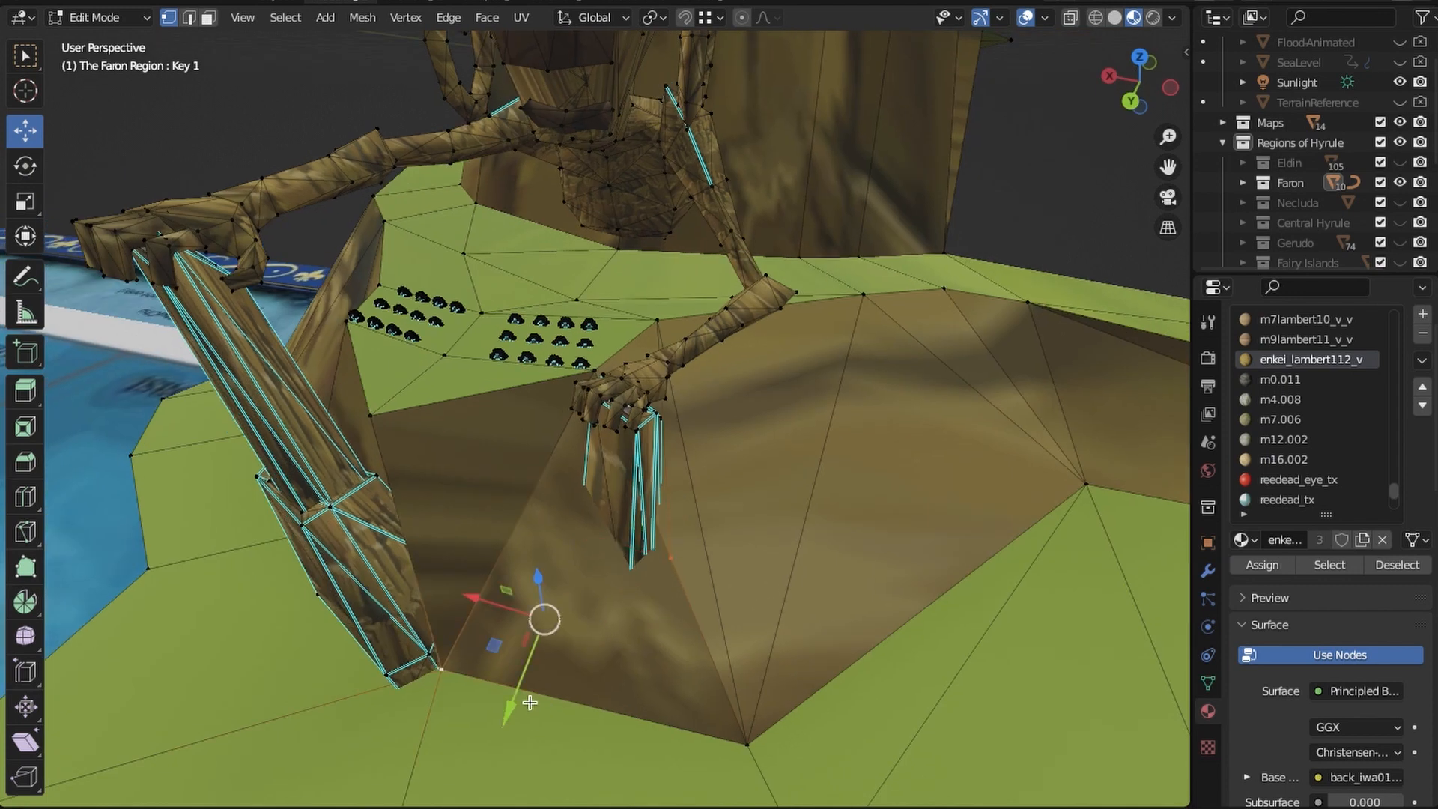
key(j)
key(alt+a)
Examine the textured cliff around the figure's arms and pillars with the overlays hidden
mouse_move(696, 580)
middle_down()
mouse_move(757, 558)
mouse_move(799, 584)
mouse_move(893, 587)
mouse_move(661, 499)
mouse_move(703, 571)
middle_up()
scroll(703, 572, down, 6)
key(alt+shift+z)
scroll(697, 481, up, 1)
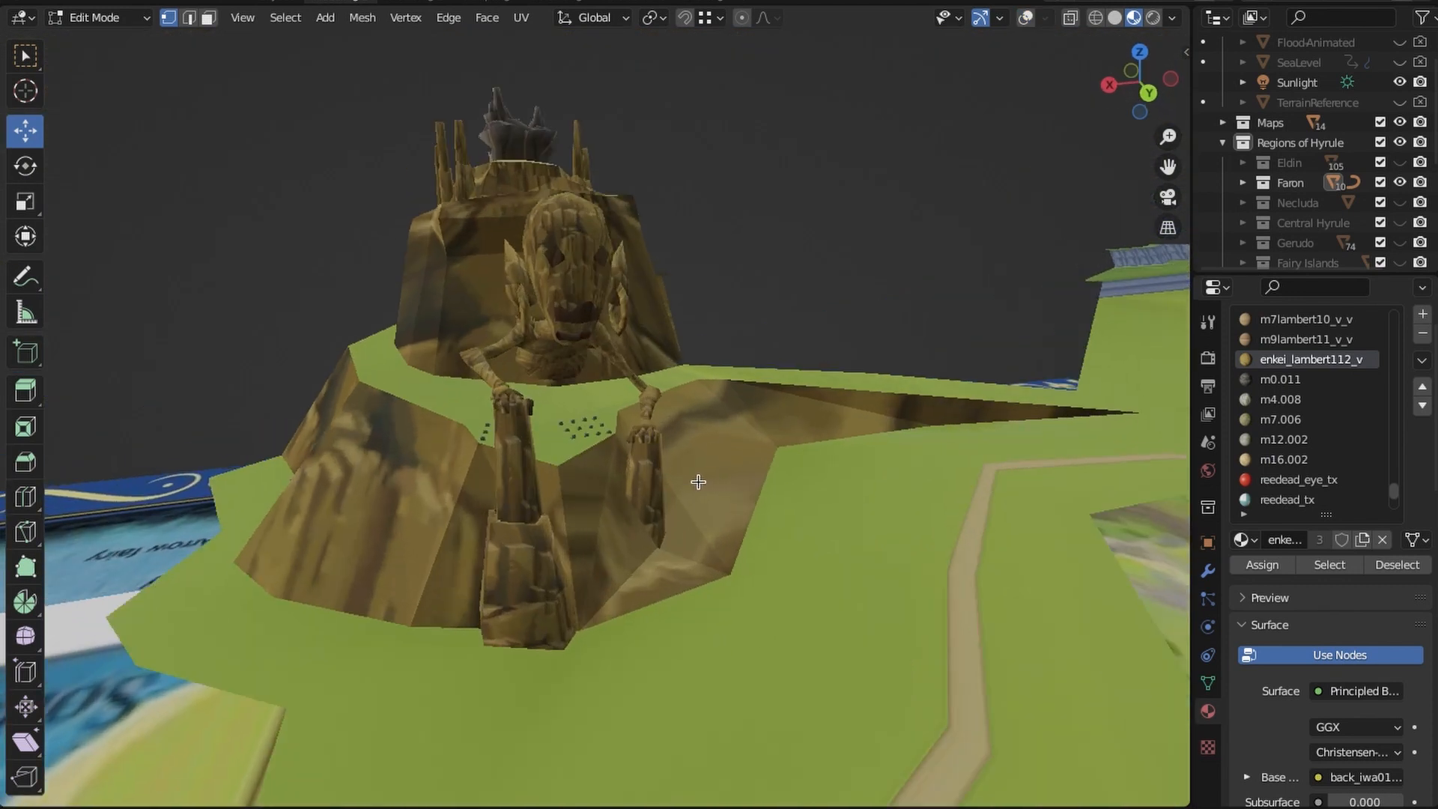
middle_drag(697, 481, 848, 579)
middle_drag(749, 564, 369, 564)
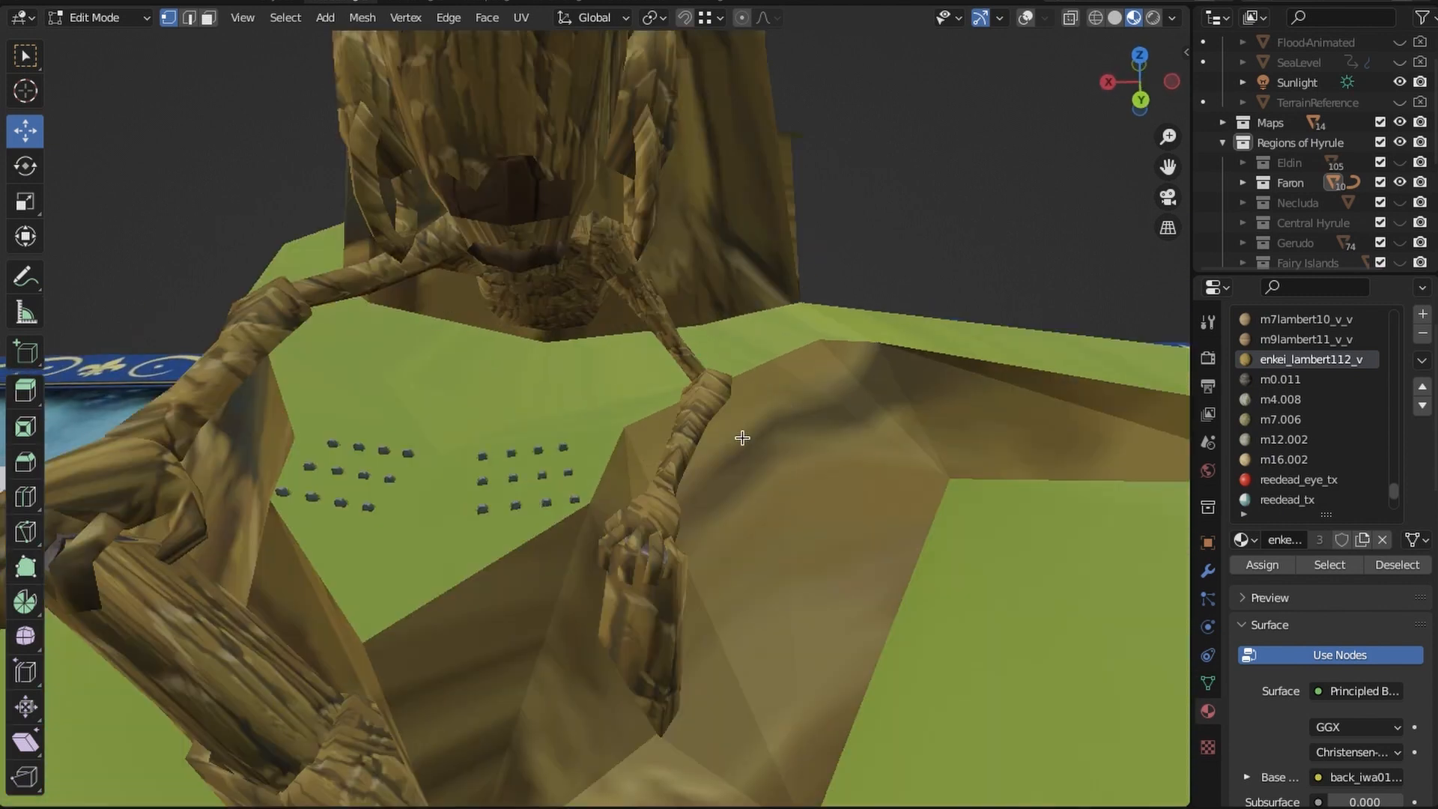
mouse_move(742, 438)
middle_down()
mouse_move(719, 449)
mouse_move(699, 517)
mouse_move(799, 514)
mouse_move(771, 484)
mouse_move(615, 477)
mouse_move(684, 552)
mouse_move(629, 482)
mouse_move(543, 575)
mouse_move(585, 524)
mouse_move(498, 449)
mouse_move(763, 433)
middle_up()
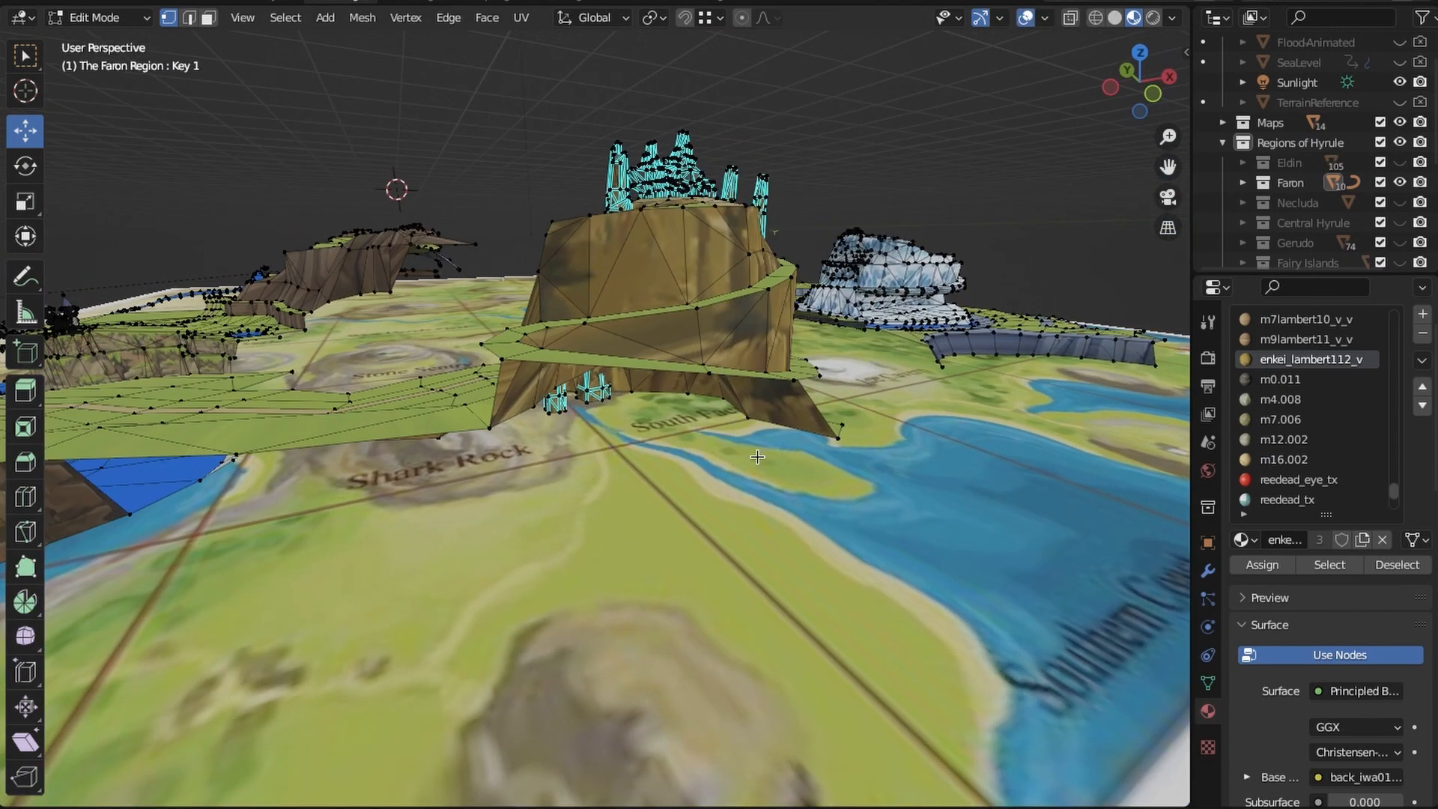
Extrude a sloping face from the island's outer rim and bridge its side edge to the cliff at the grass strip's end
middle_drag(758, 456, 590, 429)
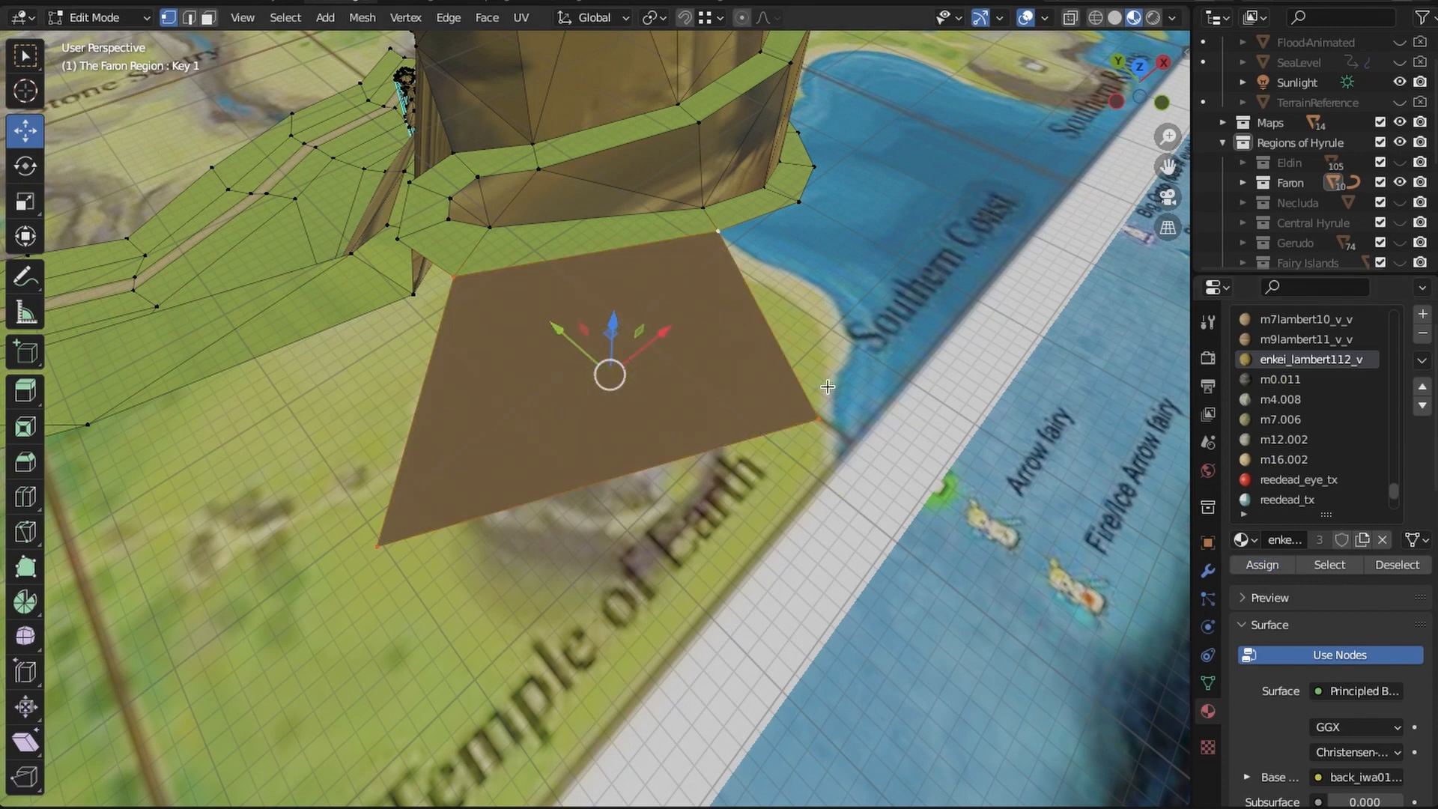
middle_drag(827, 386, 565, 496)
middle_drag(601, 591, 774, 510)
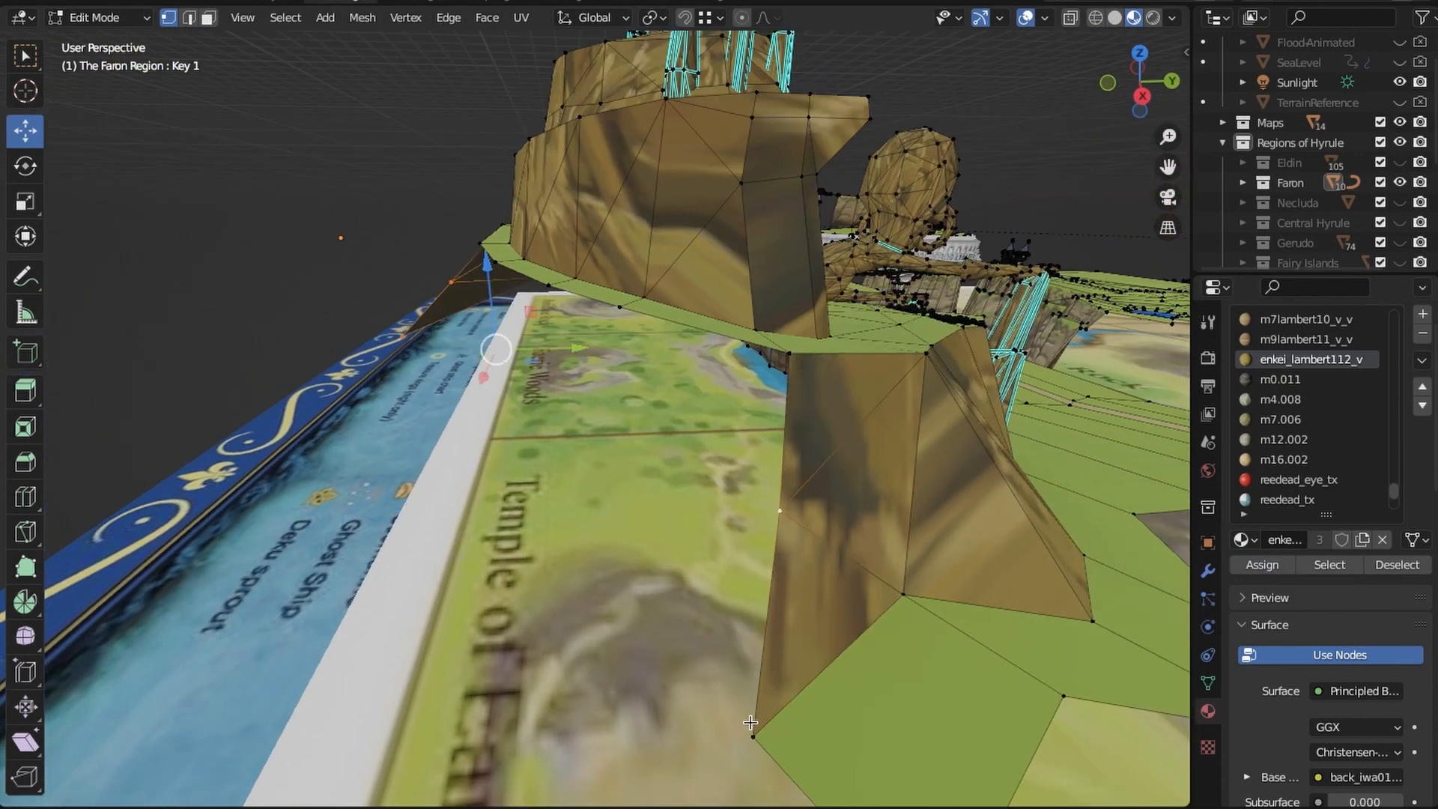
click(450, 18)
click(524, 81)
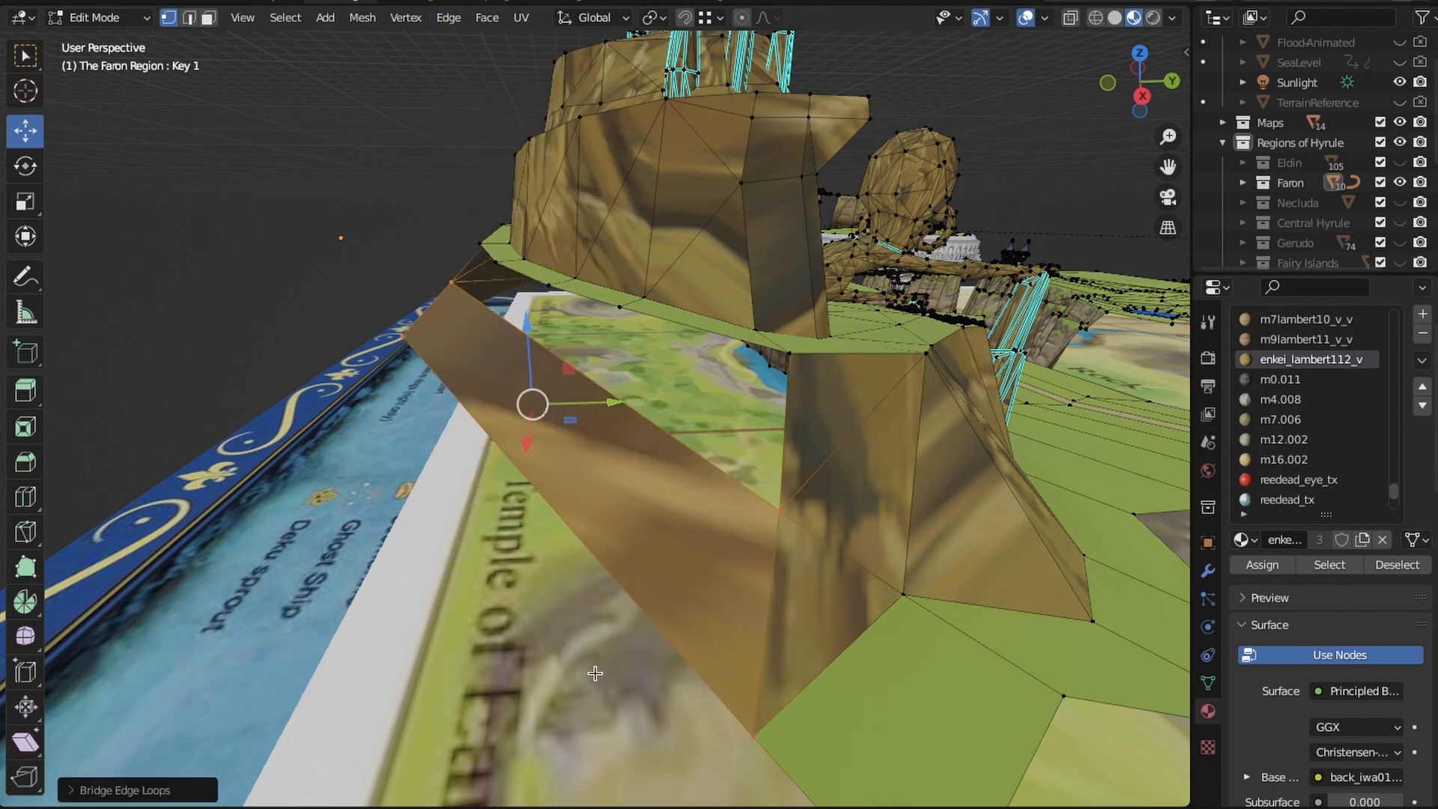
Close the remaining gaps in the island's outer cliff with faces and project their UVs from the view
middle_drag(529, 603, 281, 476)
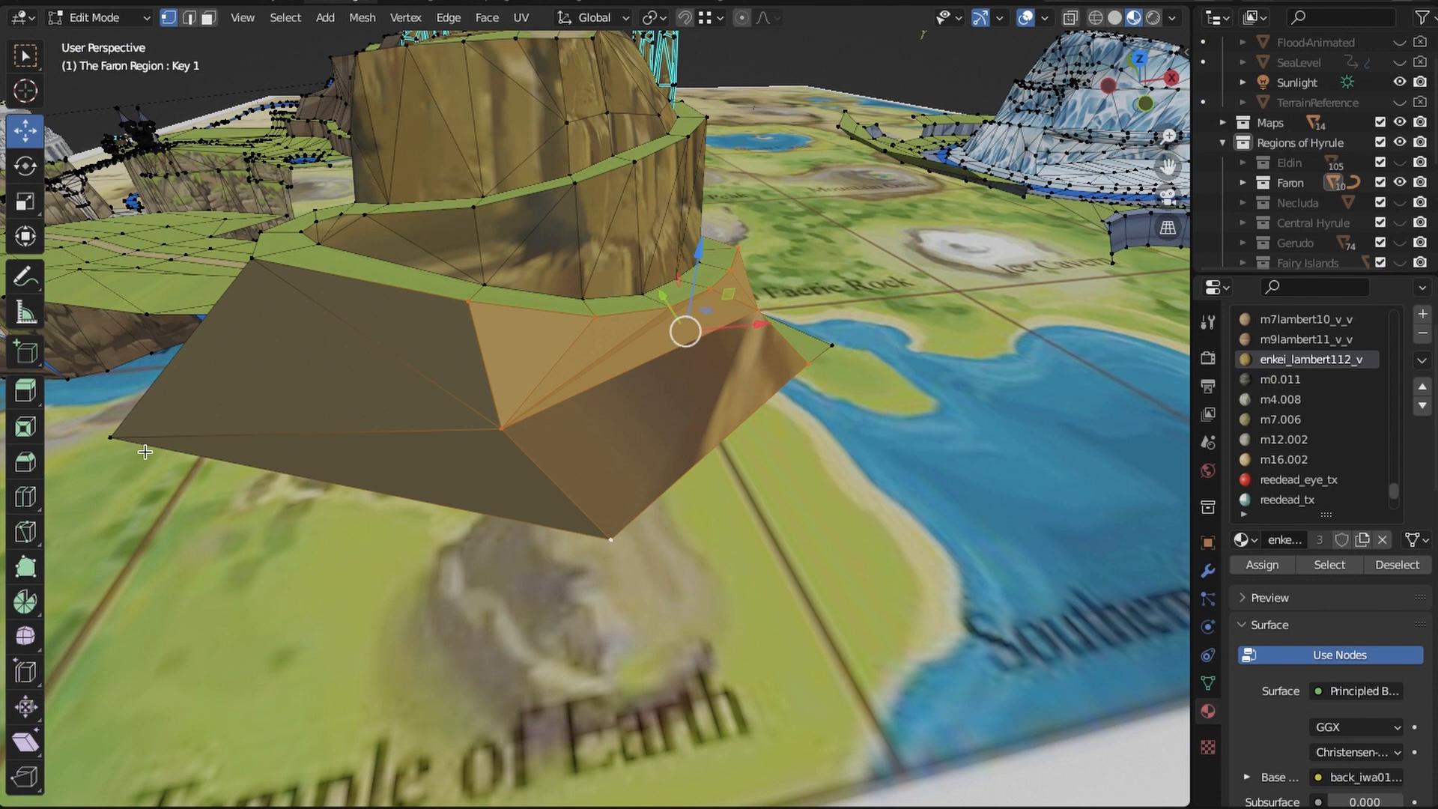
shift+click(104, 430)
middle_drag(754, 386, 623, 346)
scroll(655, 363, up, 3)
click(522, 17)
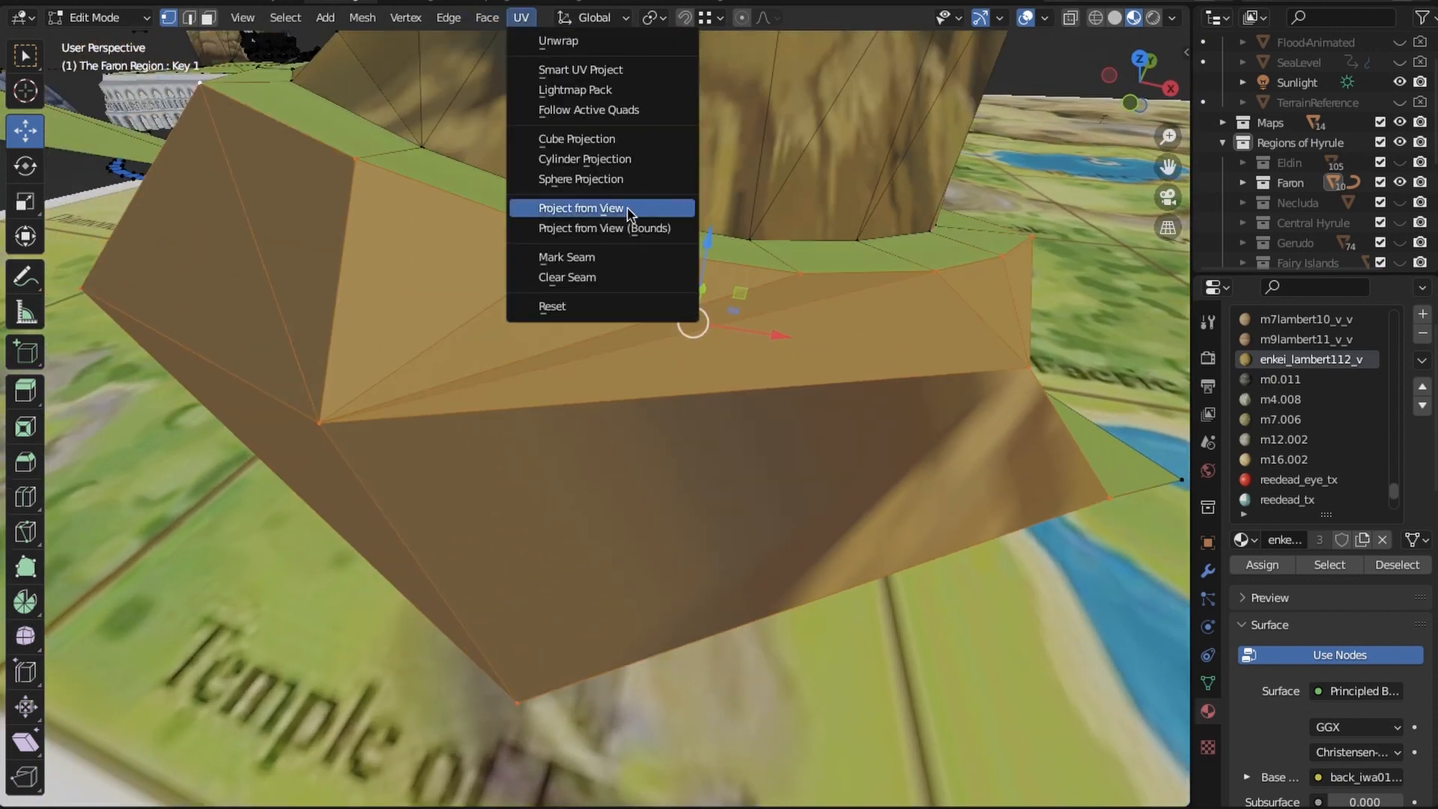
click(584, 206)
Fill the opening between the outer cliff and the grass terrain's edge with a textured cliff face
scroll(764, 460, down, 6)
middle_drag(765, 459, 853, 442)
scroll(944, 442, down, 2)
click(1026, 17)
middle_drag(539, 457, 631, 454)
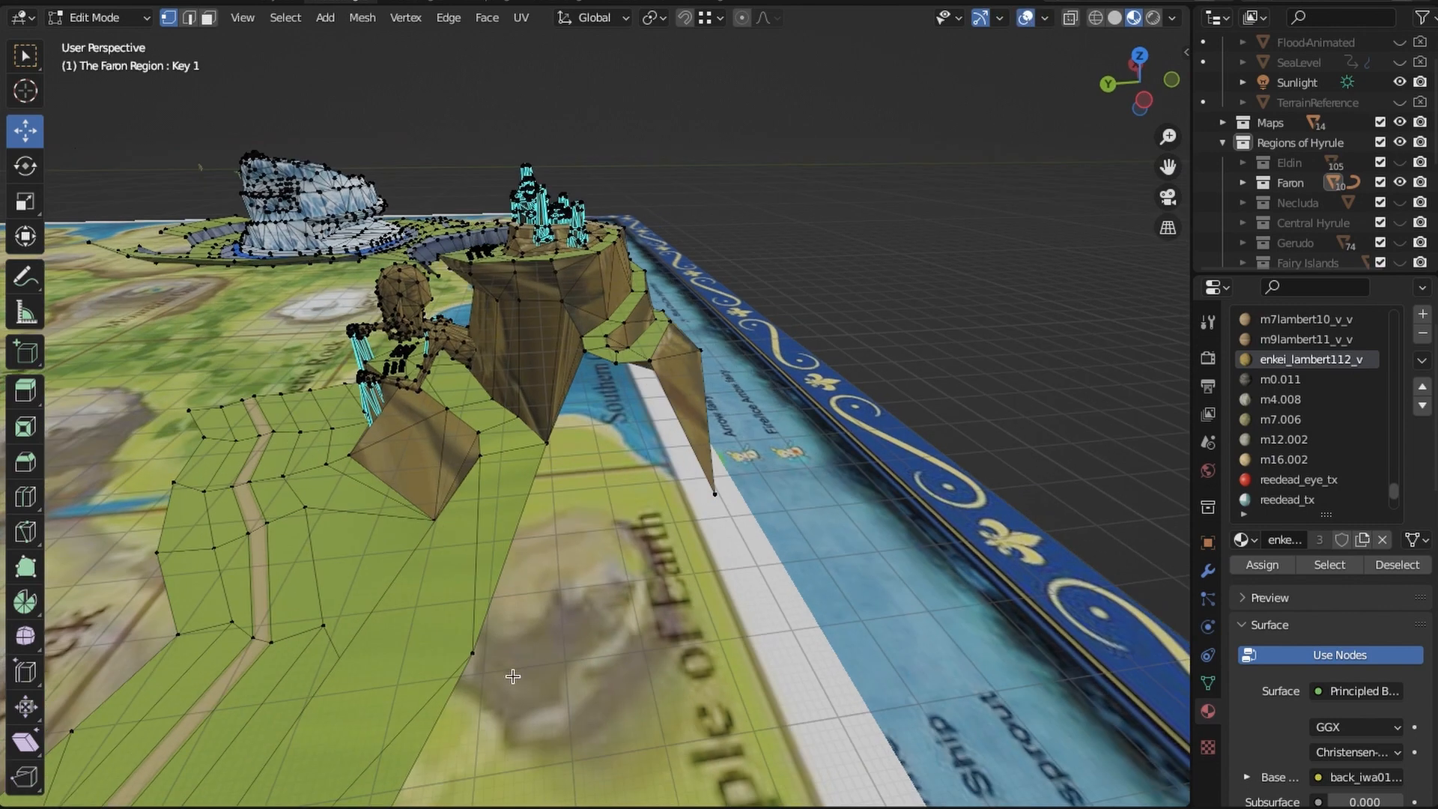
middle_drag(567, 450, 632, 347)
scroll(633, 347, up, 3)
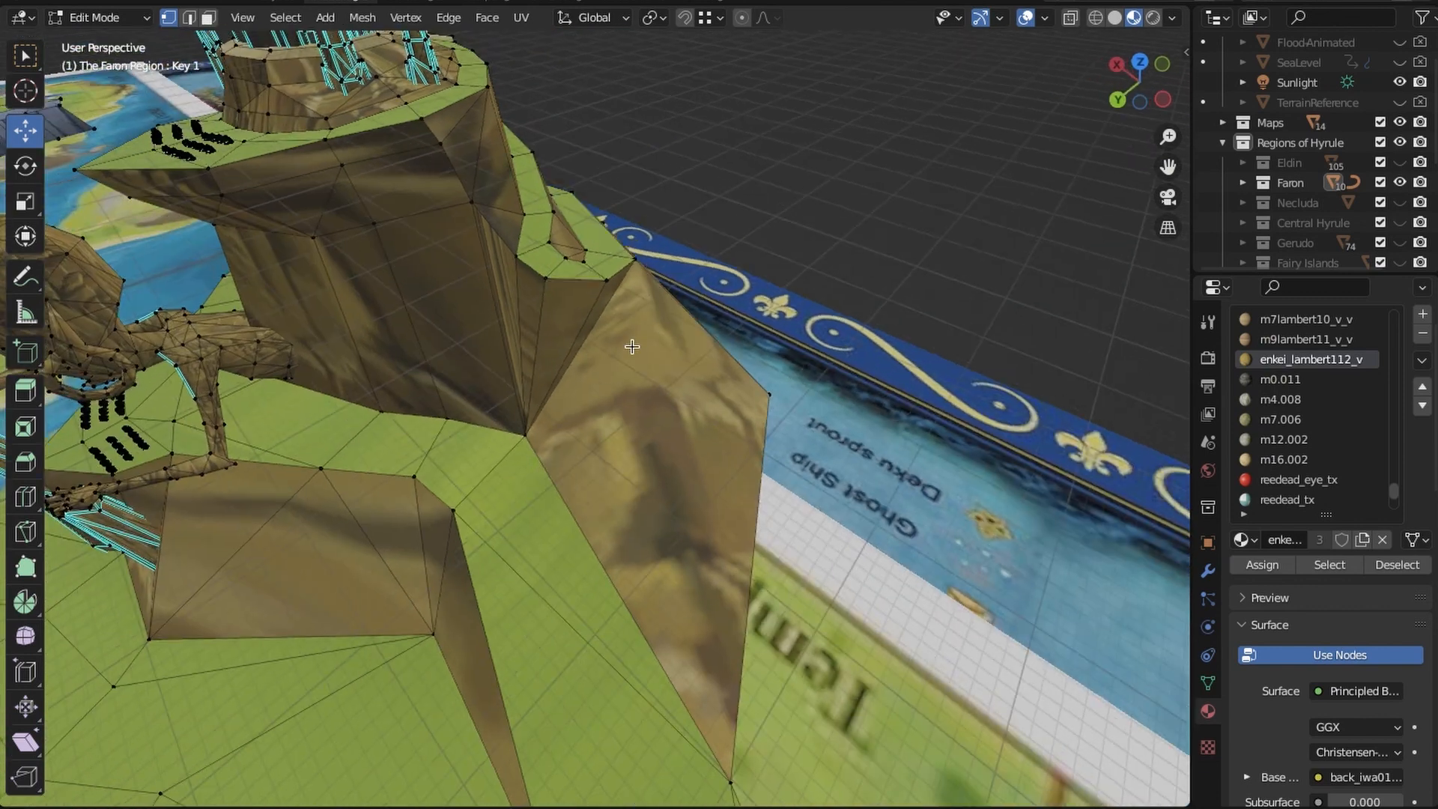
Split the new cliff face from its top corner to the grass terrain's edge and move the selected cliff vertices
click(643, 267)
middle_drag(643, 268, 589, 221)
scroll(588, 222, down, 3)
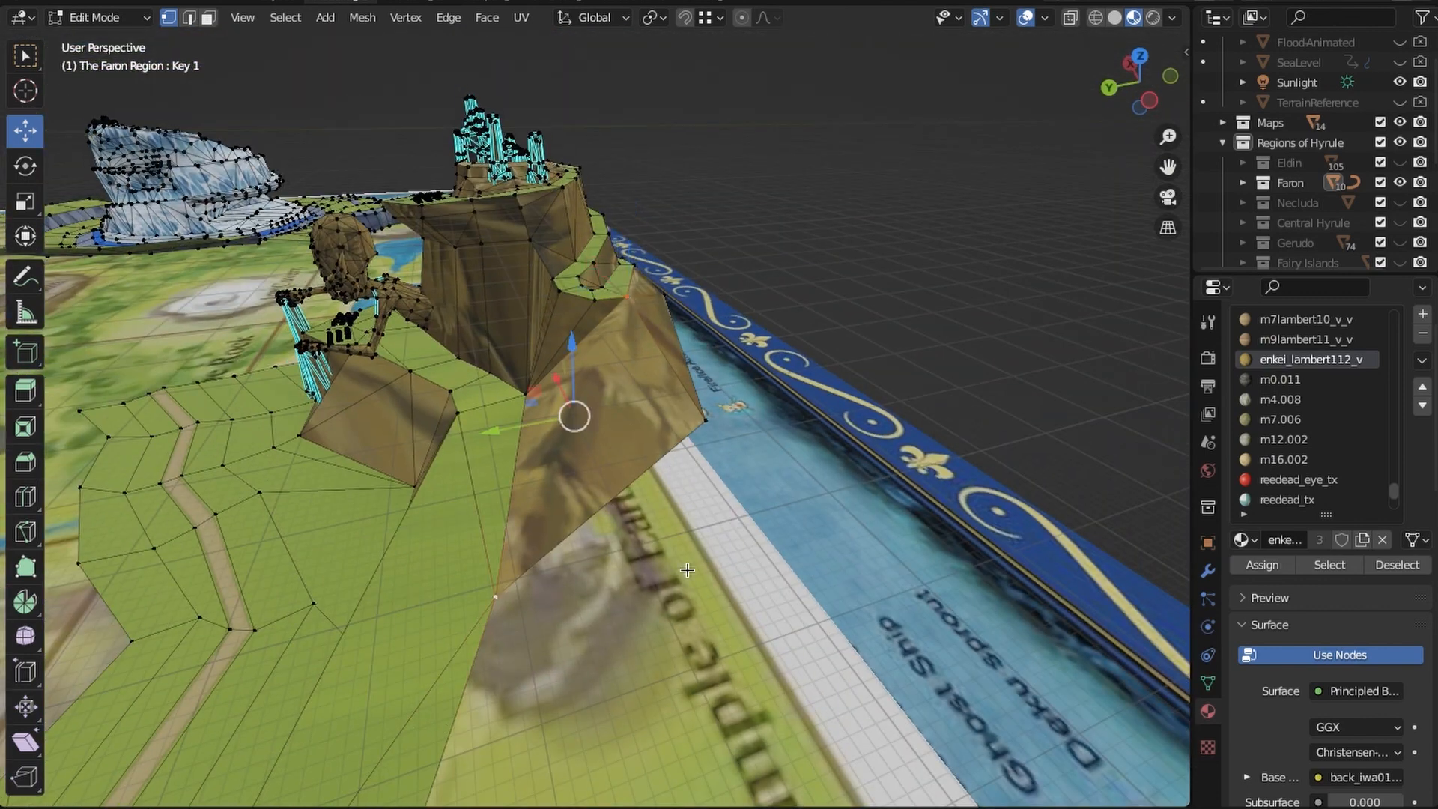
scroll(622, 543, up, 2)
key(g)
middle_drag(618, 599, 685, 564)
click(652, 562)
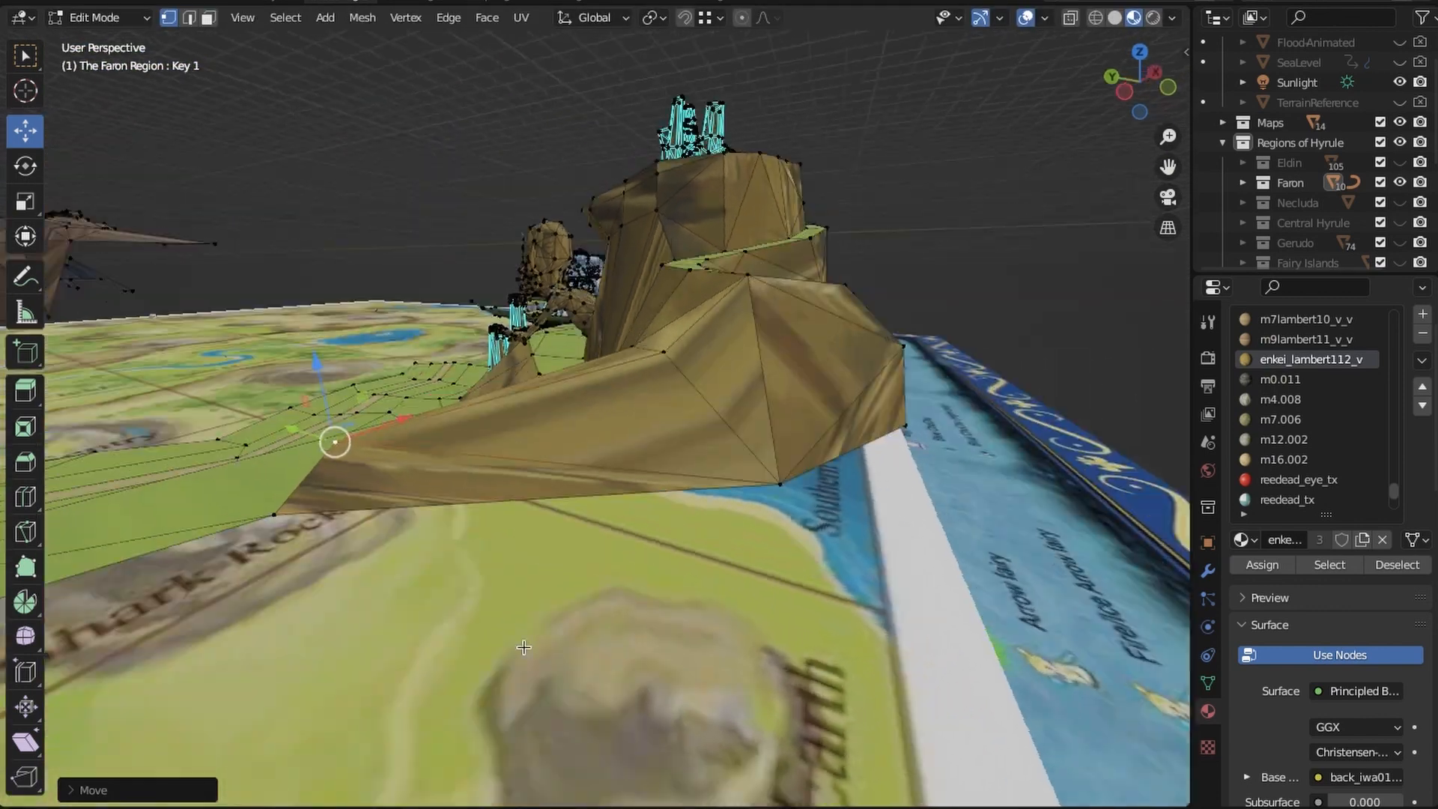
Cut a triangular ledge into the outer cliff and assign it the m28test_lambert8_v grass material
middle_drag(523, 647, 784, 553)
middle_drag(687, 601, 683, 603)
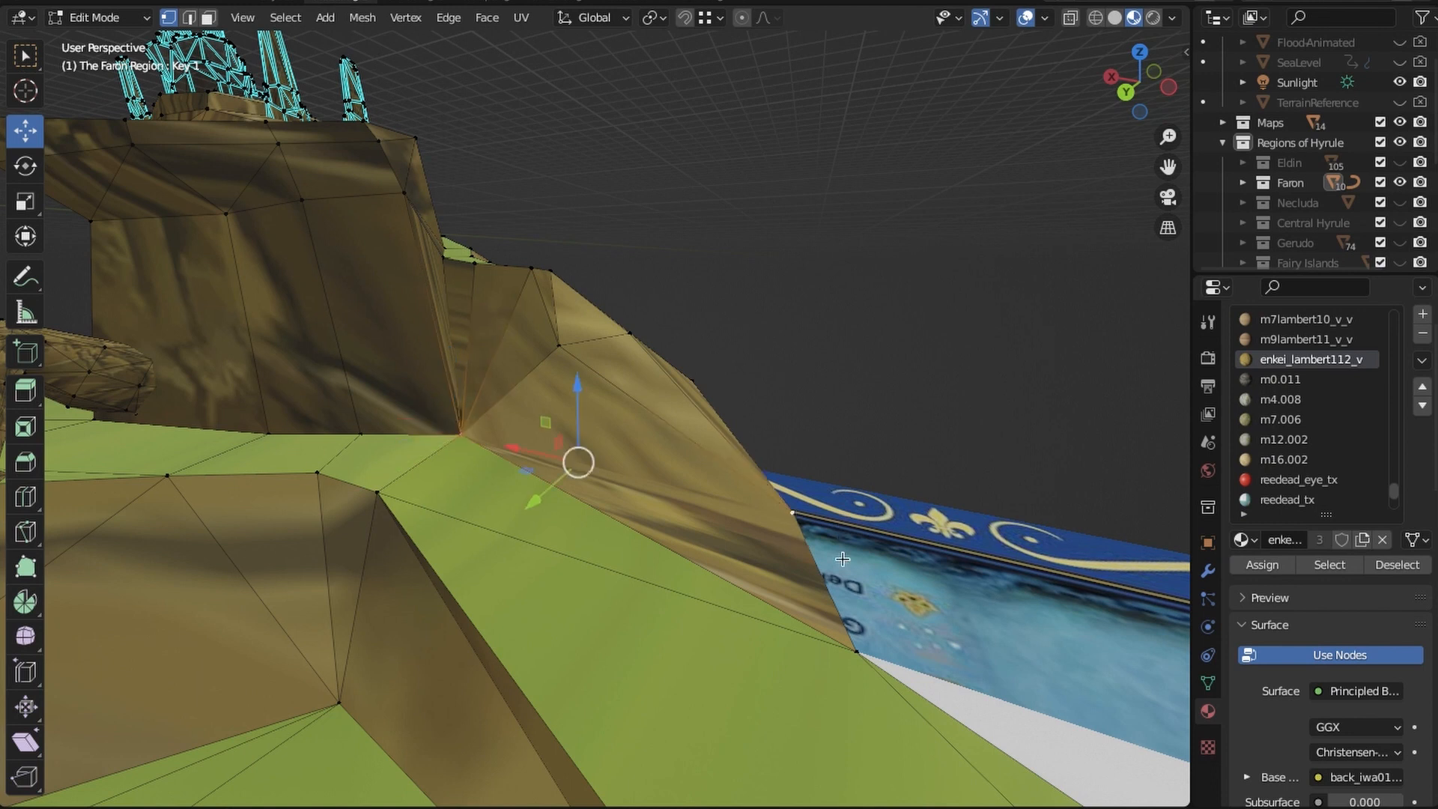
click(892, 306)
middle_drag(909, 449, 672, 449)
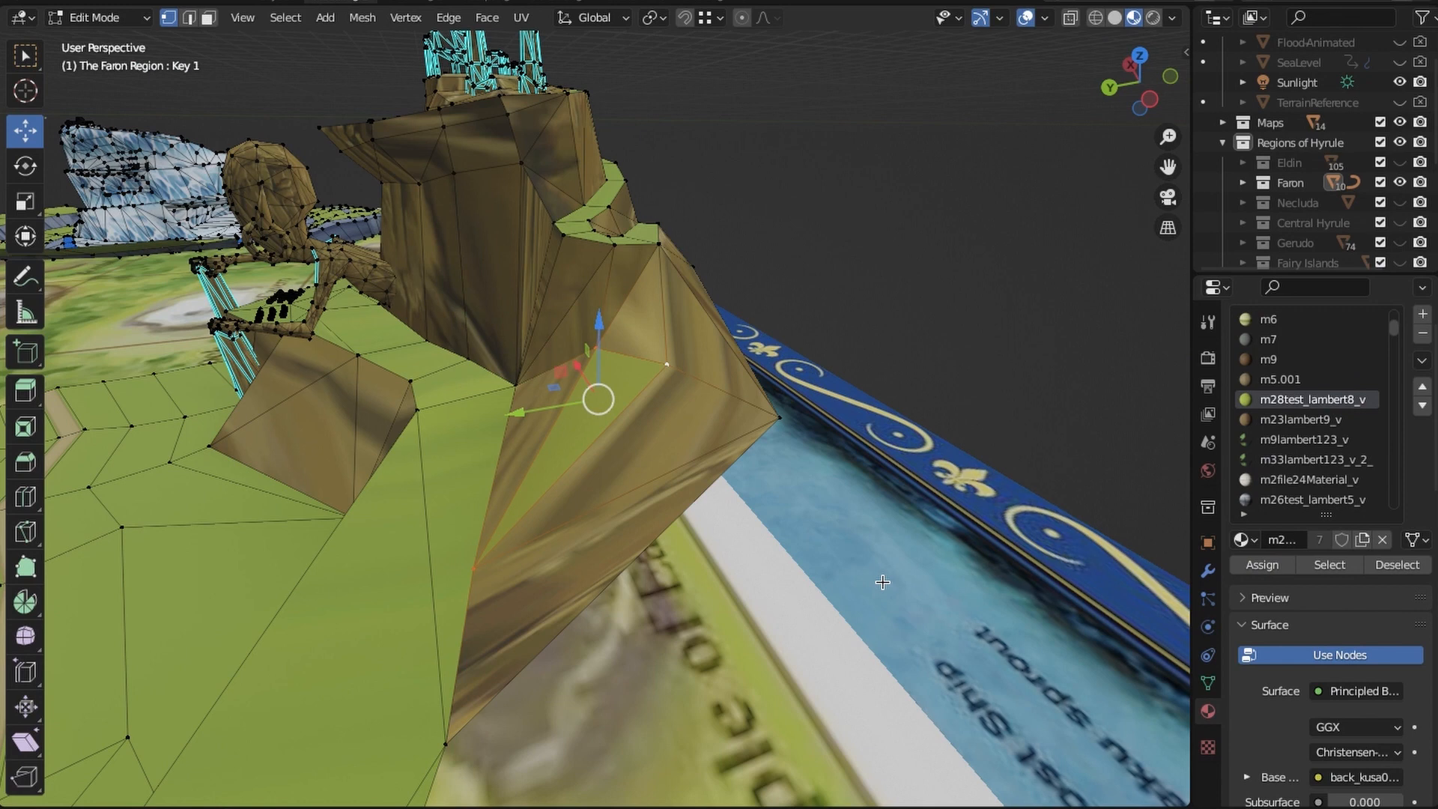
click(882, 582)
Subdivide and reshape the cliff's grass ledge into a wider shelf and shade The Faron Region smooth
middle_drag(882, 582, 689, 650)
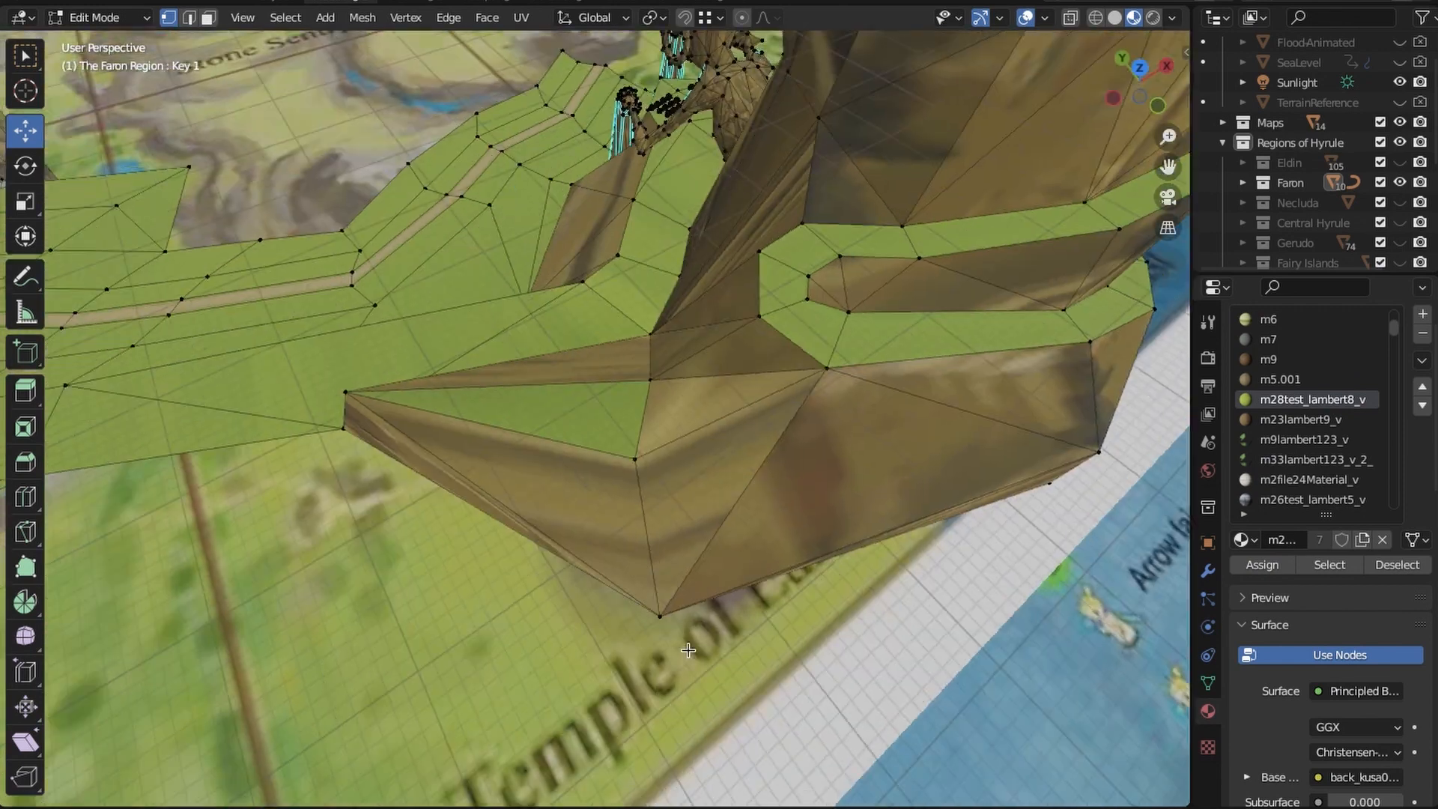
middle_drag(694, 578, 719, 546)
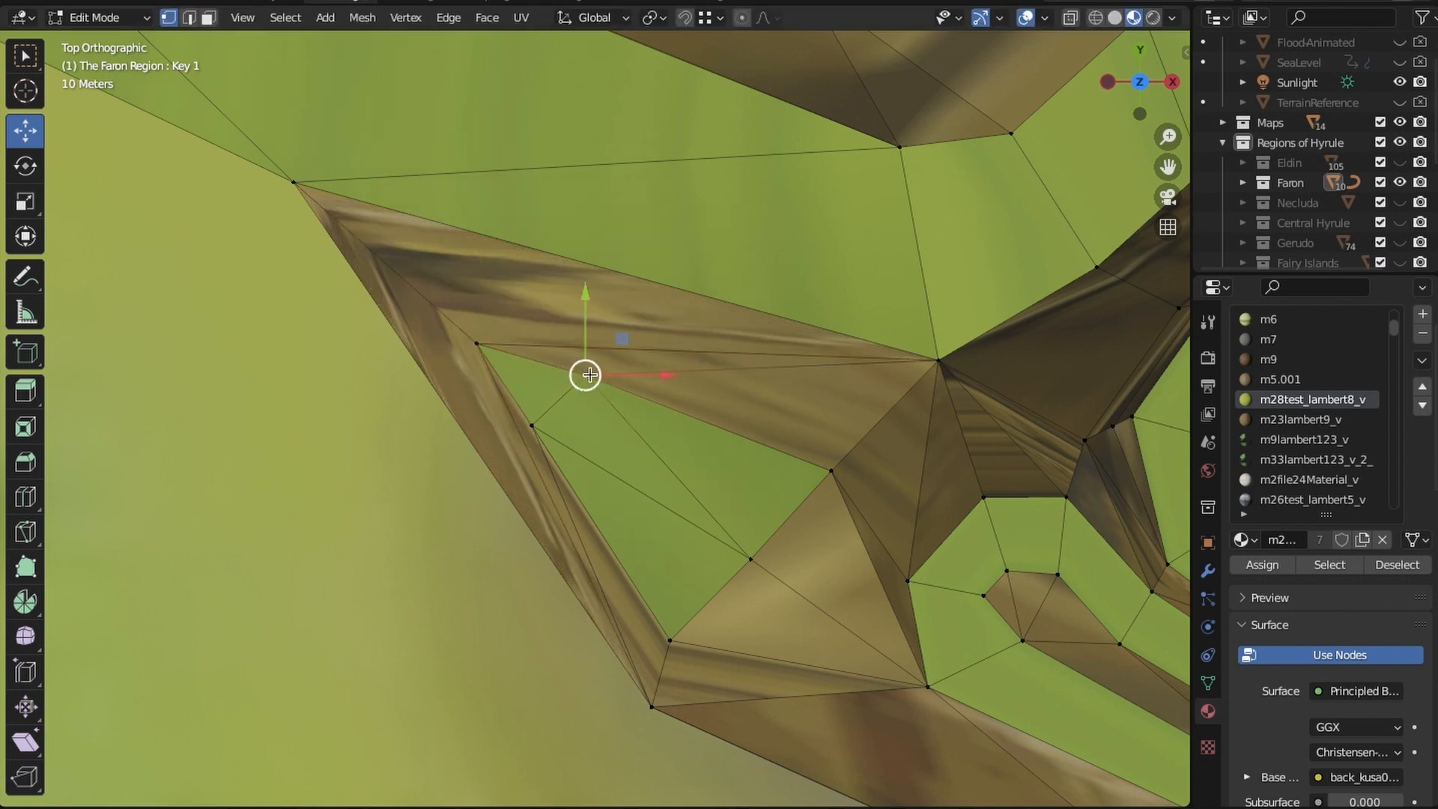
middle_drag(589, 375, 622, 453)
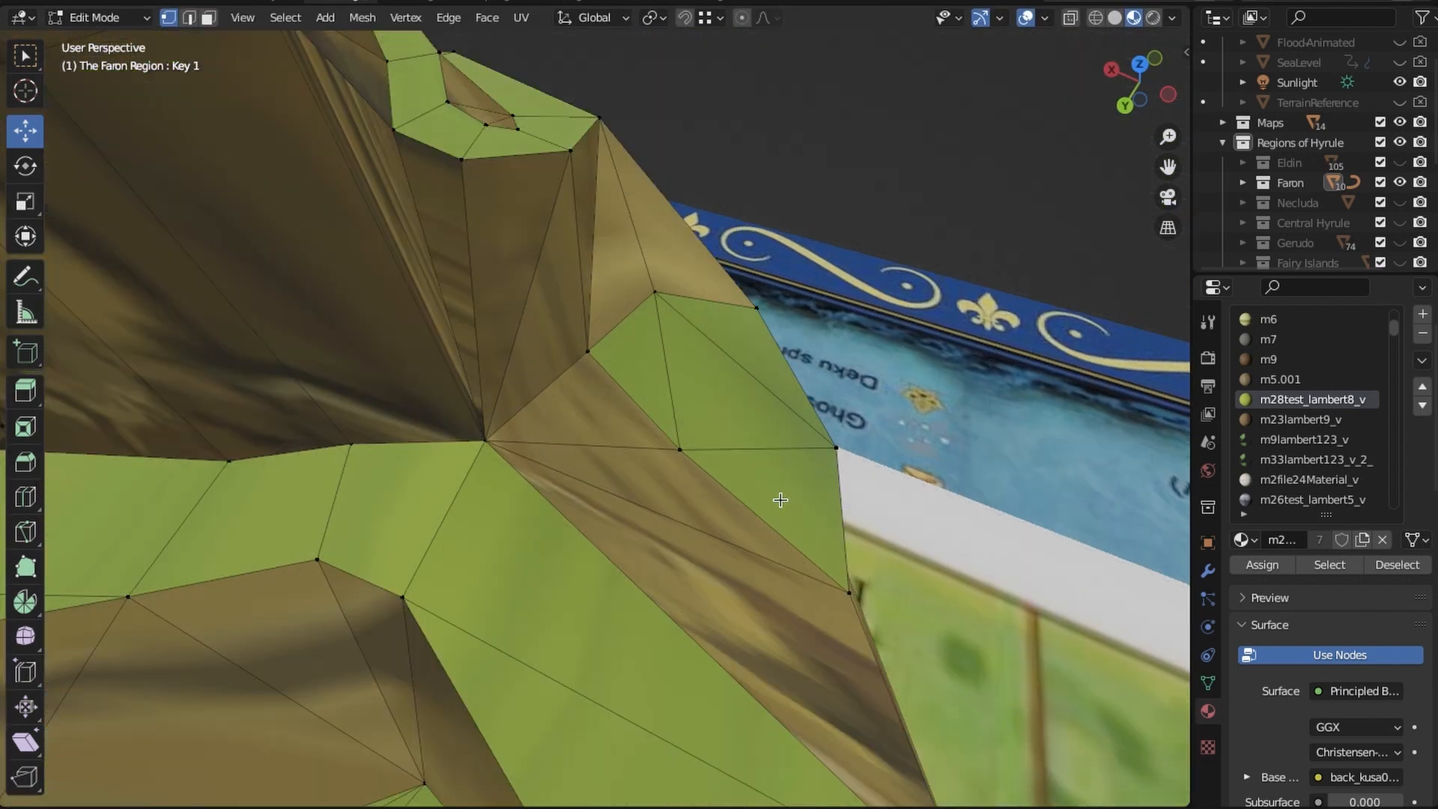
middle_drag(781, 499, 967, 284)
middle_drag(577, 408, 626, 494)
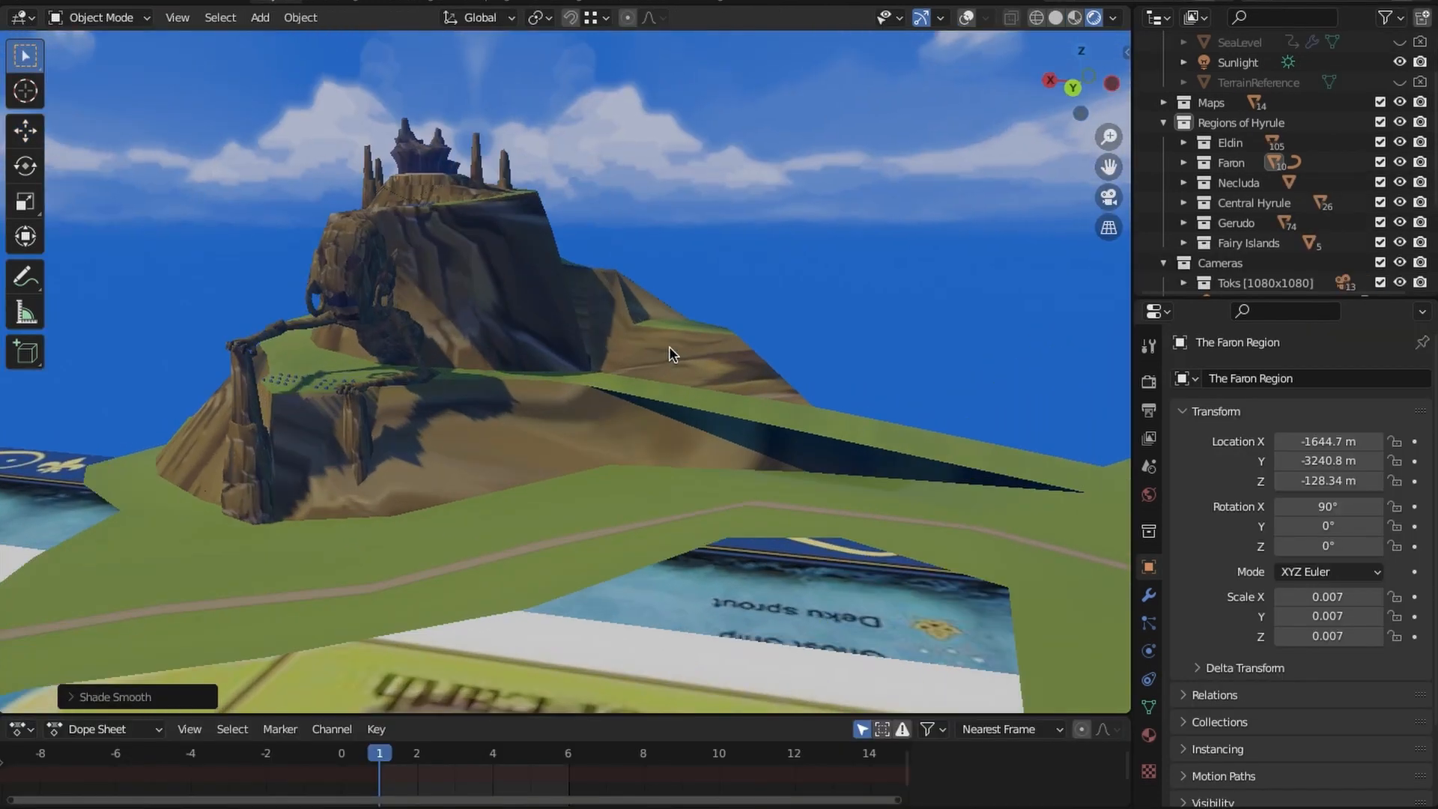
Examine the smooth-shaded Temple of Earth island and the seated figure in the rendered view
middle_drag(669, 347, 552, 305)
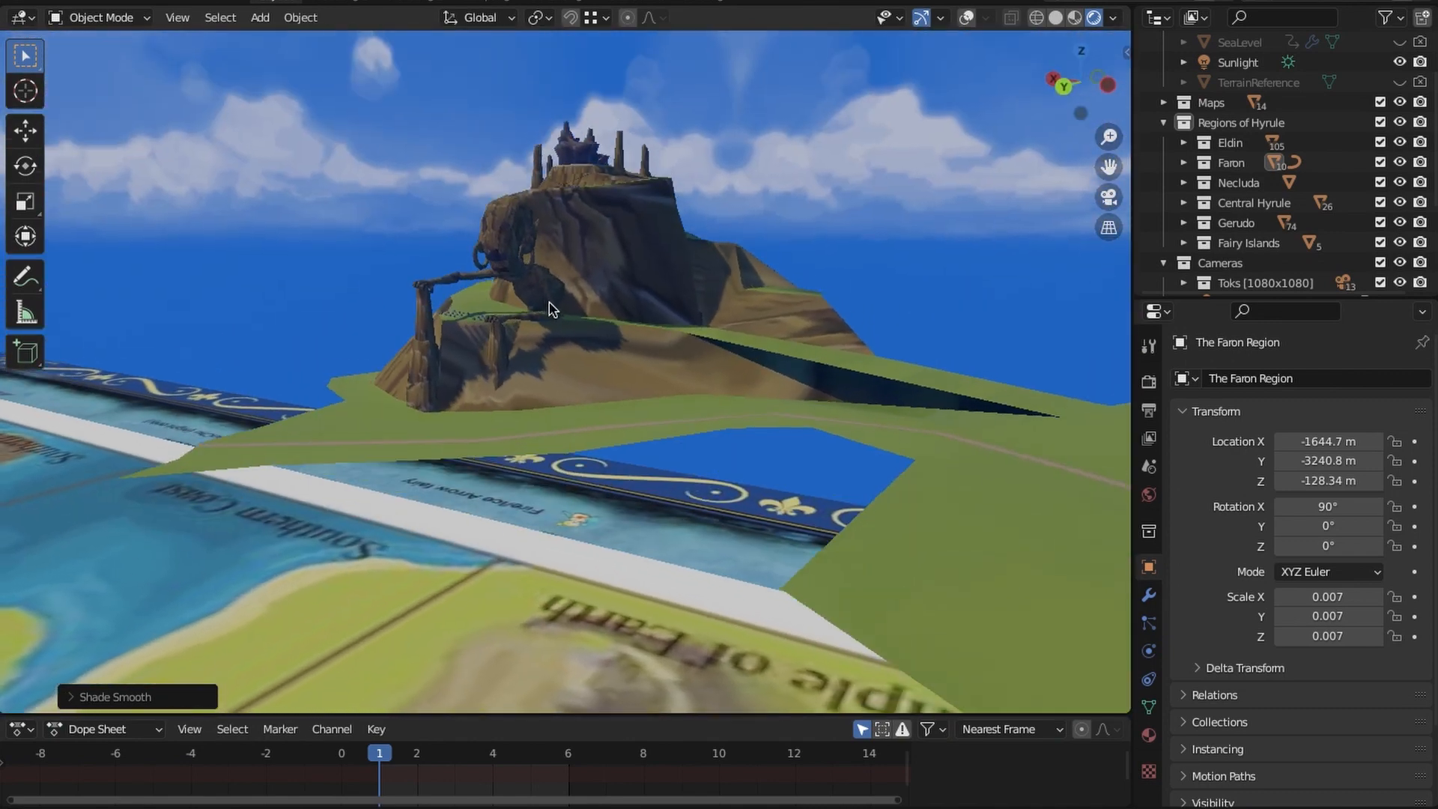
middle_drag(577, 397, 719, 420)
middle_drag(627, 401, 515, 404)
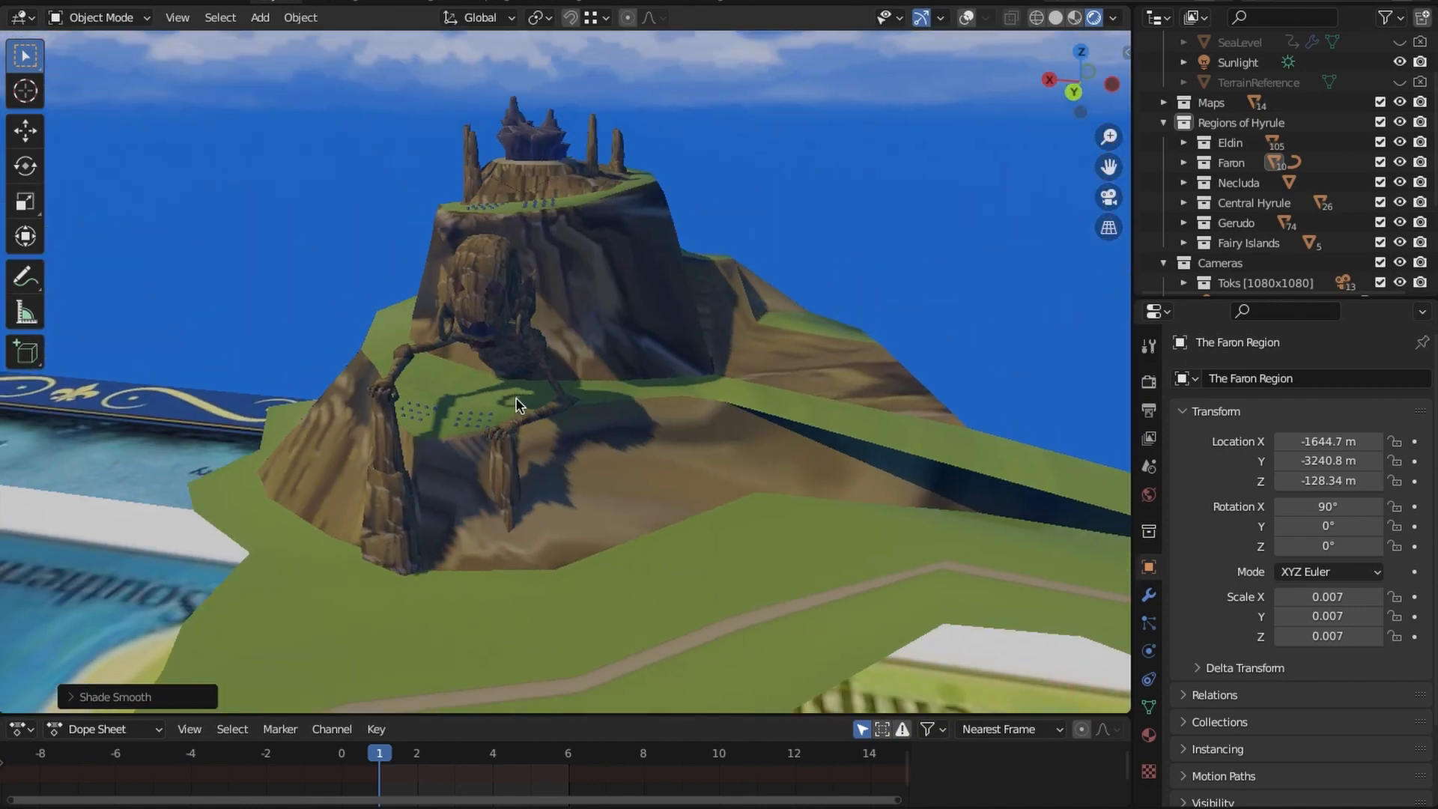
middle_drag(669, 414, 615, 342)
middle_drag(569, 408, 824, 445)
Inspect the gravestones on the grass and the surrounding regions from ground level
middle_drag(715, 374, 582, 391)
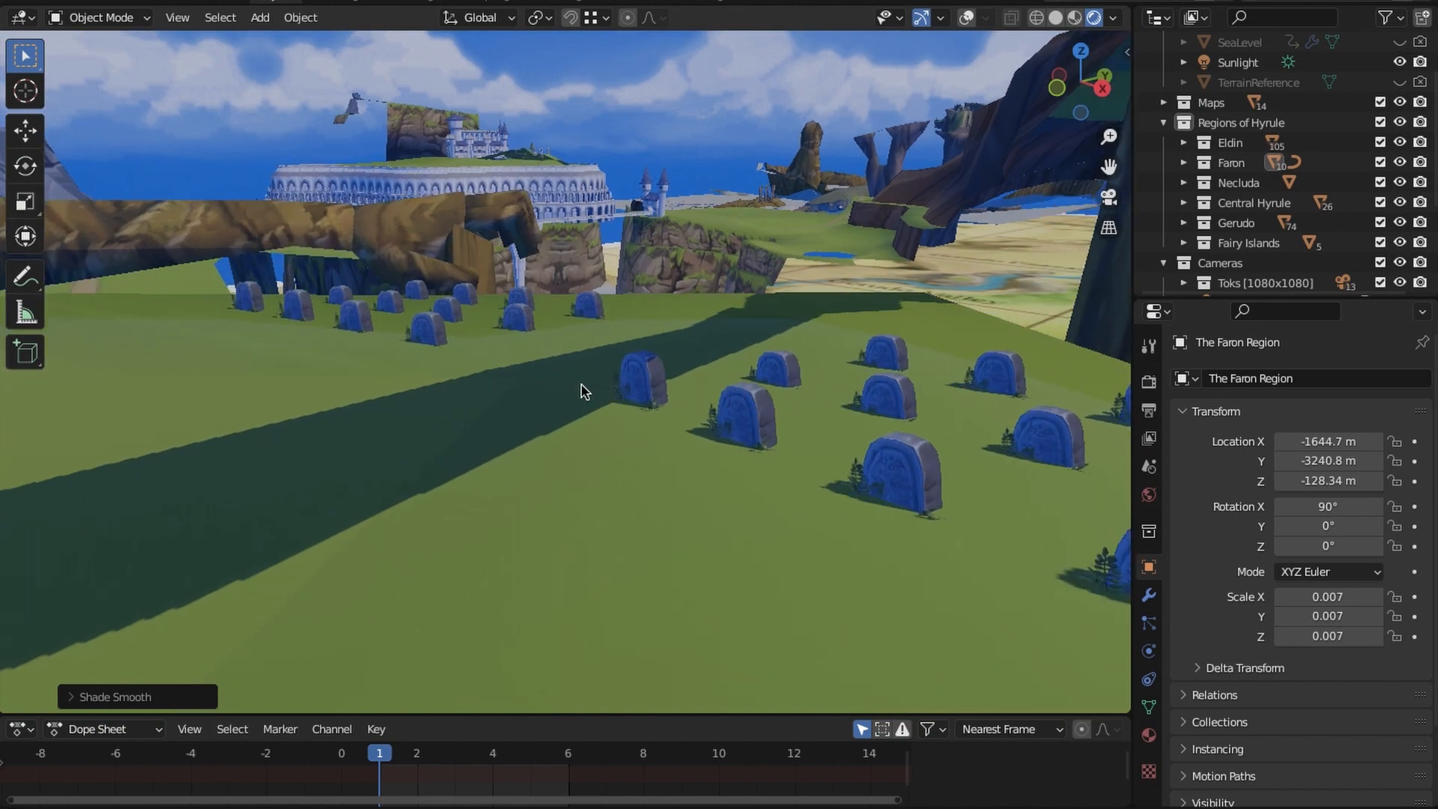
middle_drag(743, 404, 618, 409)
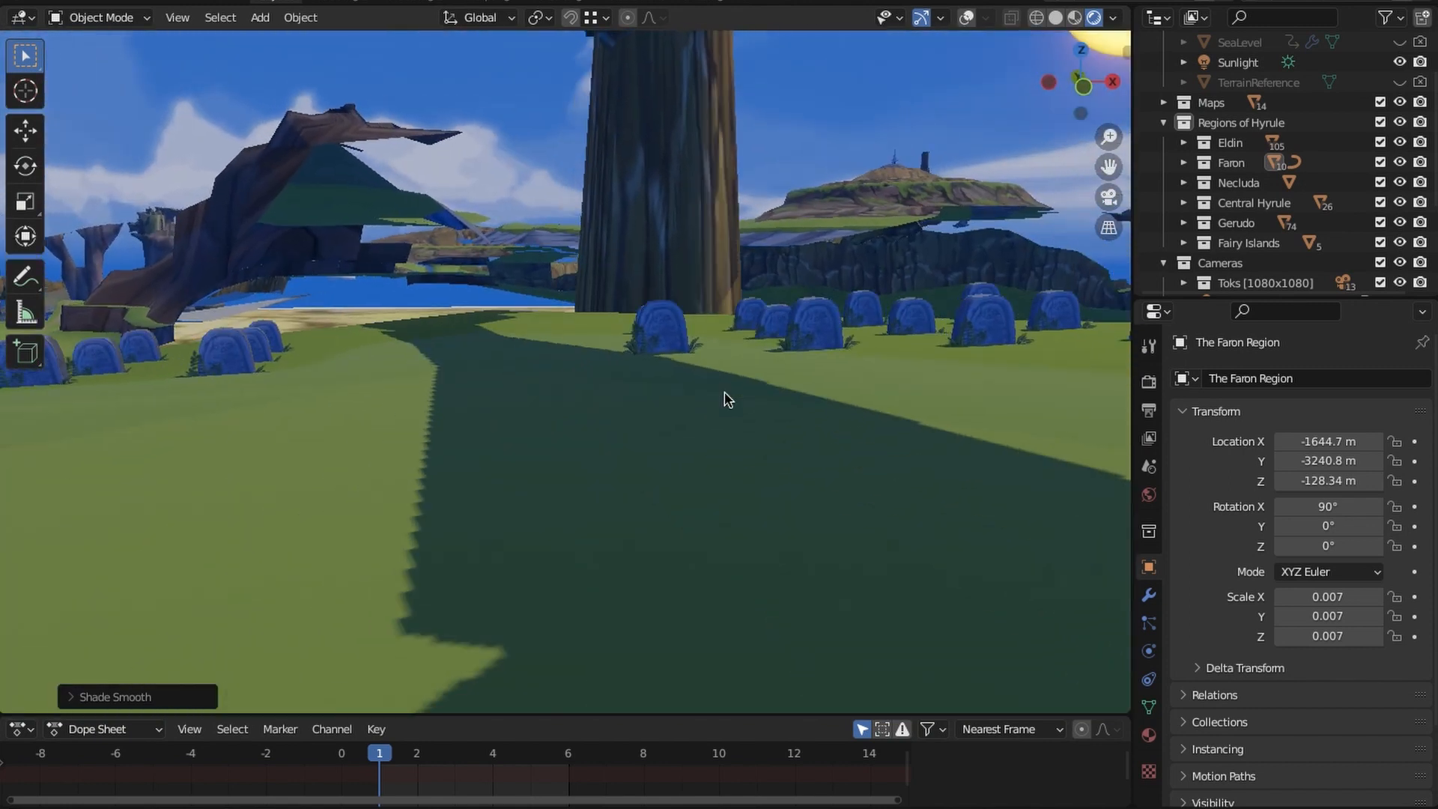
middle_drag(725, 397, 507, 426)
Examine the island's outer cliff, its grass ledge and the join to the grass terrain from several sides
middle_drag(598, 451, 601, 344)
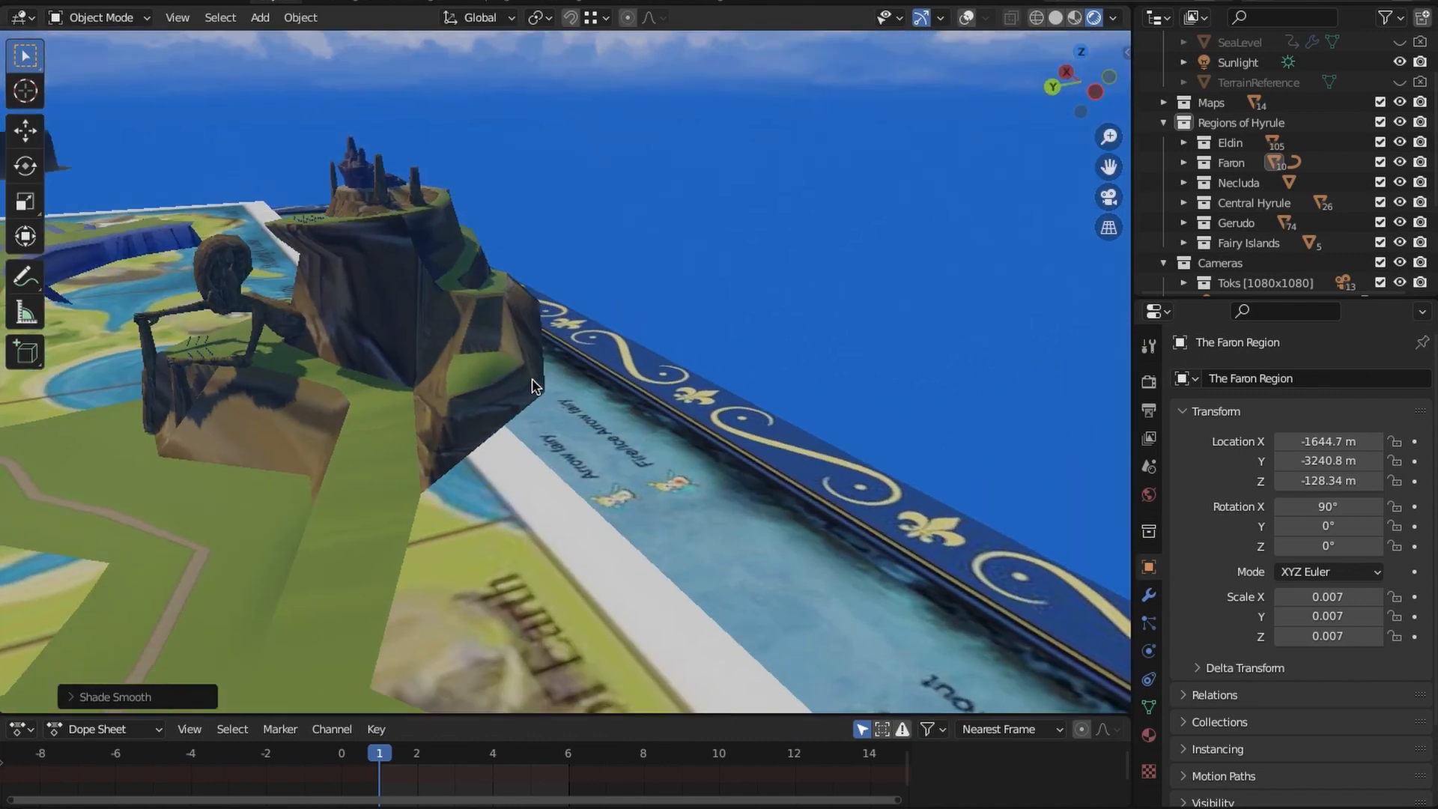
middle_drag(531, 386, 806, 417)
middle_drag(933, 391, 515, 397)
scroll(558, 355, up, 2)
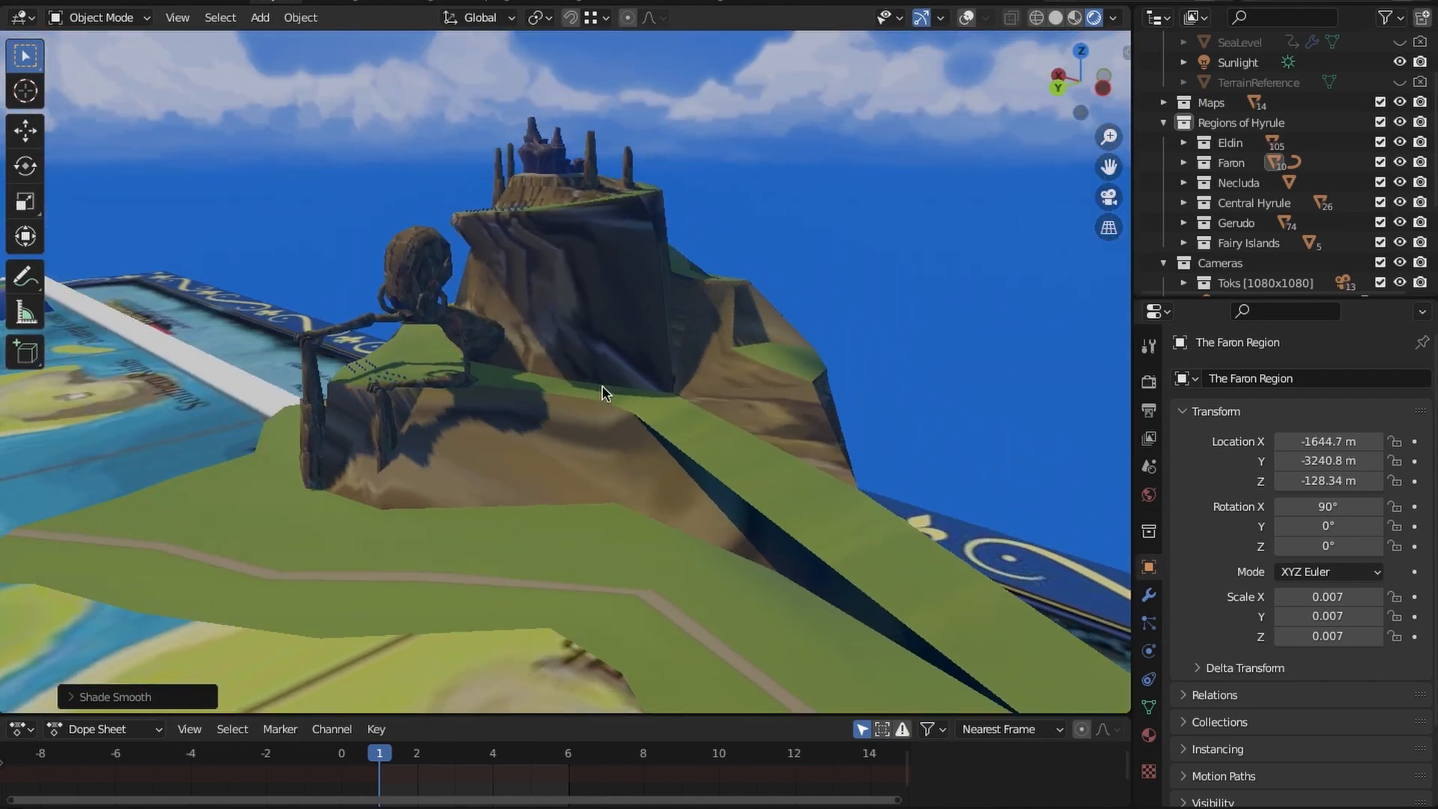
middle_drag(606, 393, 516, 403)
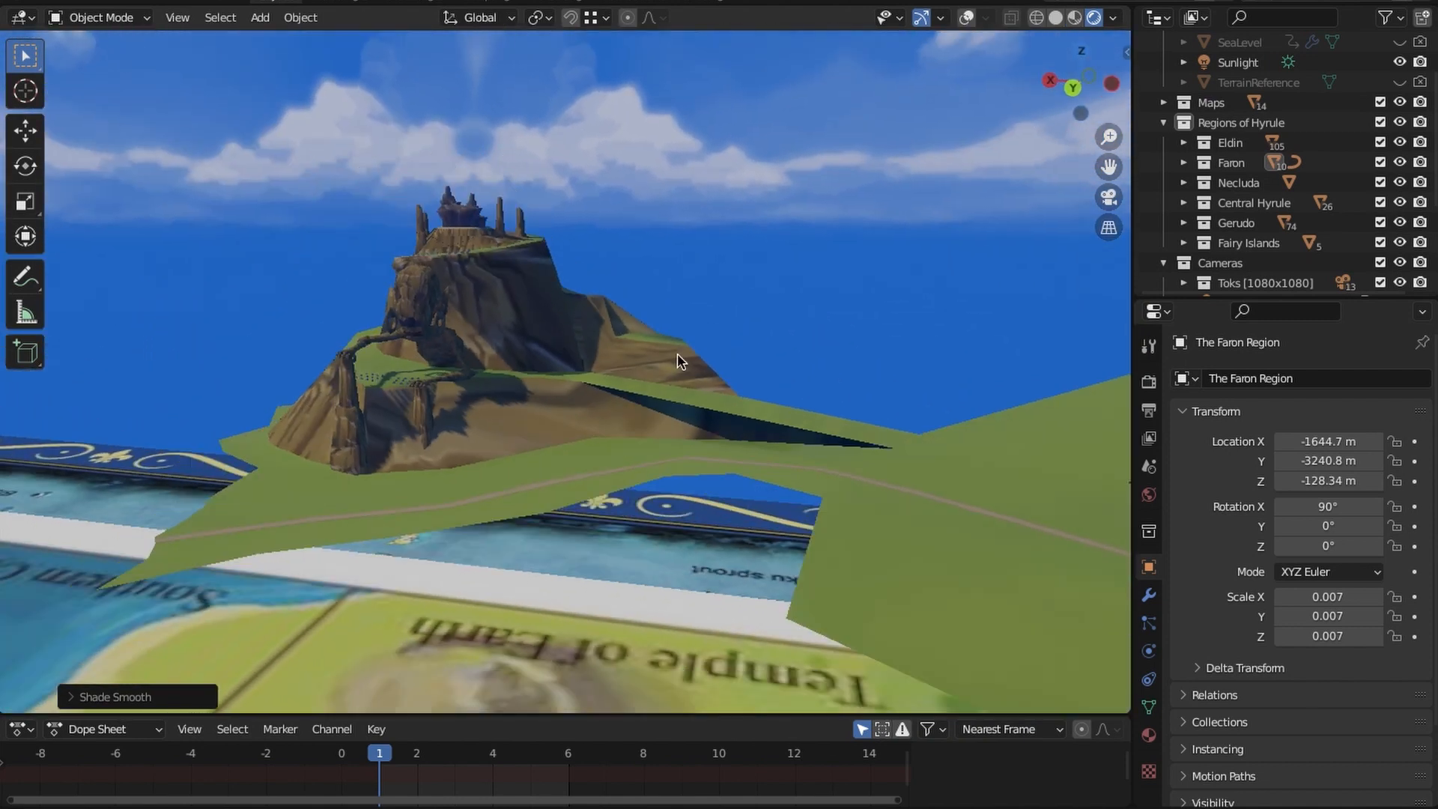
middle_drag(677, 353, 629, 371)
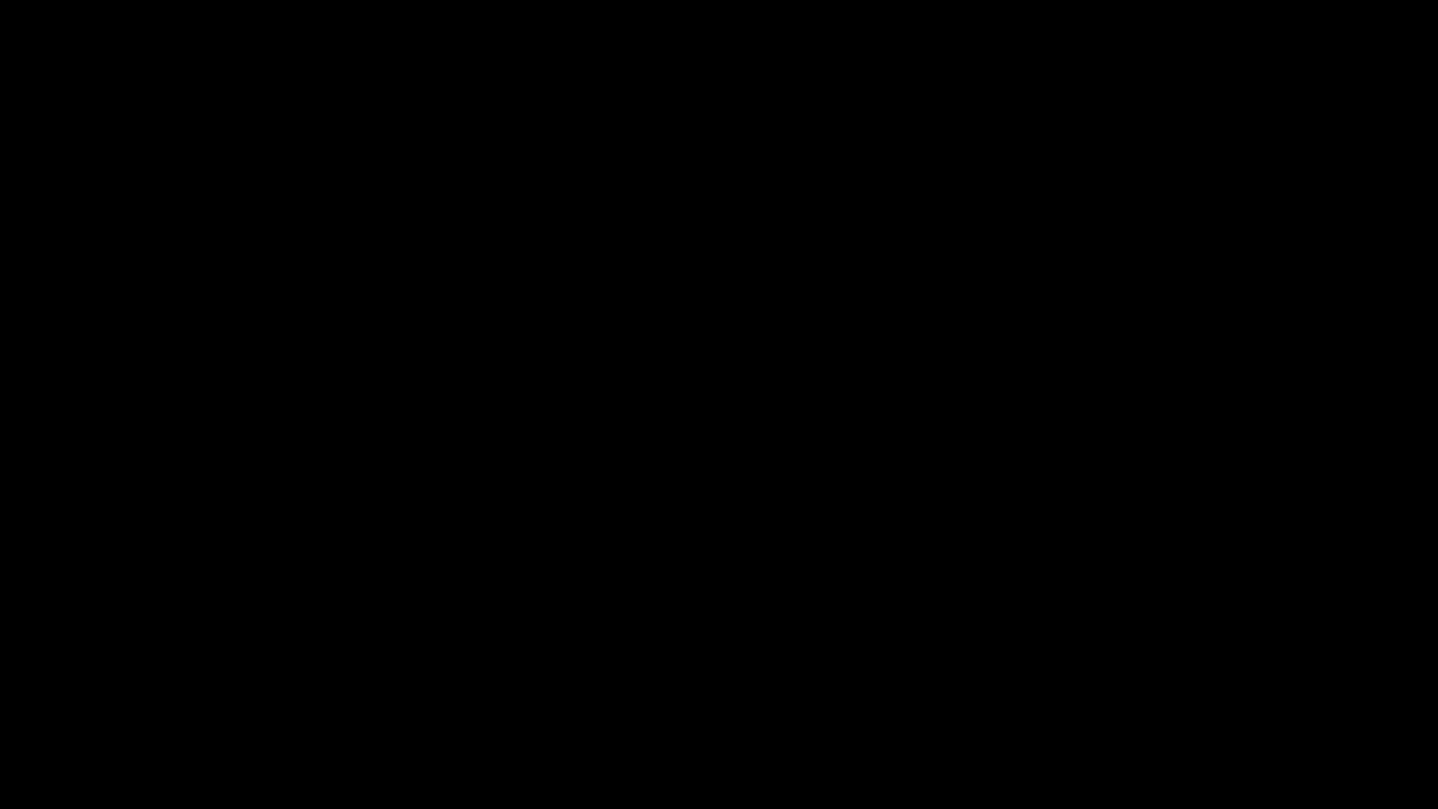